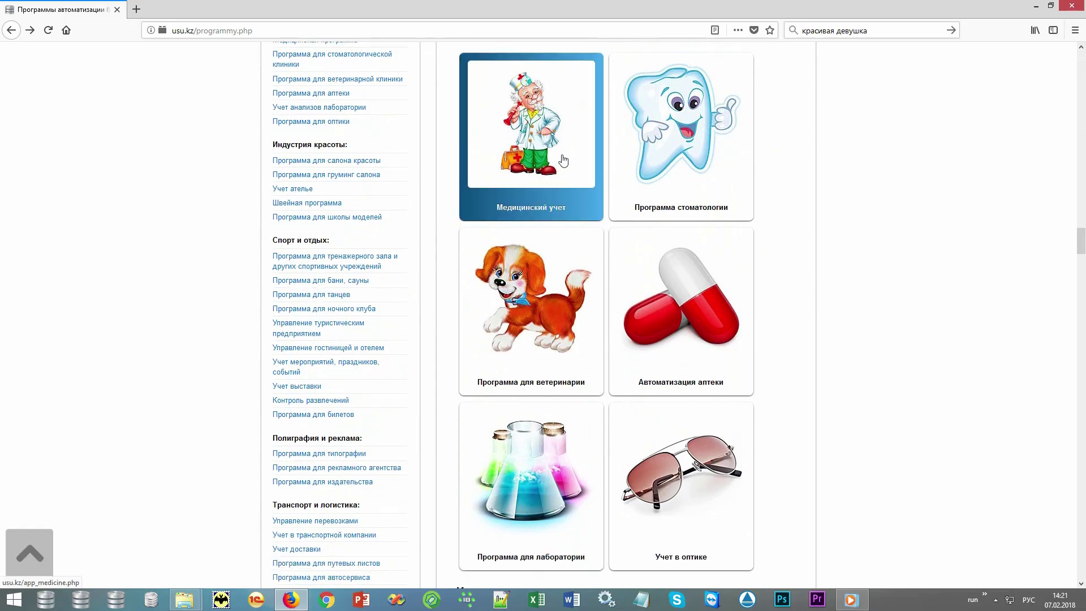
# Open the Медицинский учет program page and look through its list of main features.
pyautogui.click(563, 162)
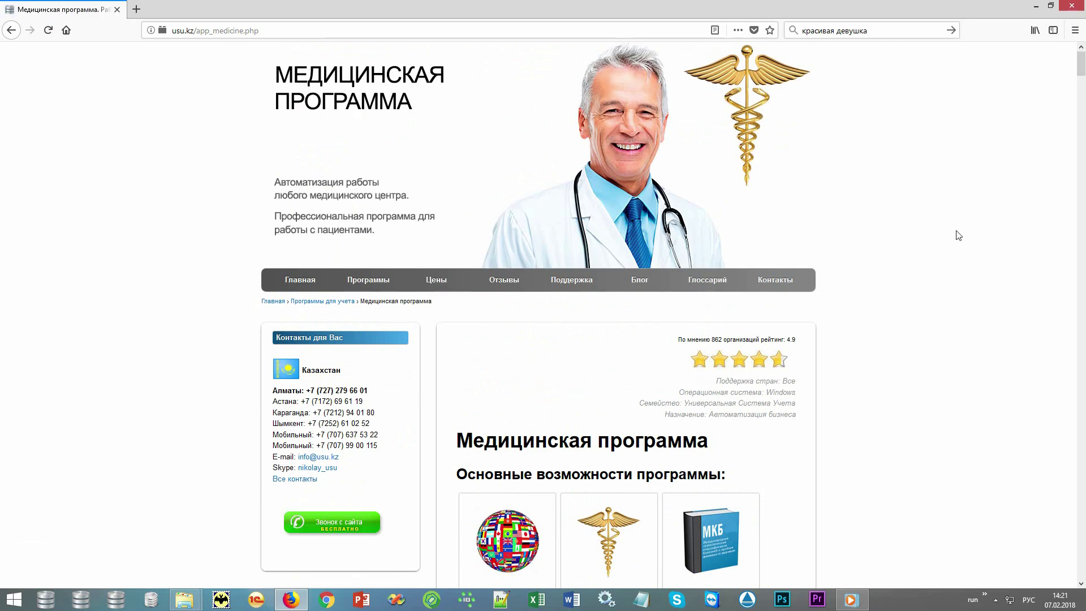
pyautogui.scroll(-6, 958, 235)
pyautogui.scroll(-8, 956, 235)
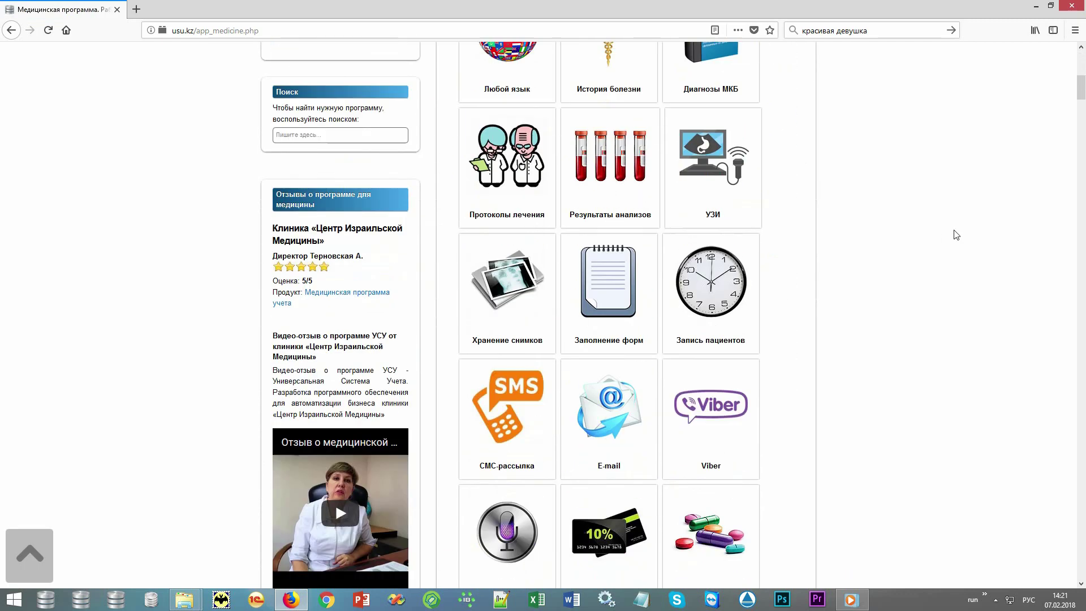
pyautogui.scroll(-1, 956, 234)
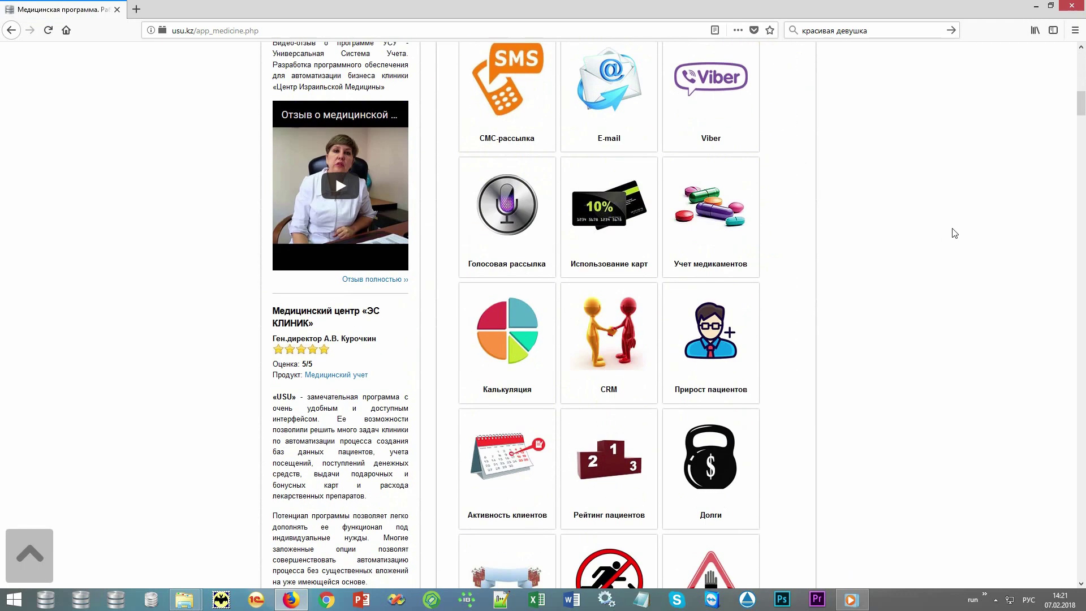
pyautogui.scroll(-5, 955, 233)
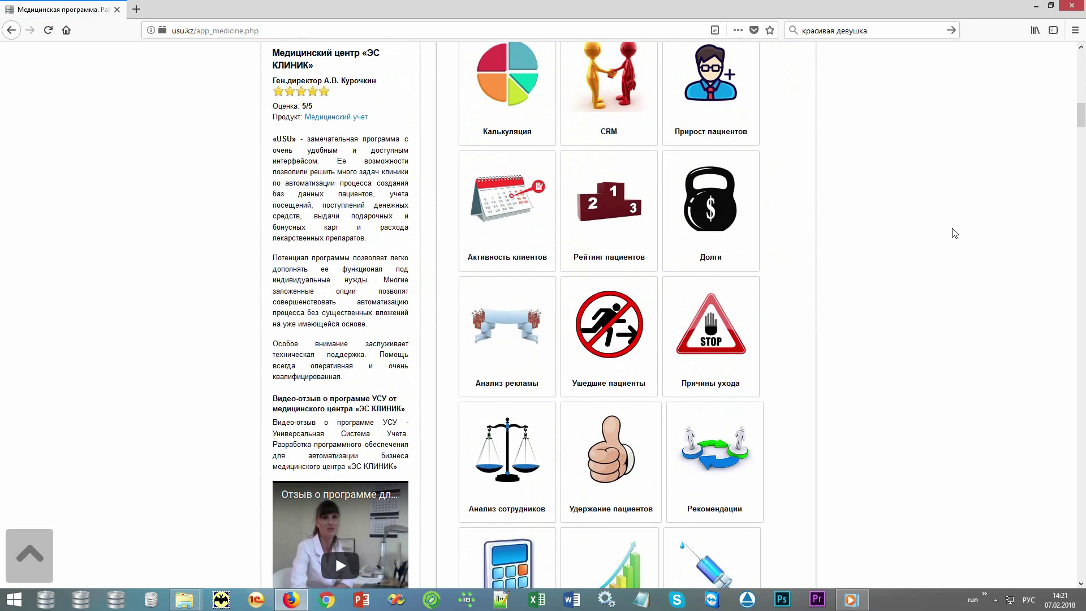
pyautogui.scroll(-6, 955, 233)
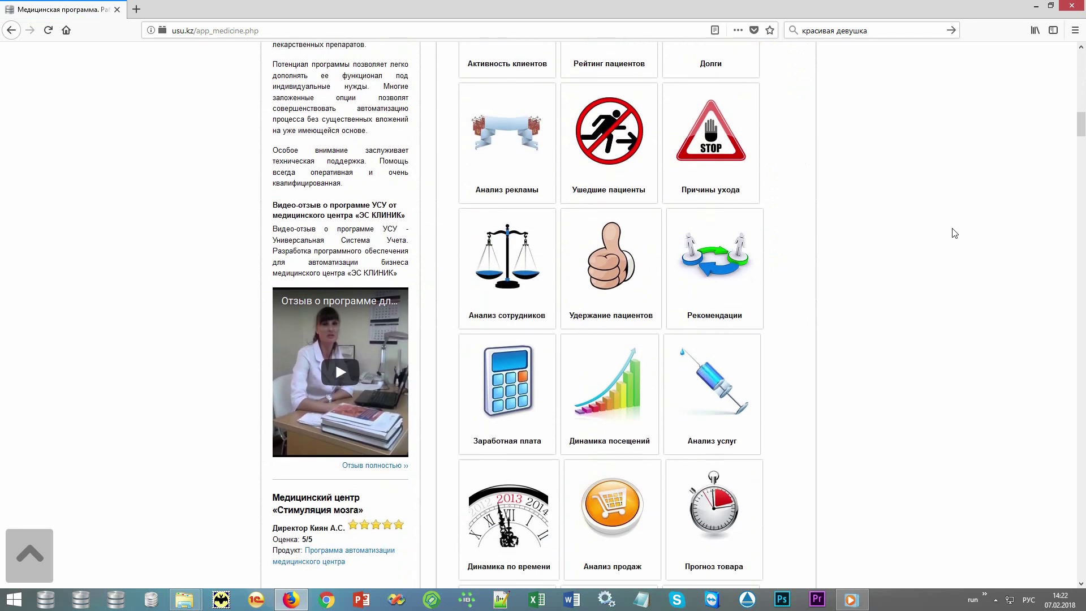
pyautogui.scroll(-1, 955, 233)
pyautogui.scroll(-4, 955, 233)
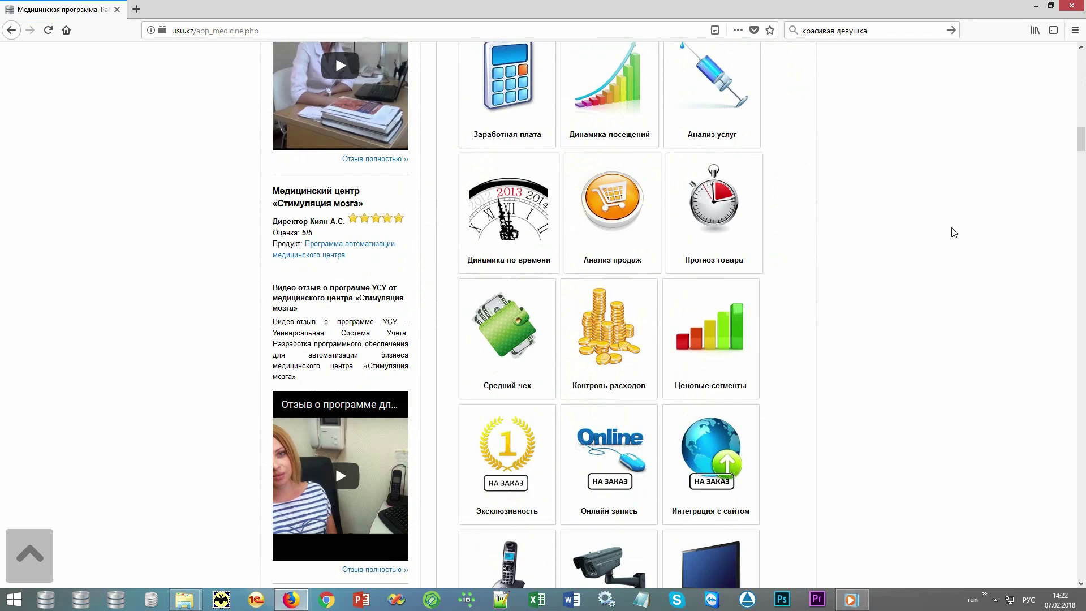
pyautogui.scroll(-3, 955, 233)
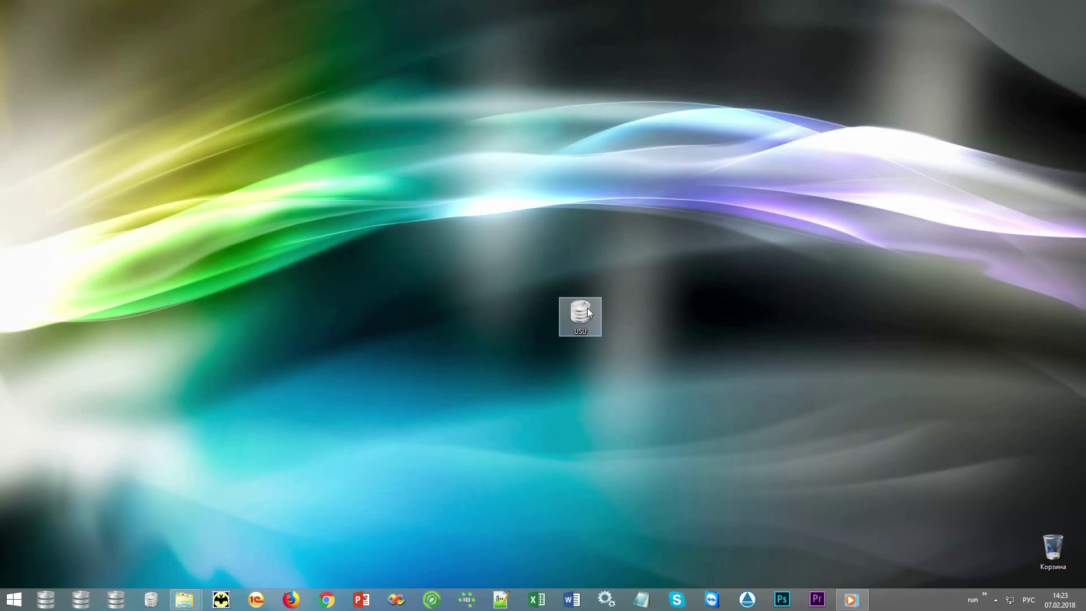
# Launch USU and log in by entering the username, the account password and the role MAIN.
pyautogui.doubleClick(587, 311)
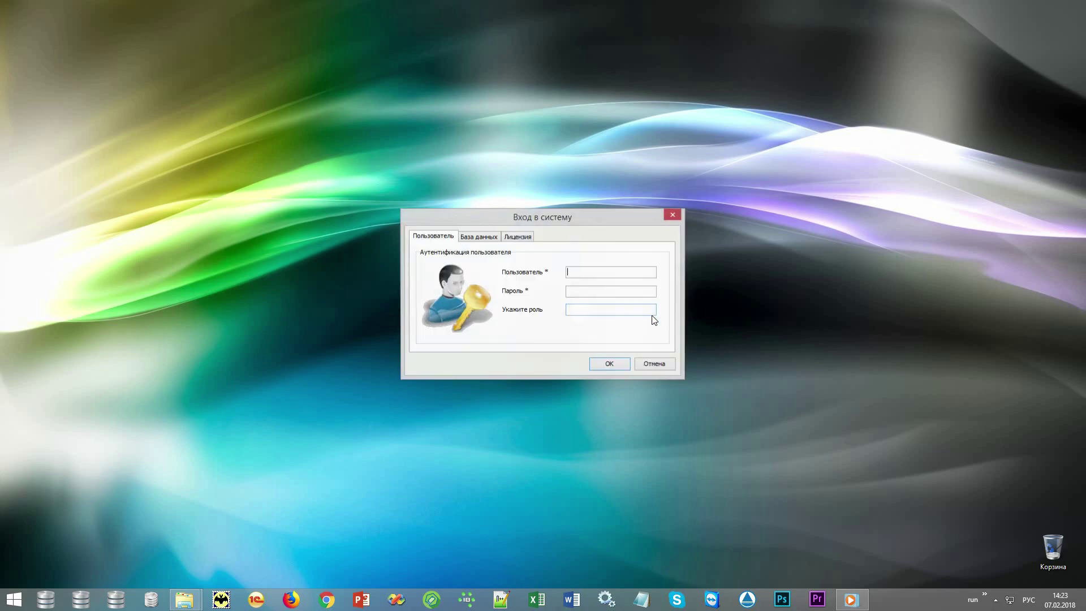
pyautogui.hotkey('alt', 'shift')
pyautogui.write('NIKOLAY')
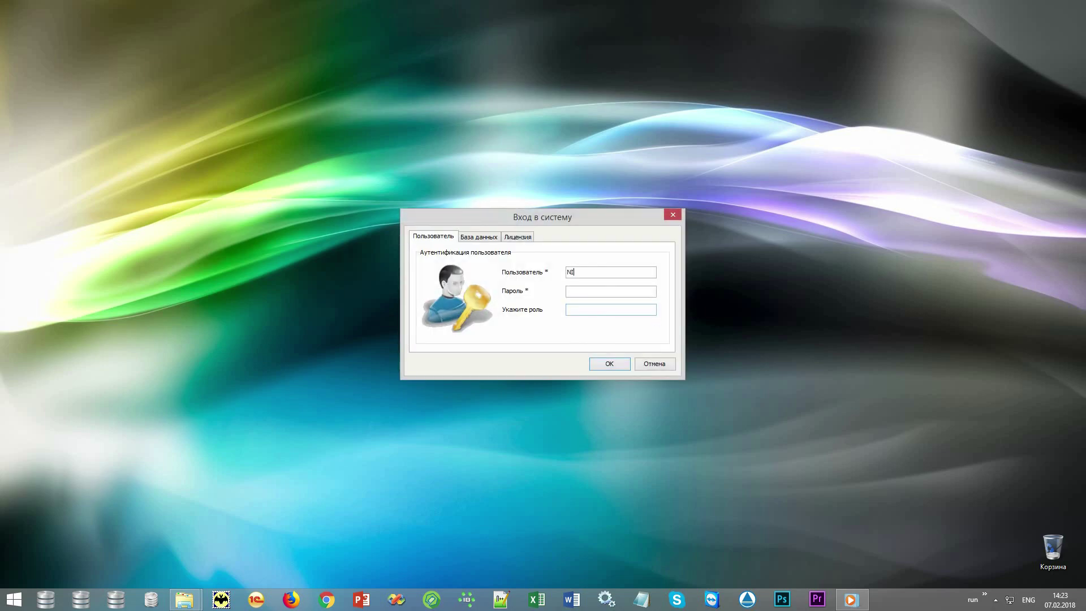
pyautogui.click(644, 292)
pyautogui.write('*')
pyautogui.write('MAIN')
pyautogui.moveTo(595, 308); pyautogui.dragTo(560, 309)
pyautogui.click(609, 310)
pyautogui.click(617, 367)
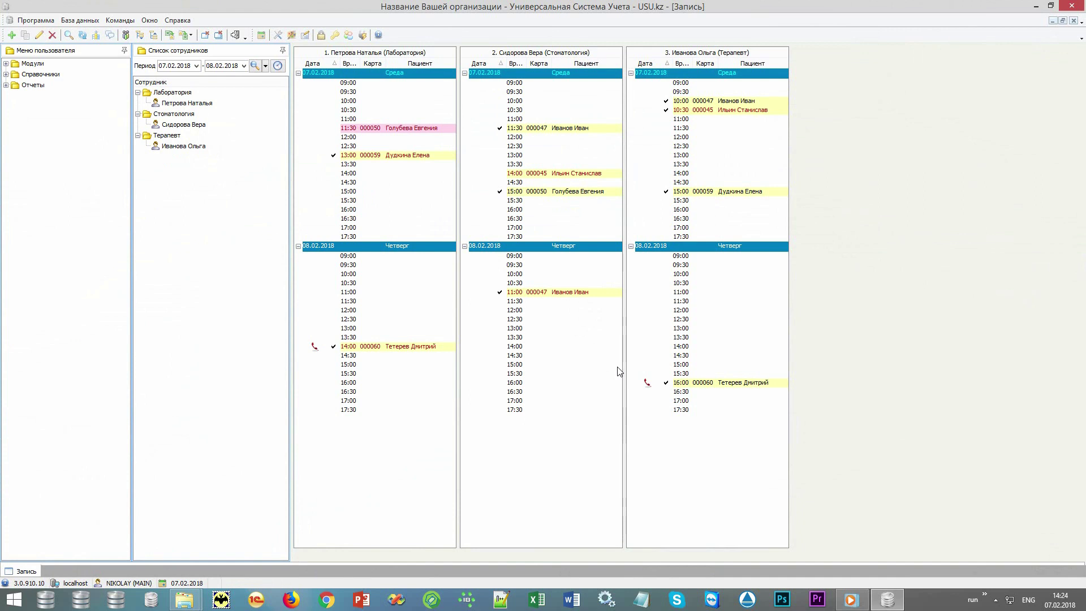
# Turn off the operating system style in the interface settings and try the Современный темный стиль and Пришла весна styles.
pyautogui.click(292, 36)
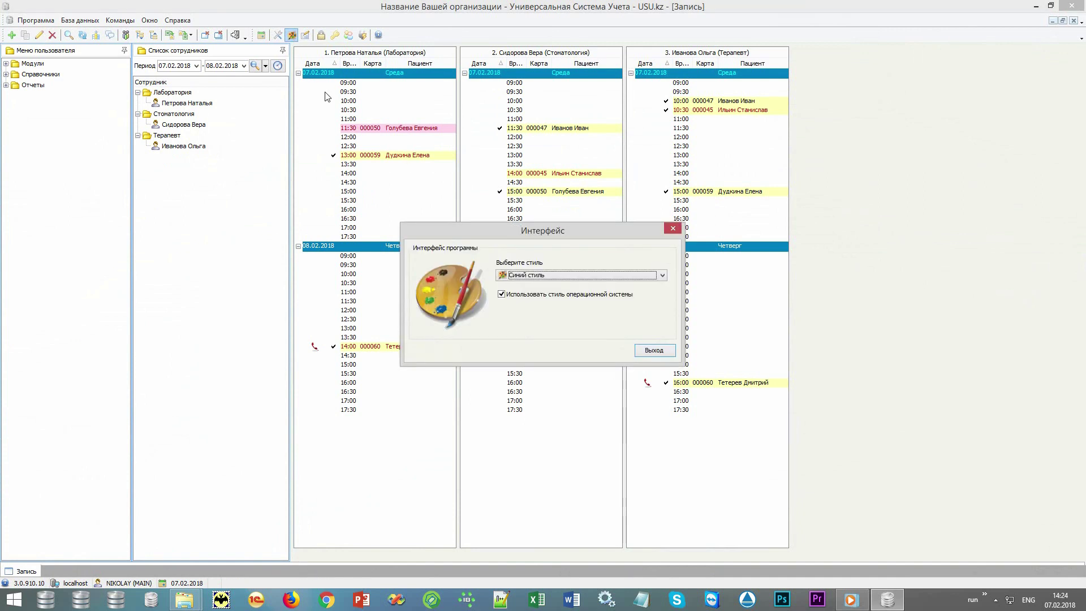
pyautogui.click(568, 294)
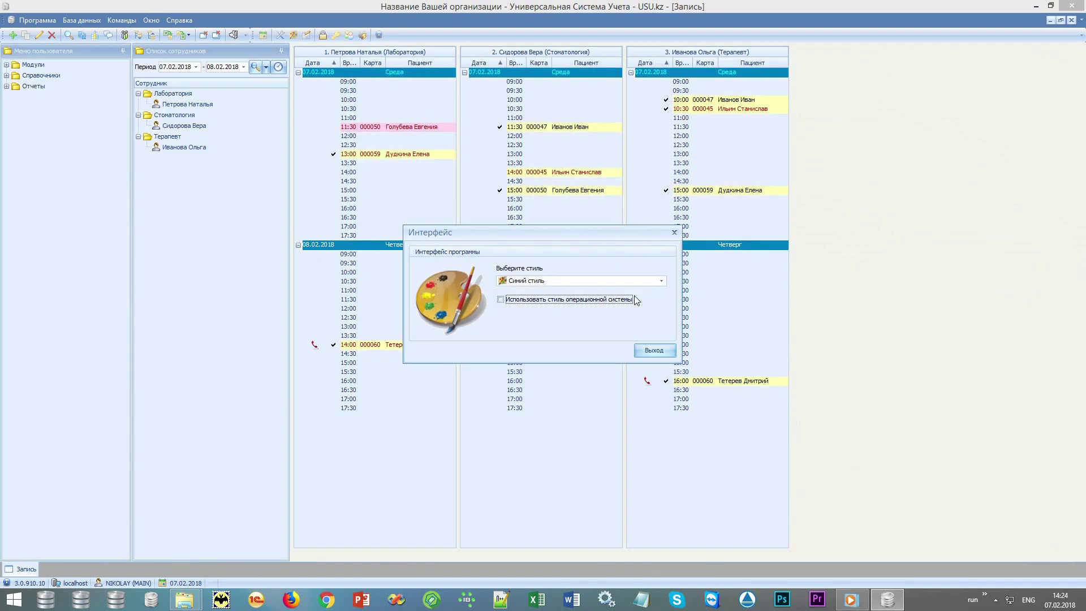
pyautogui.click(662, 281)
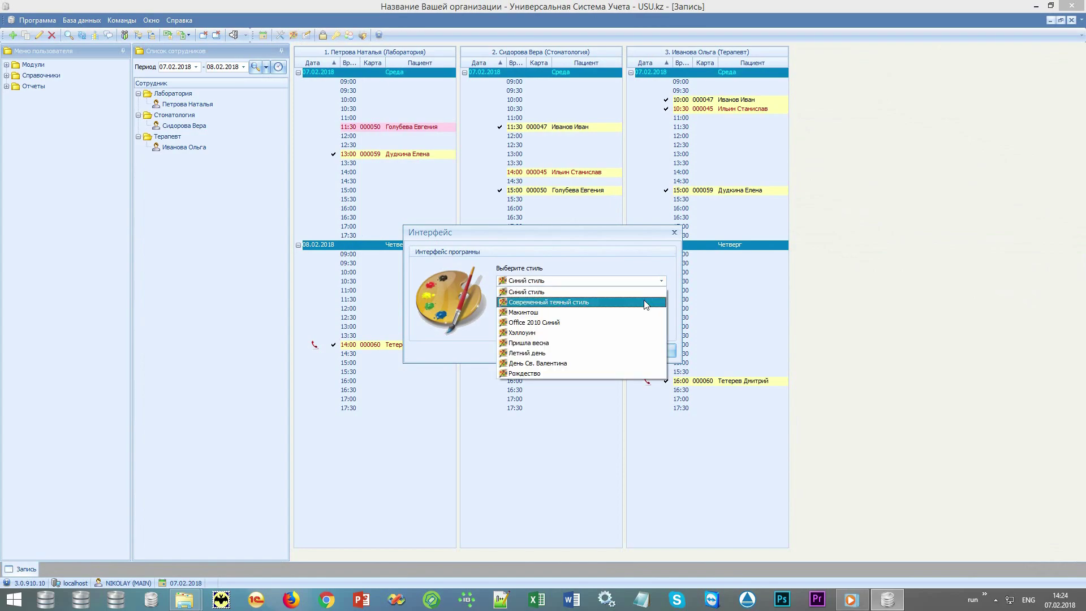
pyautogui.click(647, 305)
pyautogui.click(663, 281)
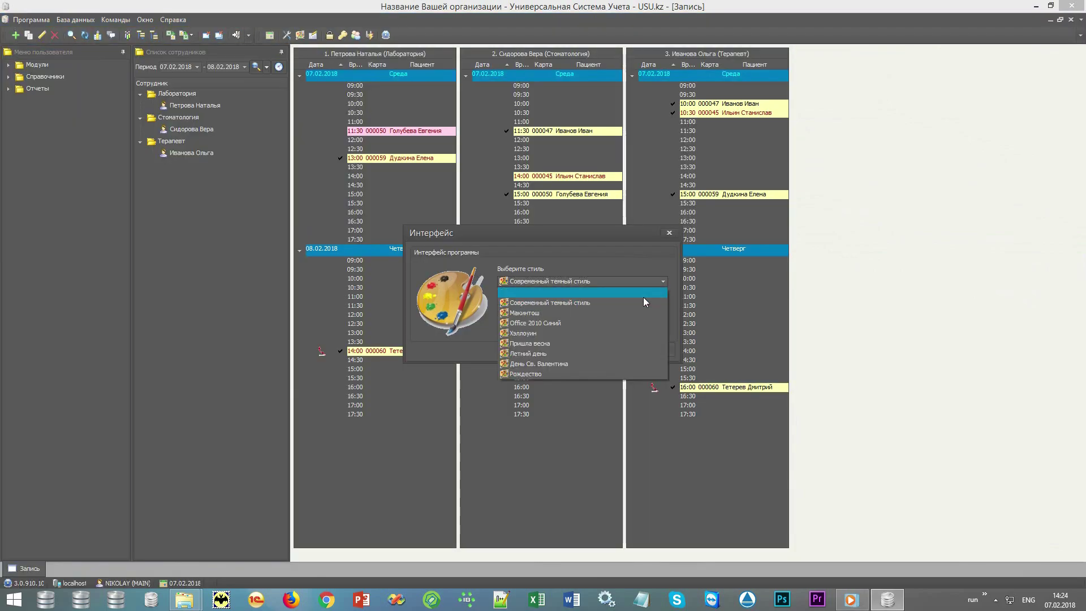
pyautogui.click(616, 343)
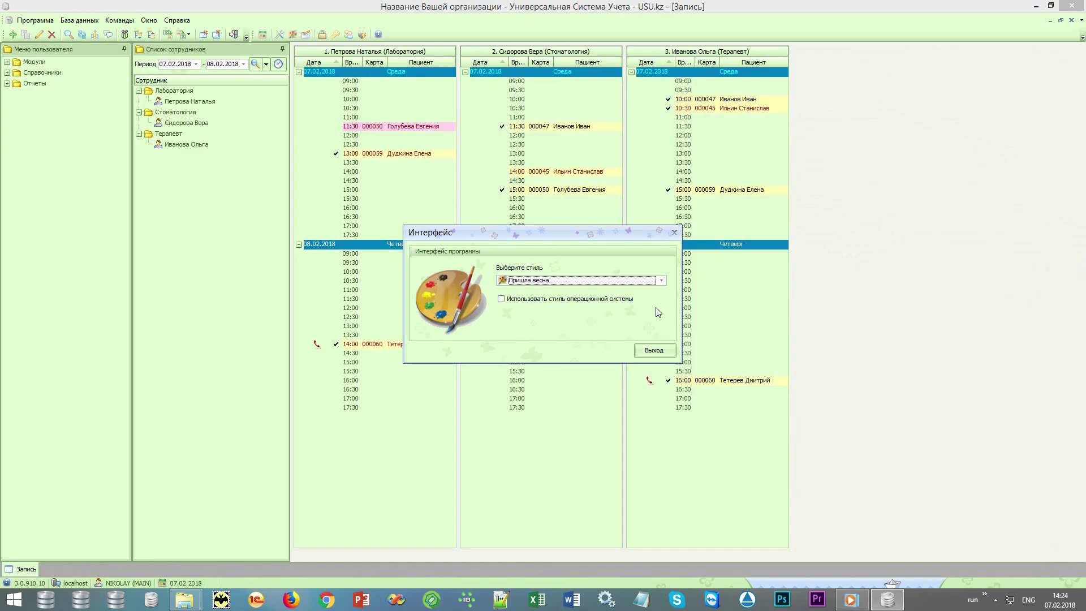
# Choose the День Св. Валентина style, re-enable the operating system style and close the interface settings.
pyautogui.click(662, 282)
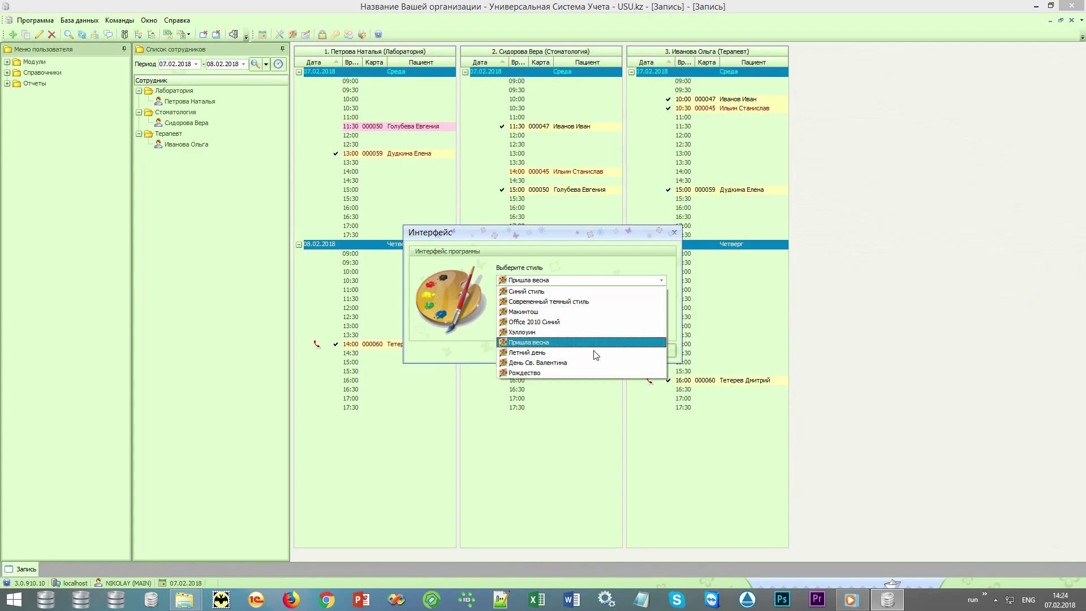
pyautogui.click(586, 363)
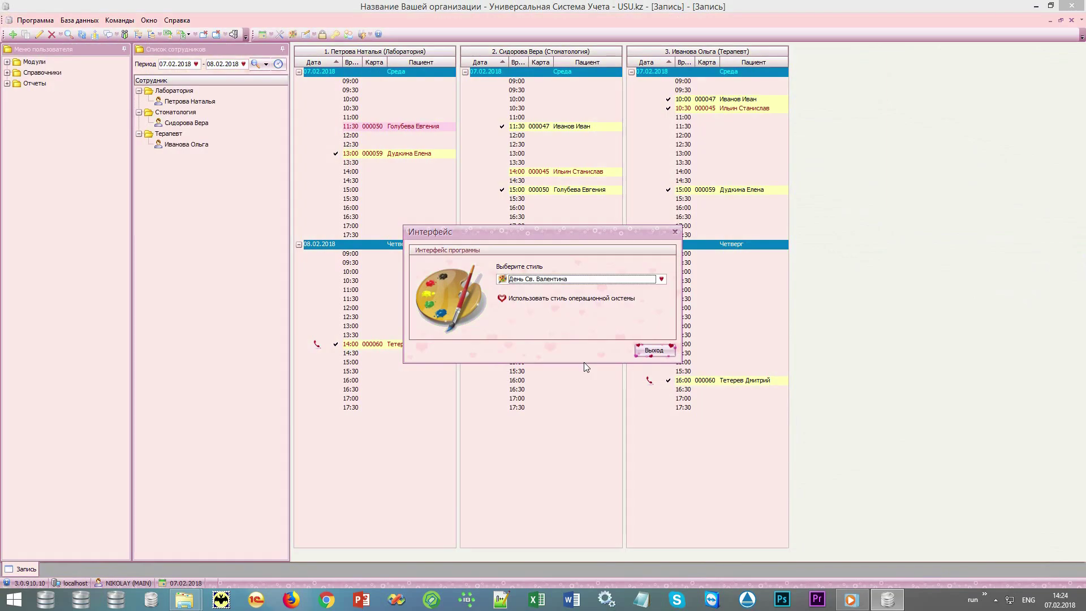
pyautogui.click(547, 300)
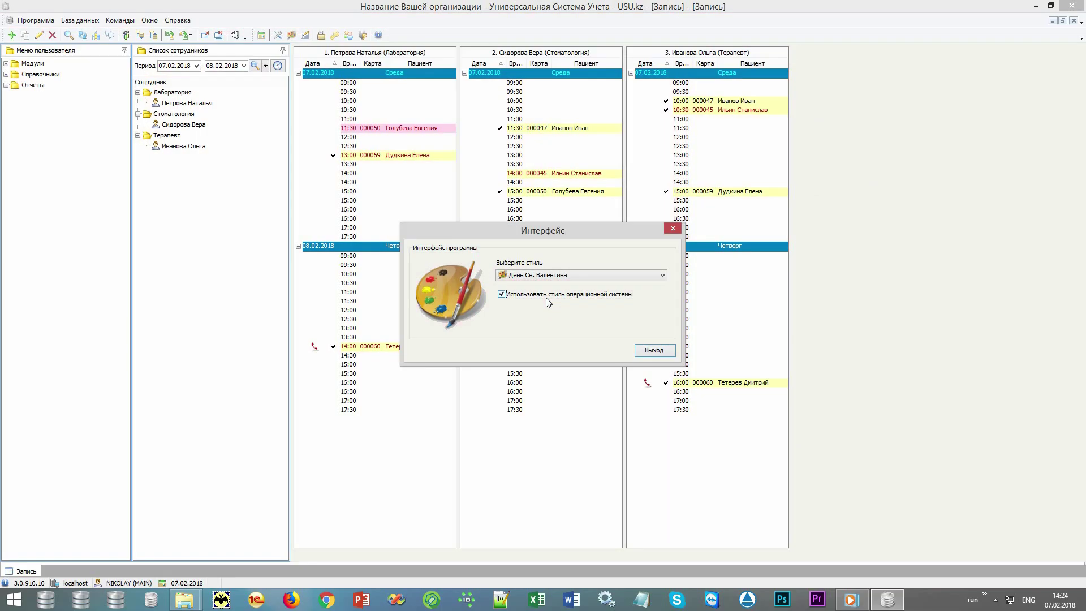
pyautogui.click(654, 351)
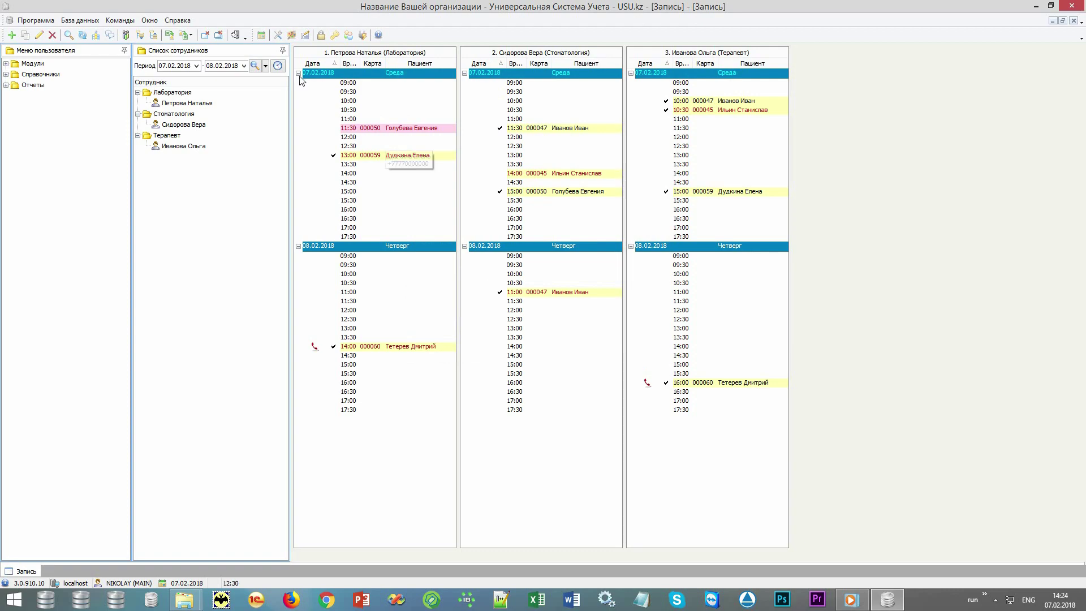
# Close and reopen the Запись appointment schedule, and view the calendar for the period's end date.
pyautogui.press('Escape')
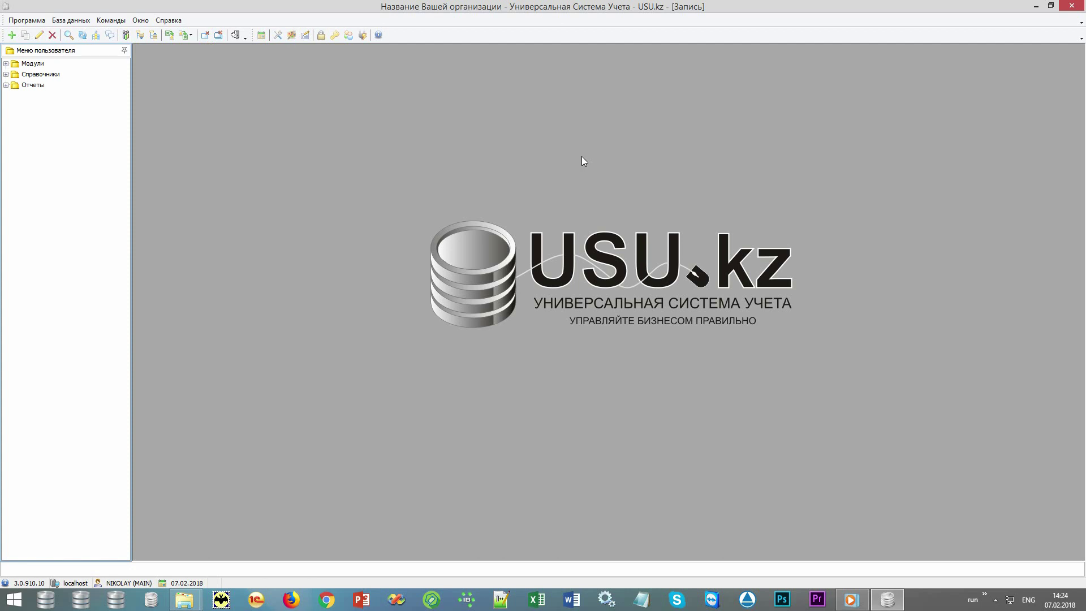
pyautogui.click(262, 36)
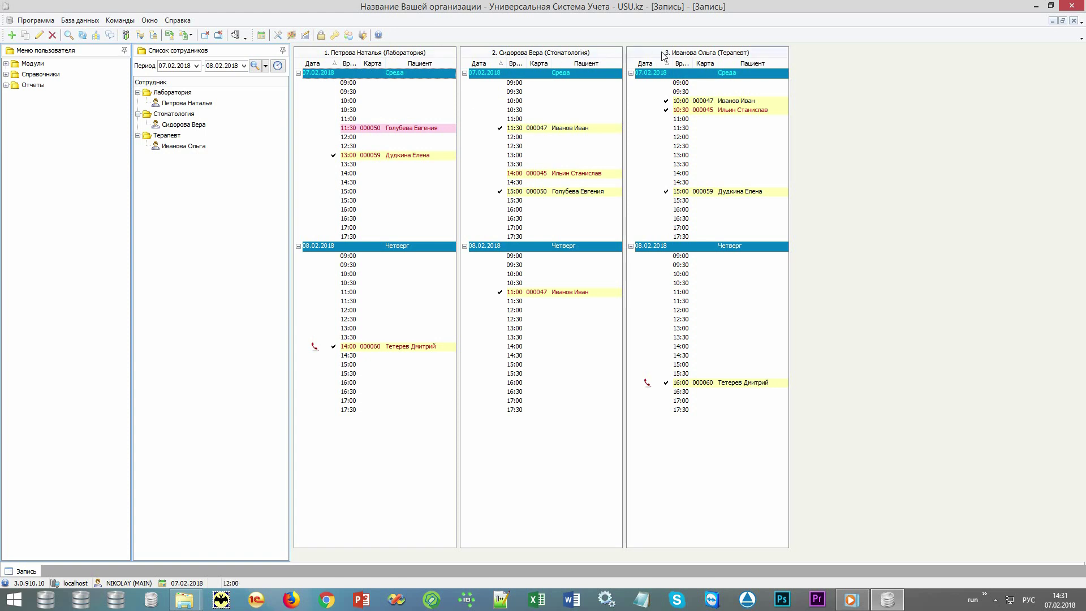
pyautogui.click(244, 66)
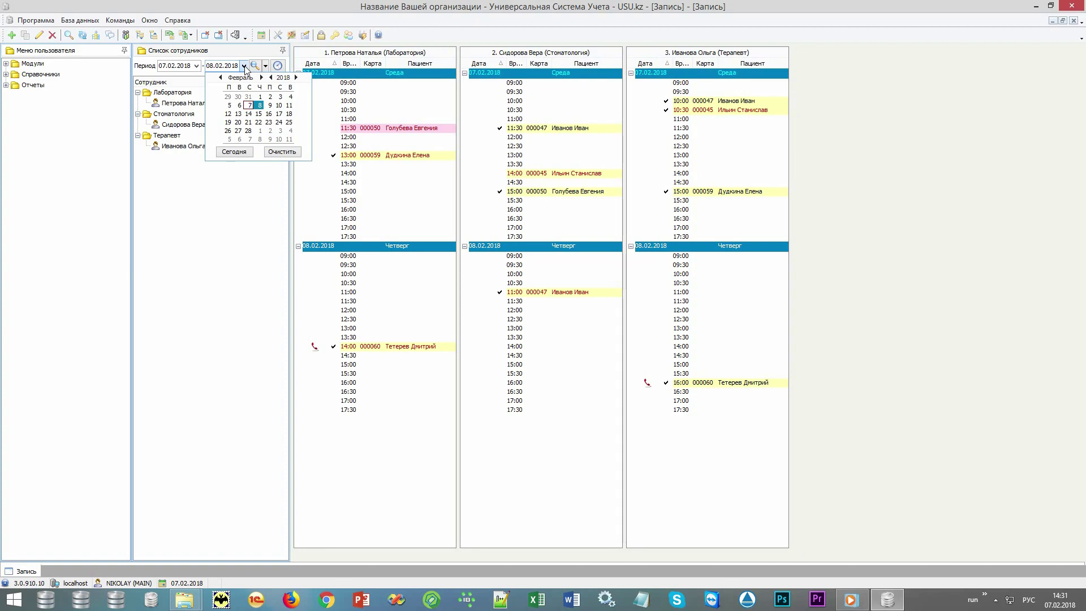
pyautogui.click(244, 66)
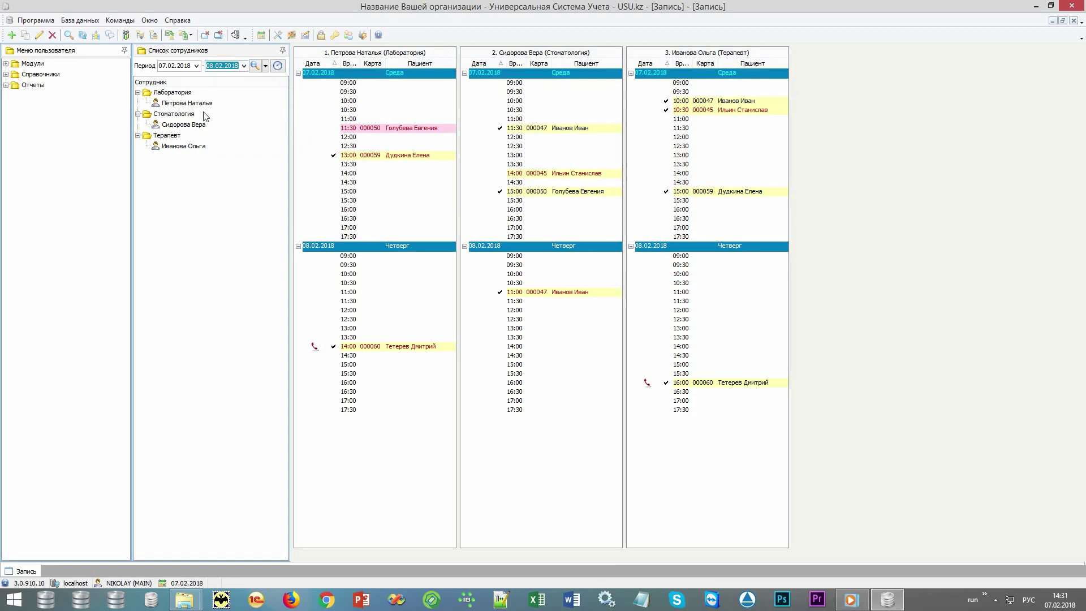
# Go through the Лаборатория, Стоматология and Терапевт departments in the employee list, ending on the therapist's entry.
pyautogui.click(187, 95)
pyautogui.click(180, 115)
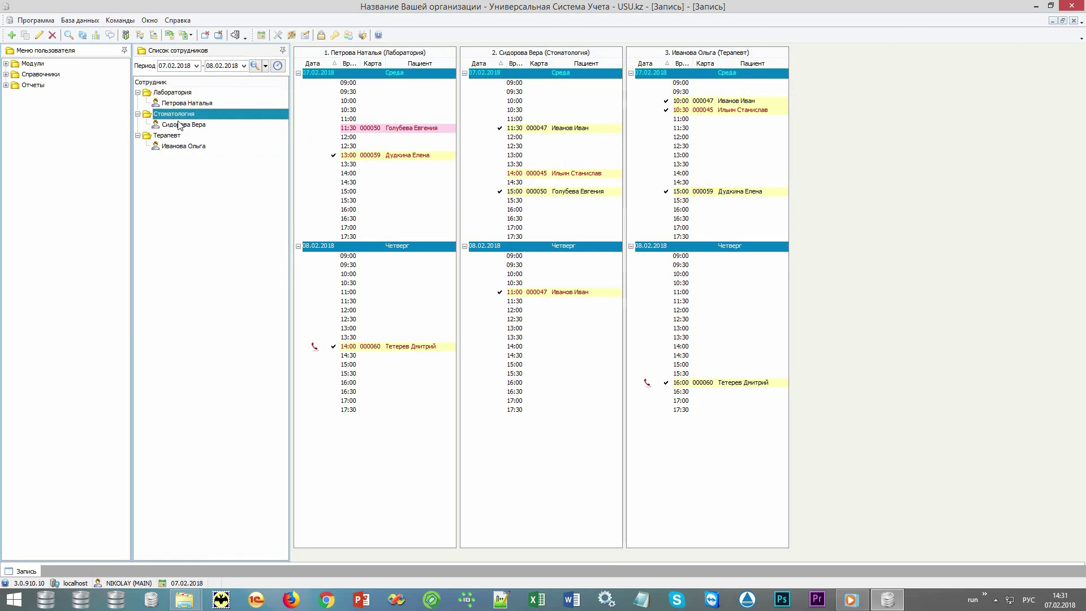
pyautogui.click(179, 136)
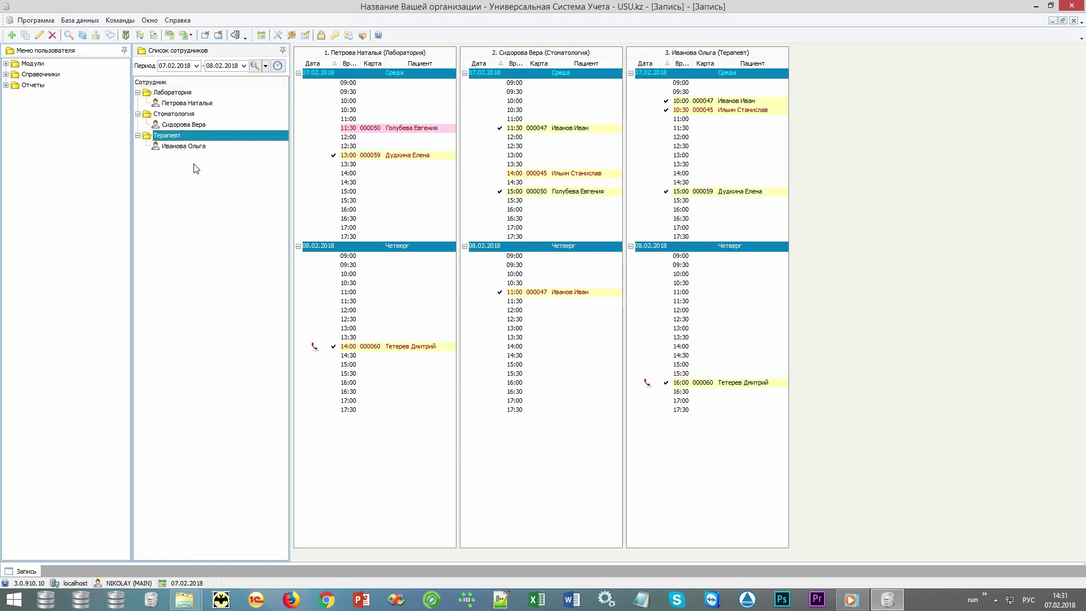
pyautogui.click(199, 146)
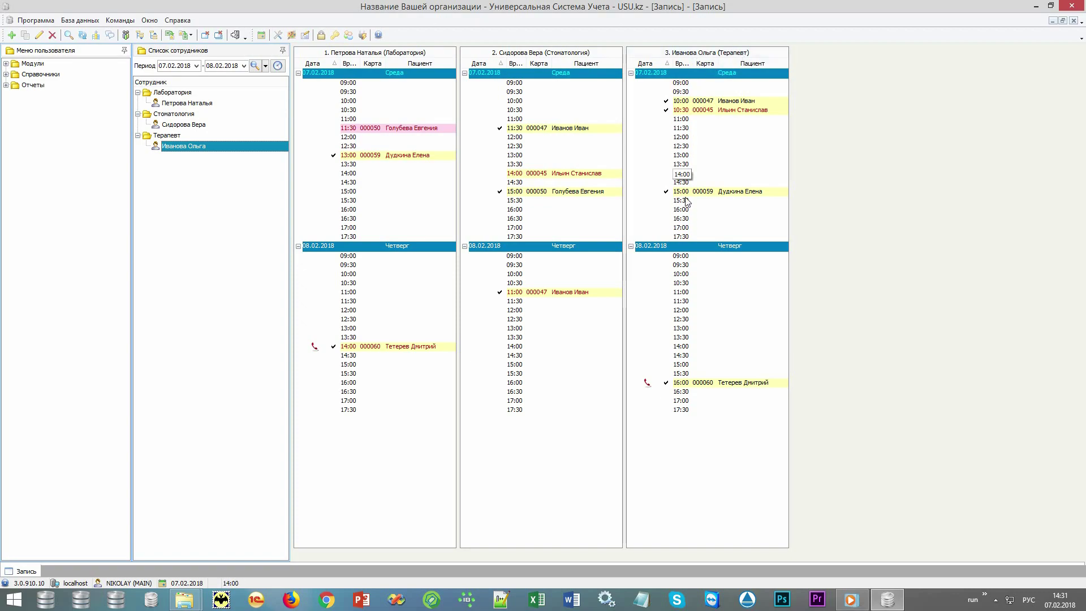
# Start an appointment in a free late-afternoon slot of the therapist's schedule and look up existing patients by name in the patient list.
pyautogui.doubleClick(711, 232)
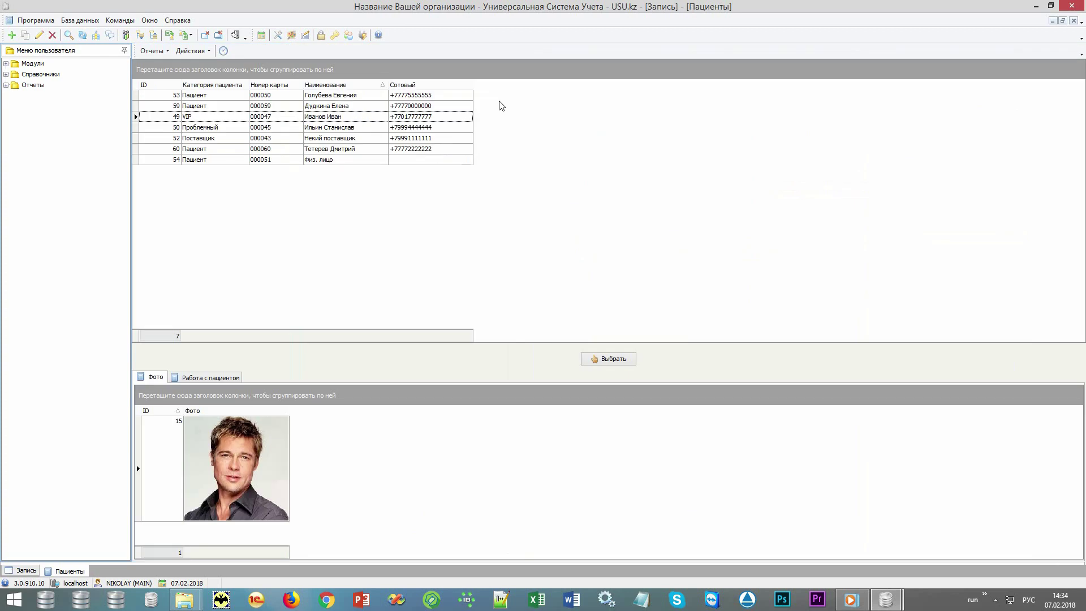
pyautogui.click(374, 104)
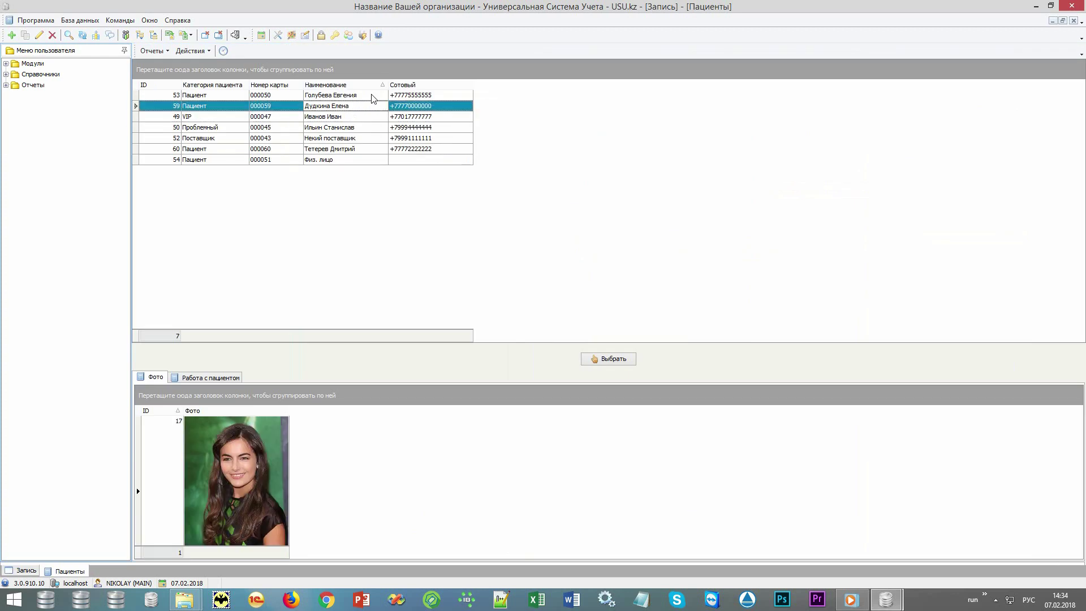
pyautogui.click(372, 96)
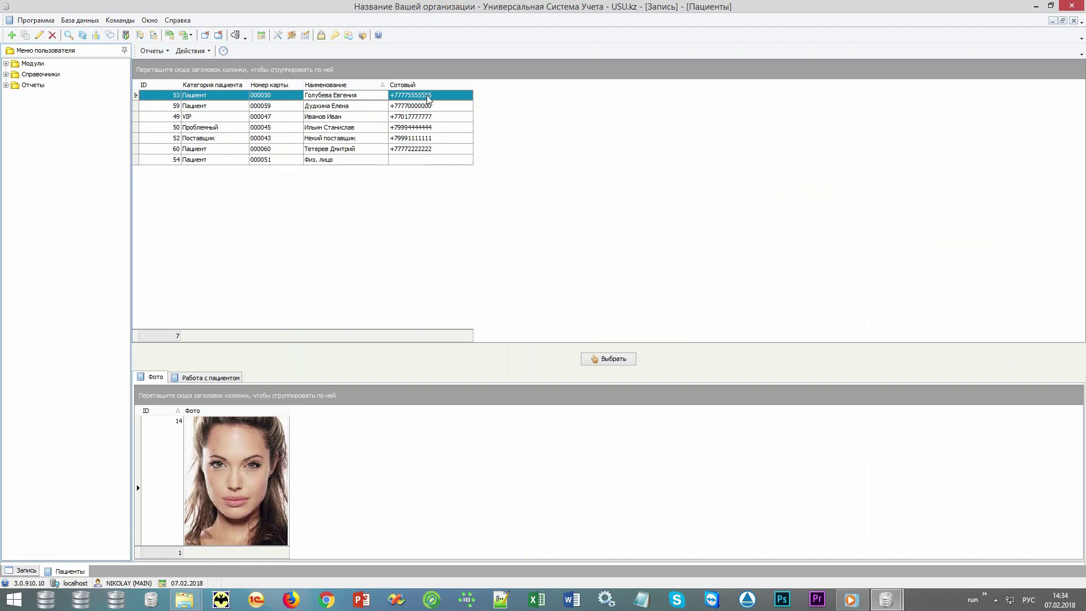
pyautogui.click(442, 96)
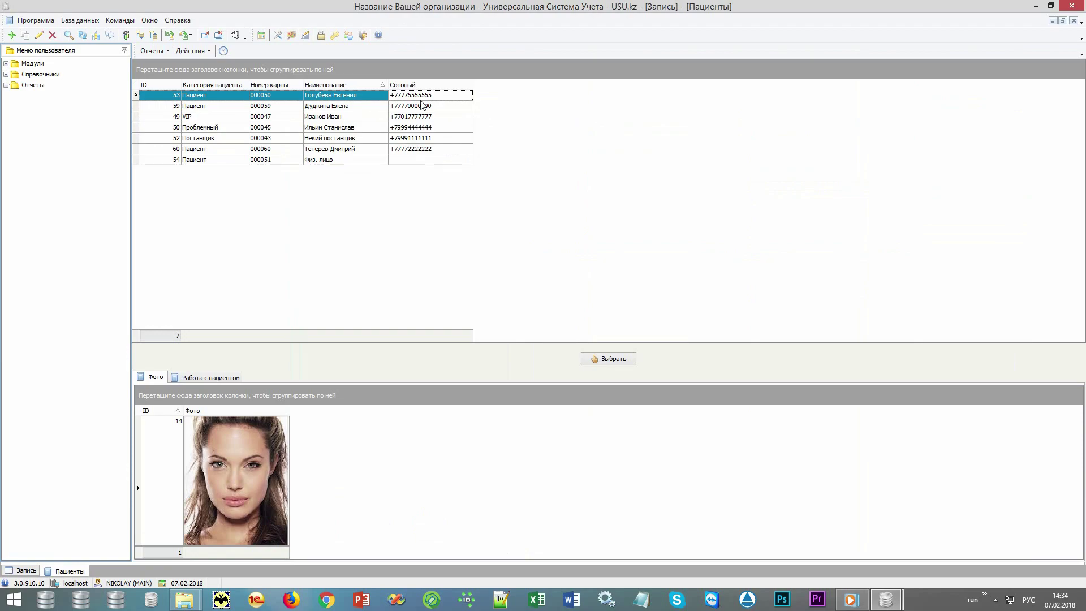
pyautogui.click(371, 97)
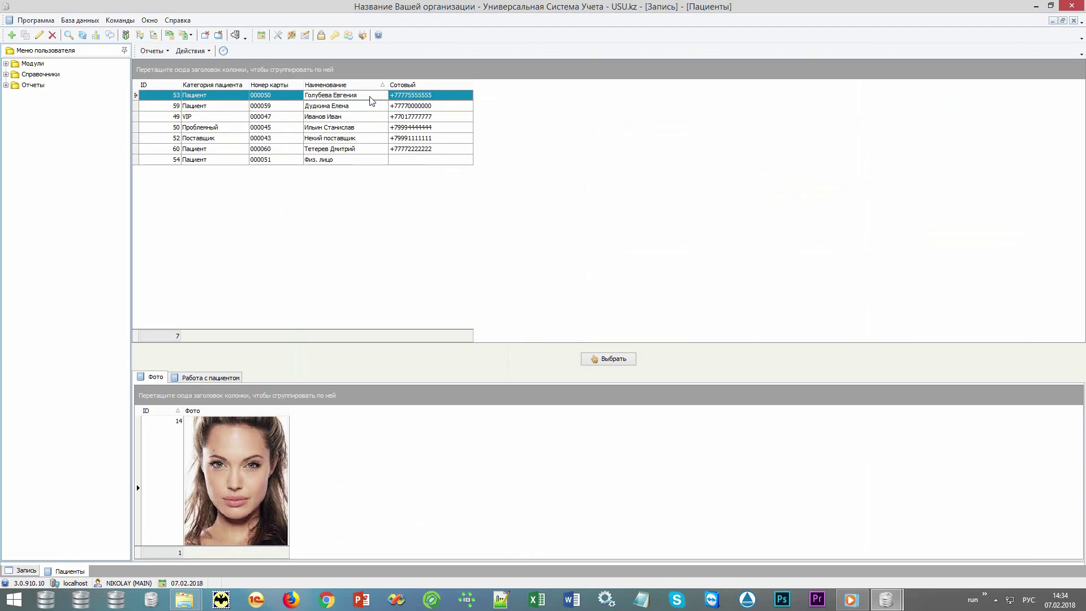
pyautogui.press('Down')
pyautogui.press('Down')
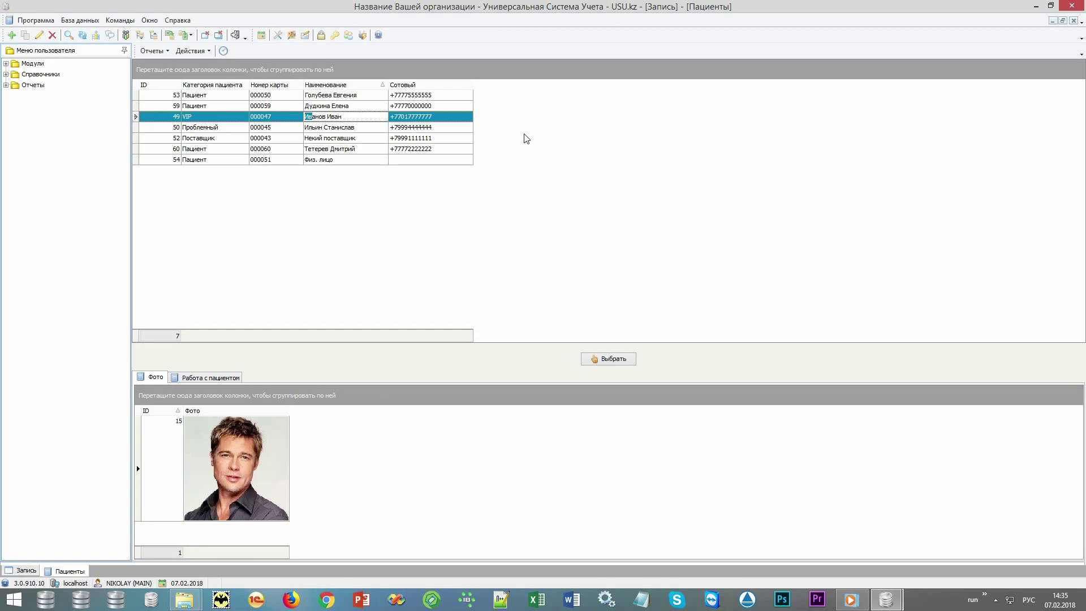
# Add a patient record with the name Новый пациент, fill in the mobile phone number, and save it.
pyautogui.rightClick(537, 118)
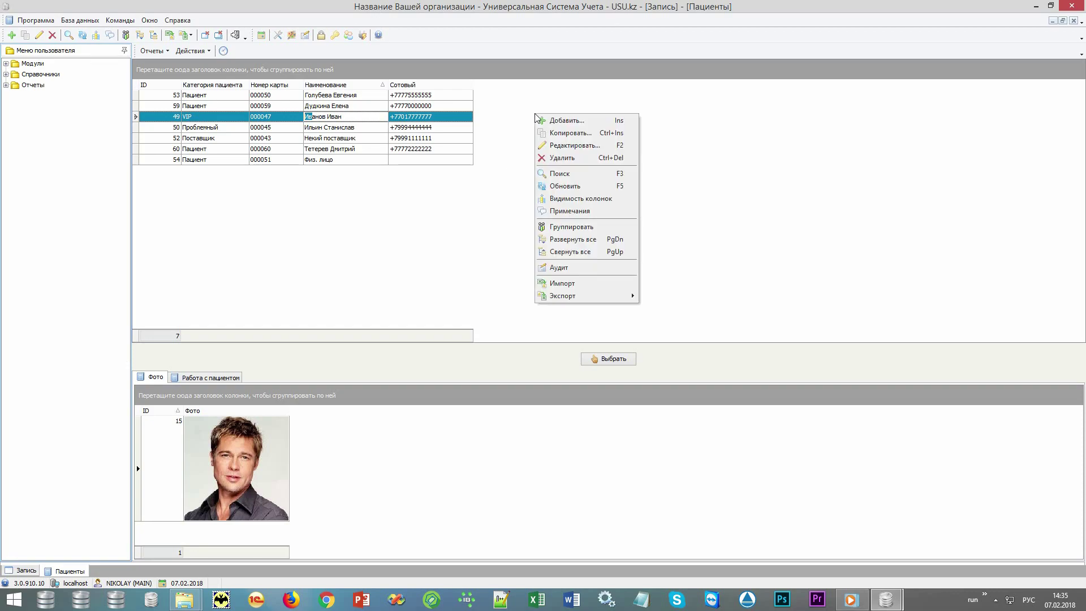
pyautogui.click(587, 121)
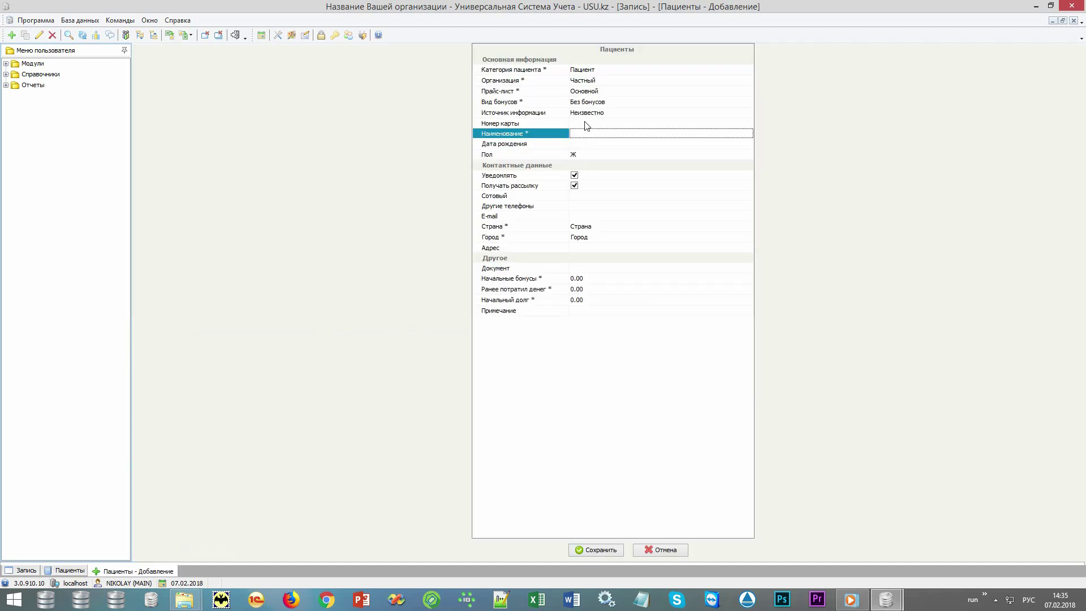
pyautogui.write('Новый пациент')
pyautogui.click(553, 194)
pyautogui.write('+7999')
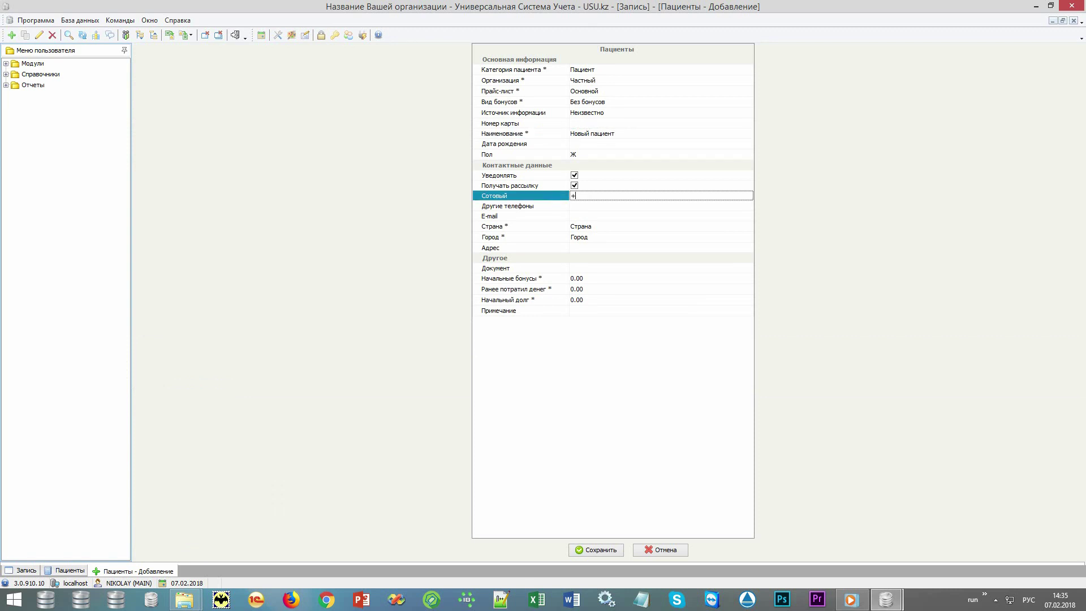
pyautogui.write('0000000')
pyautogui.click(597, 550)
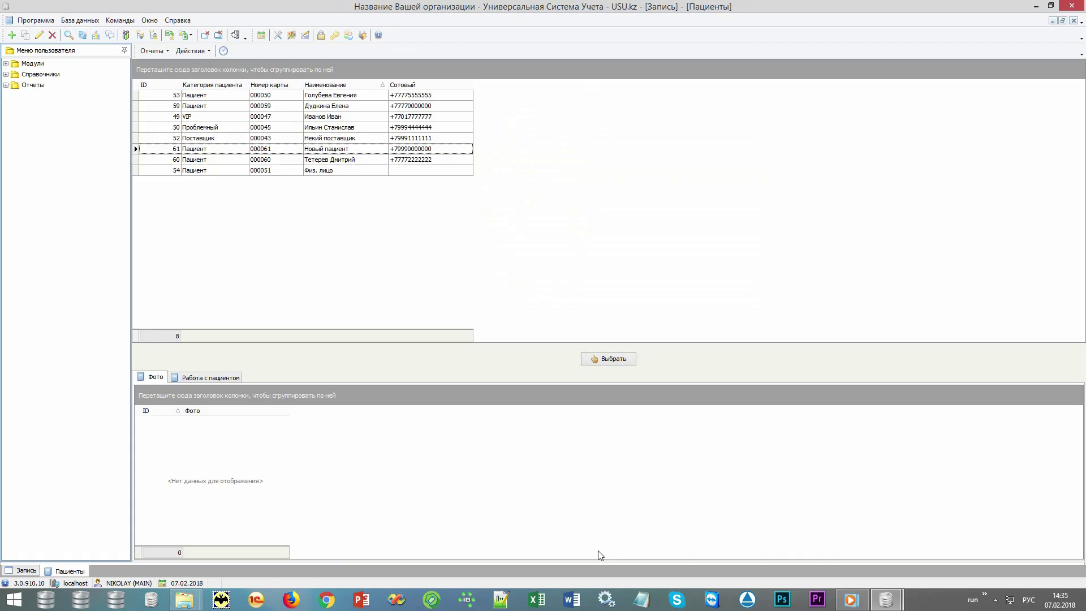
# Choose the newly added Новый пациент from the patient list for the appointment.
pyautogui.click(347, 162)
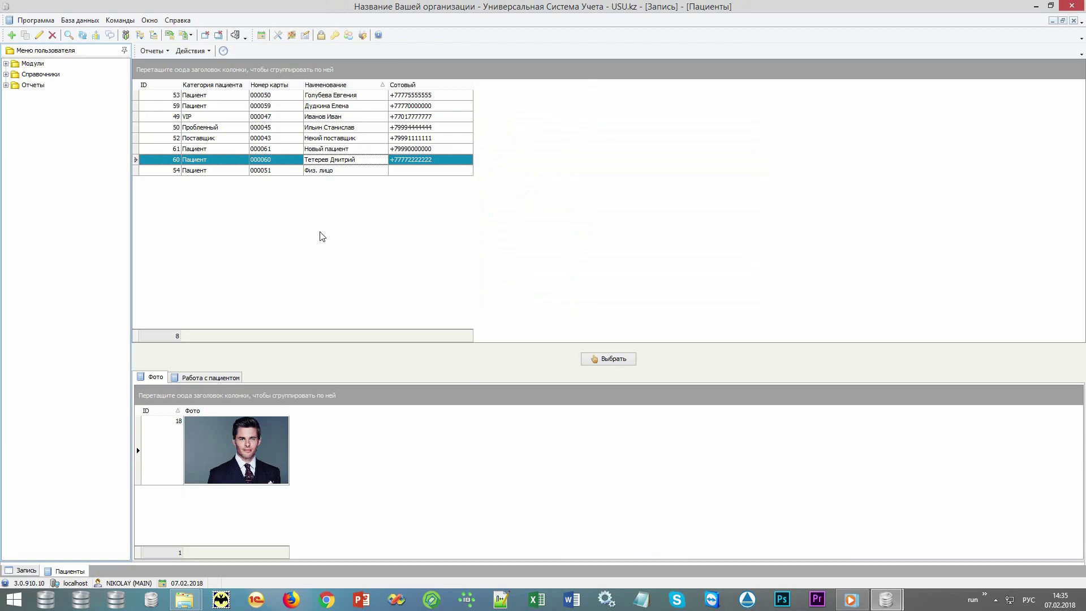
pyautogui.click(369, 150)
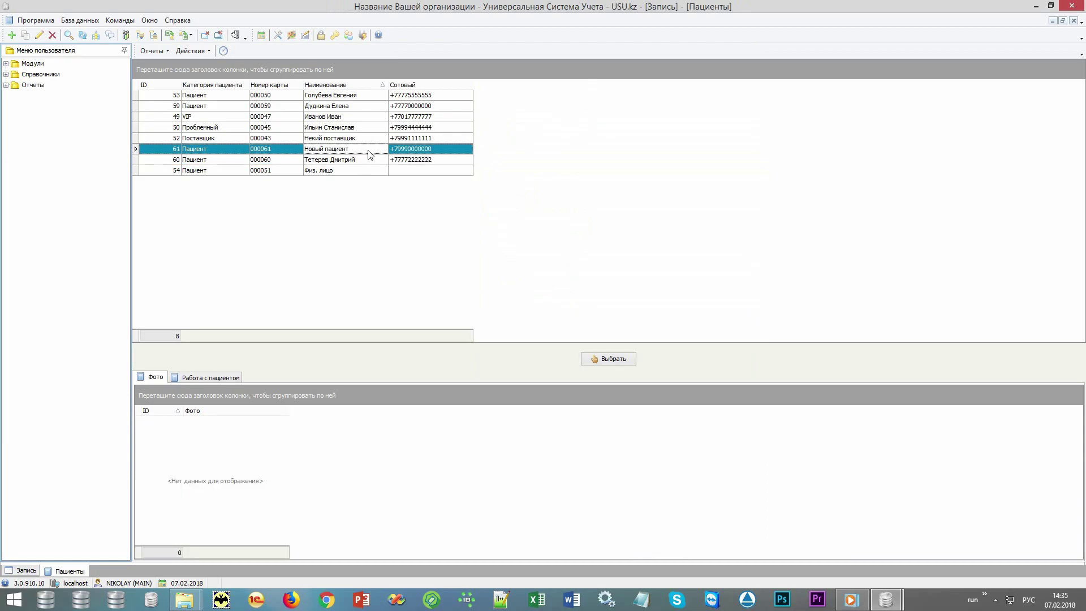
pyautogui.click(621, 362)
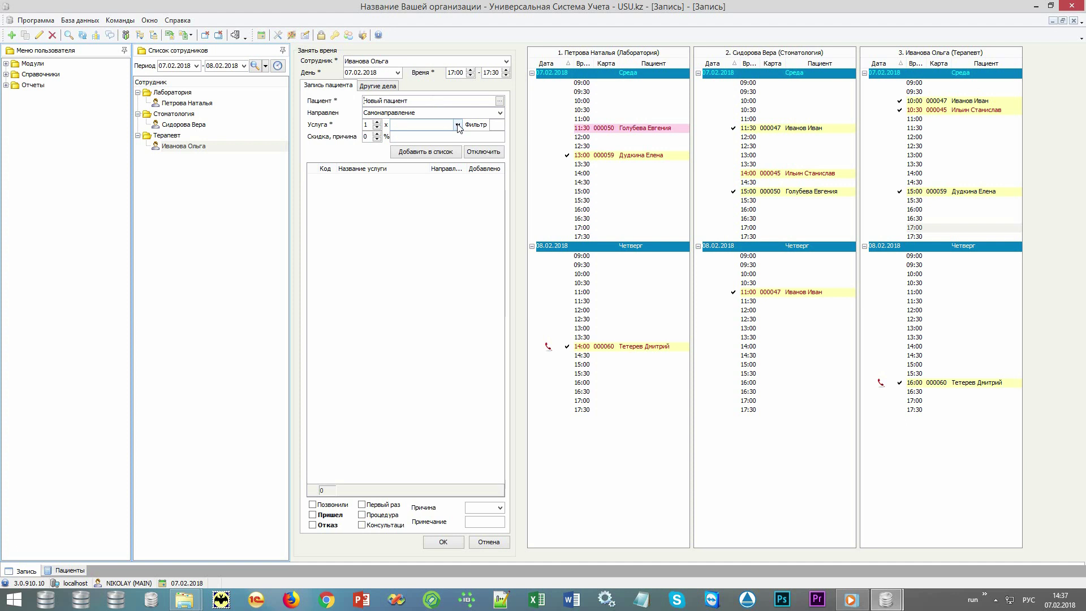
# Add the service Прием врача терапевта первичный to the appointment, mark the patient as Пришел, and save the booking.
pyautogui.click(457, 124)
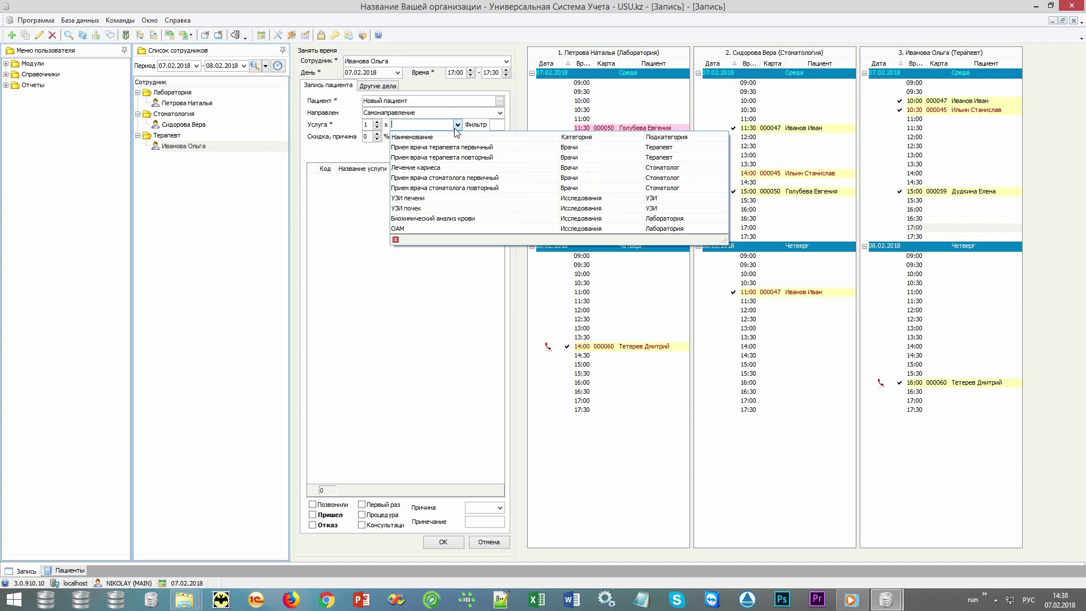
pyautogui.click(453, 147)
pyautogui.click(435, 154)
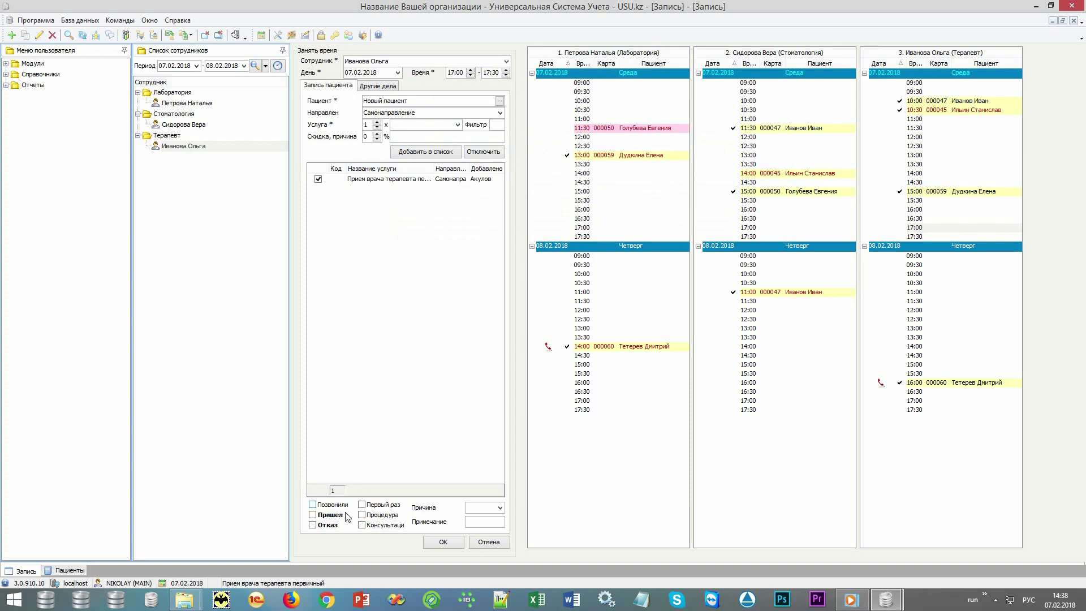
pyautogui.click(328, 517)
pyautogui.click(439, 544)
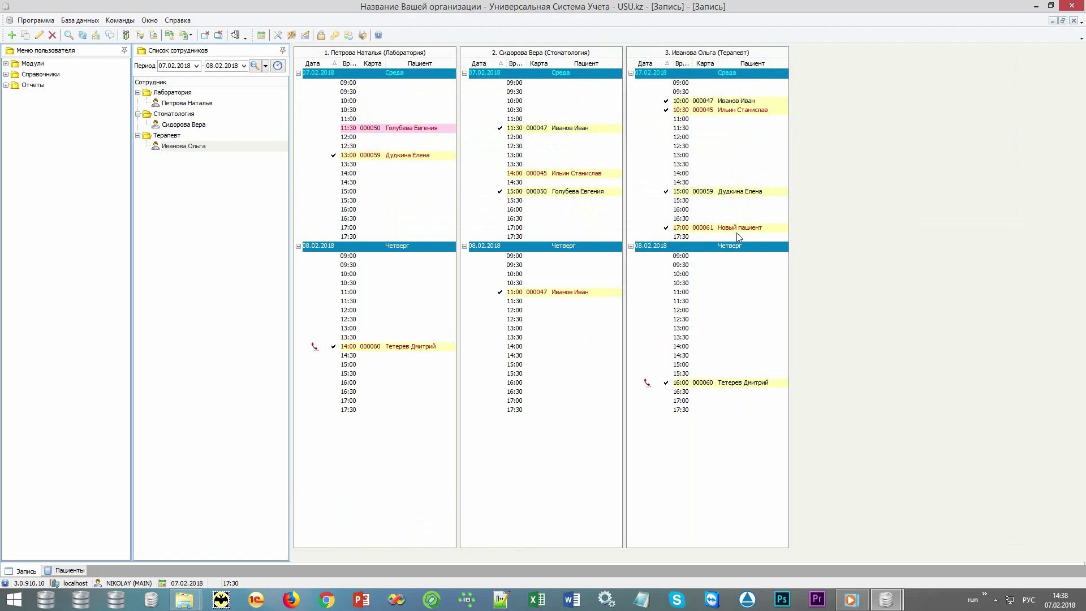
# Try copying the 17:00 appointment of Новый пациент to the therapist's 14:00 slot on 08.02.2018 with the service Прием врача терапевта повторный.
pyautogui.moveTo(760, 232)
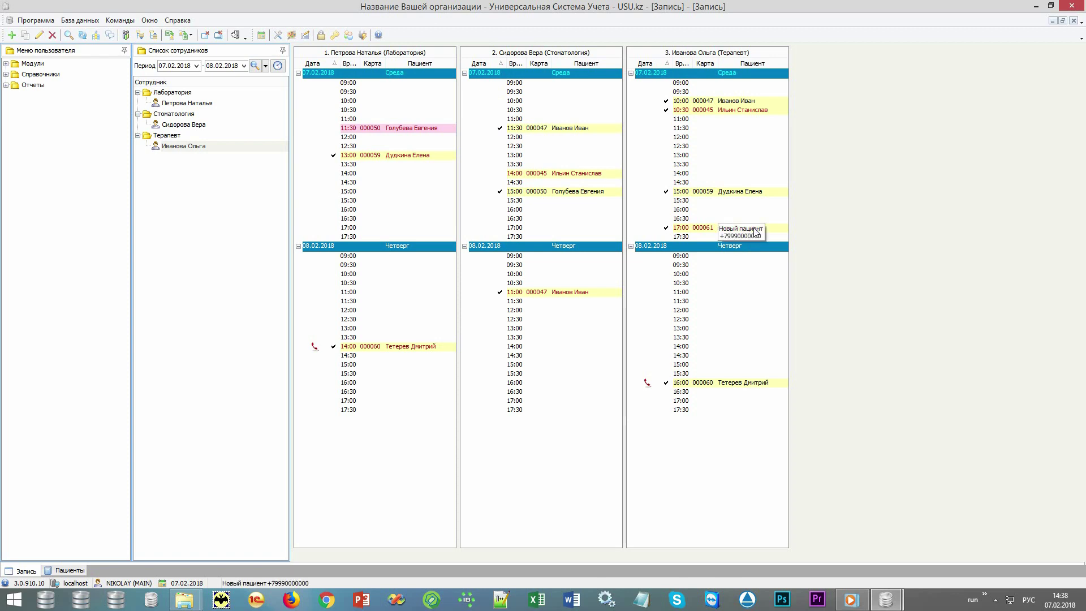
pyautogui.rightClick(754, 228)
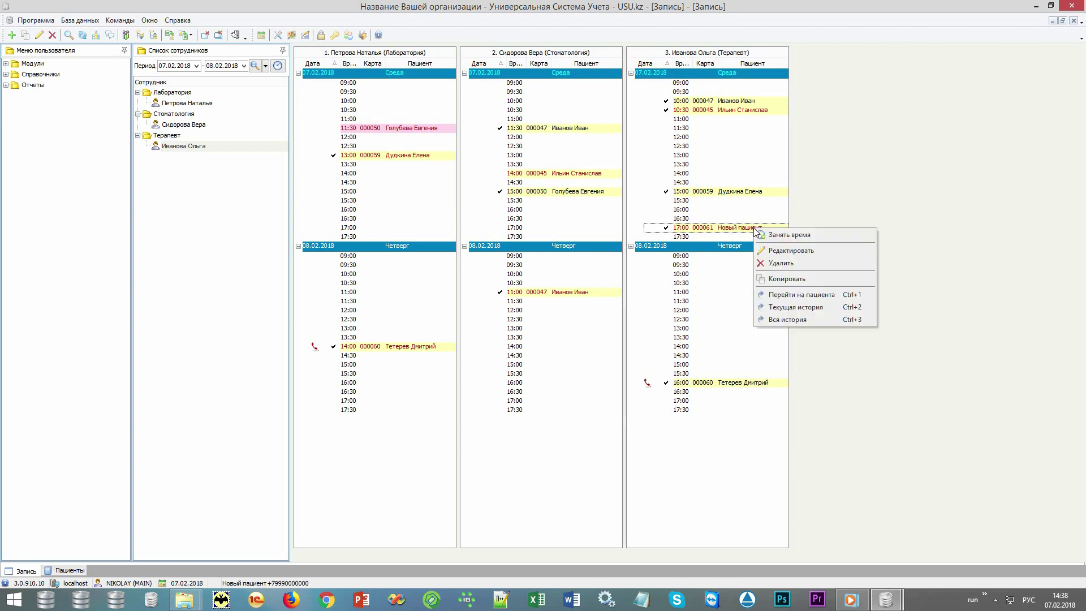
pyautogui.click(790, 281)
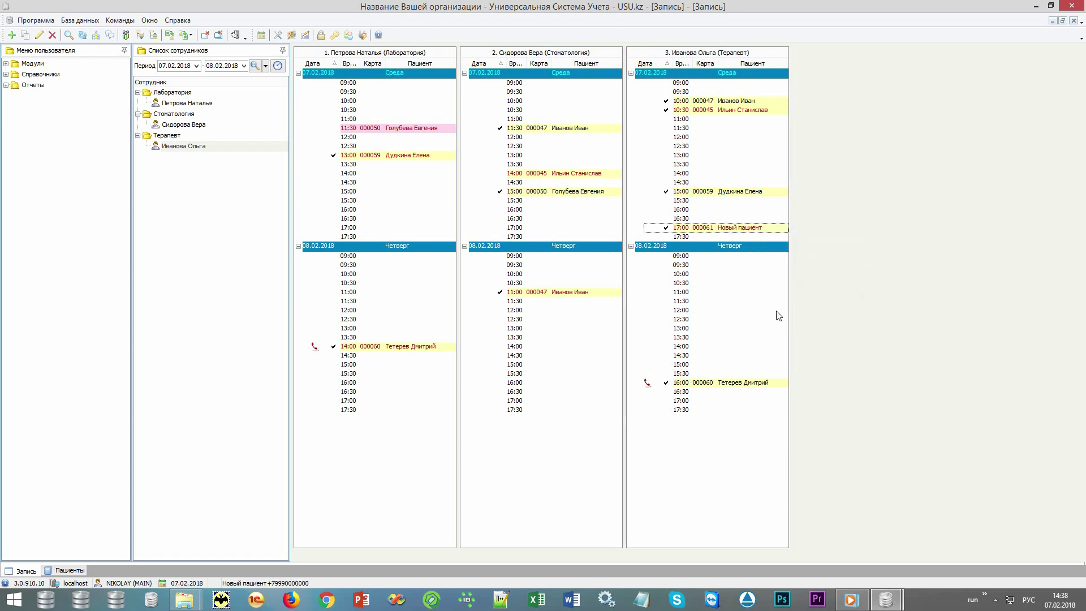
pyautogui.rightClick(697, 347)
pyautogui.click(725, 368)
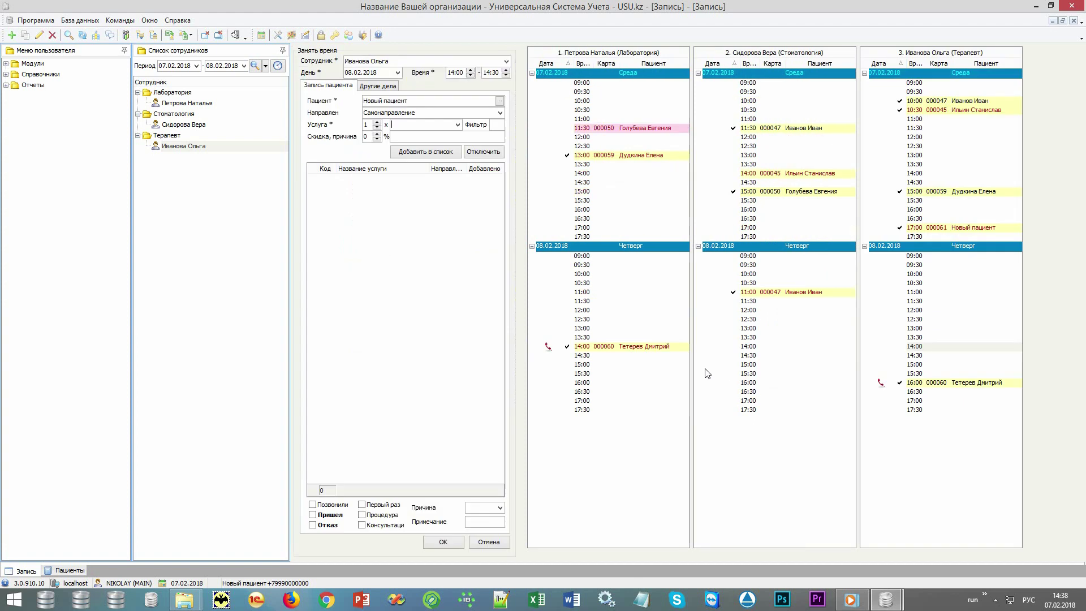
pyautogui.click(458, 125)
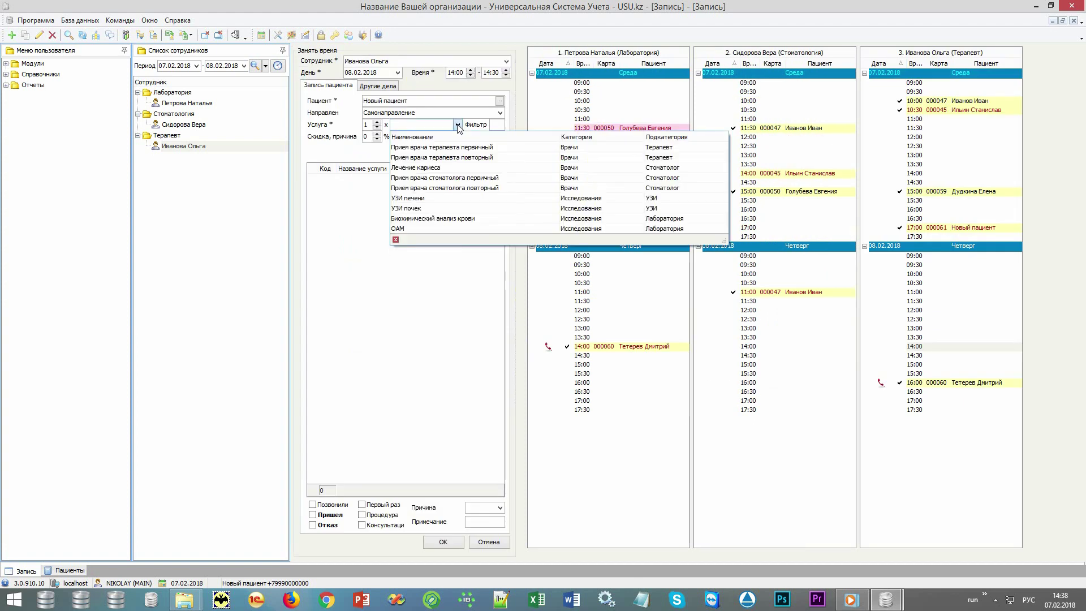
pyautogui.click(451, 158)
pyautogui.click(425, 152)
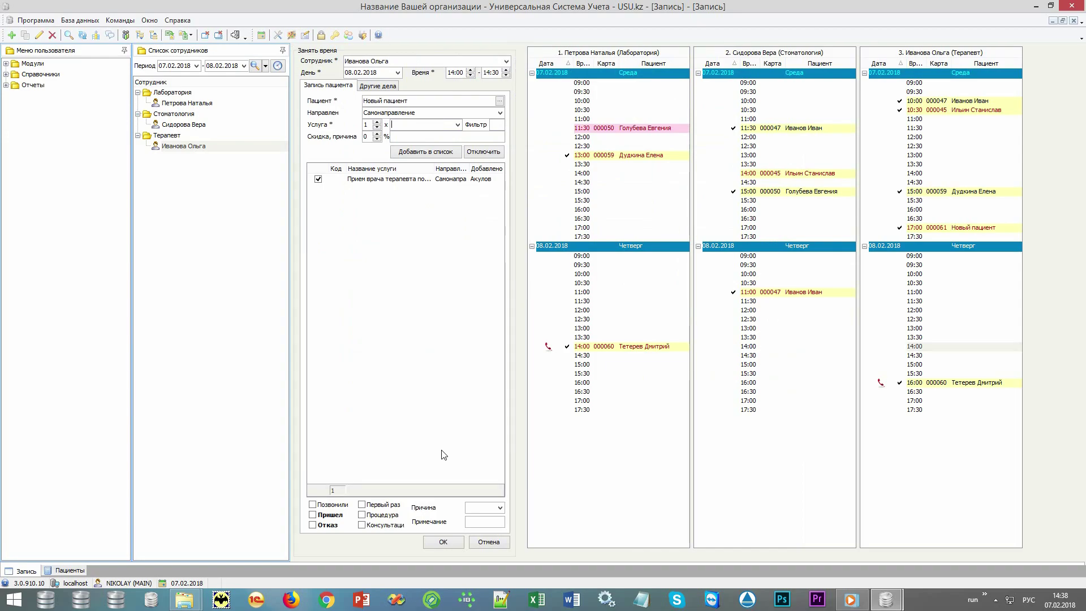
pyautogui.click(485, 542)
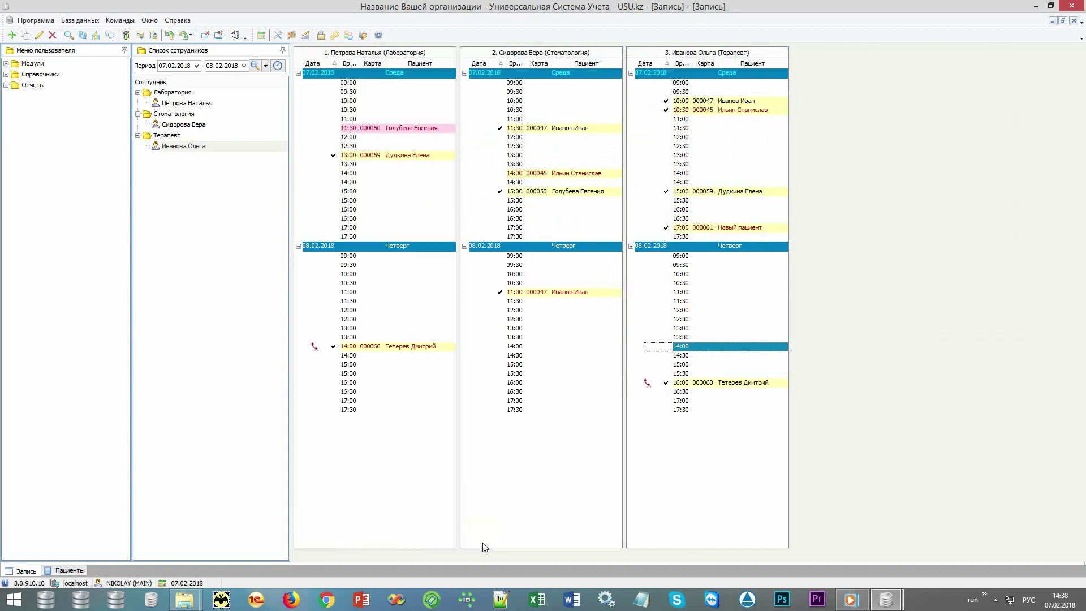
# Open the current visit history from the 17:00 appointment of Новый пациент and check the visit's service and amount due.
pyautogui.click(776, 227)
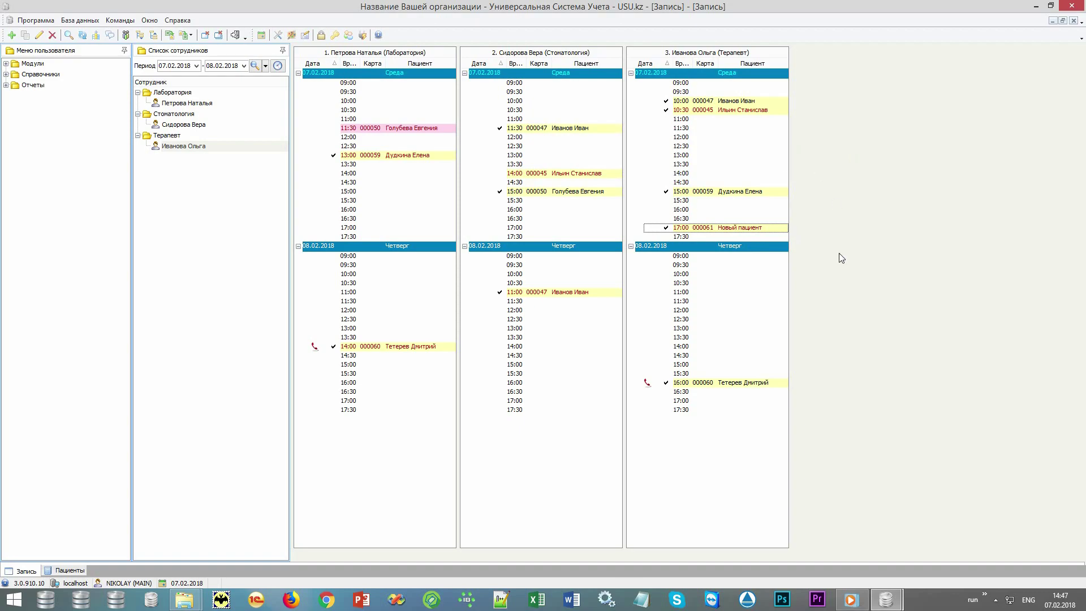
pyautogui.rightClick(778, 228)
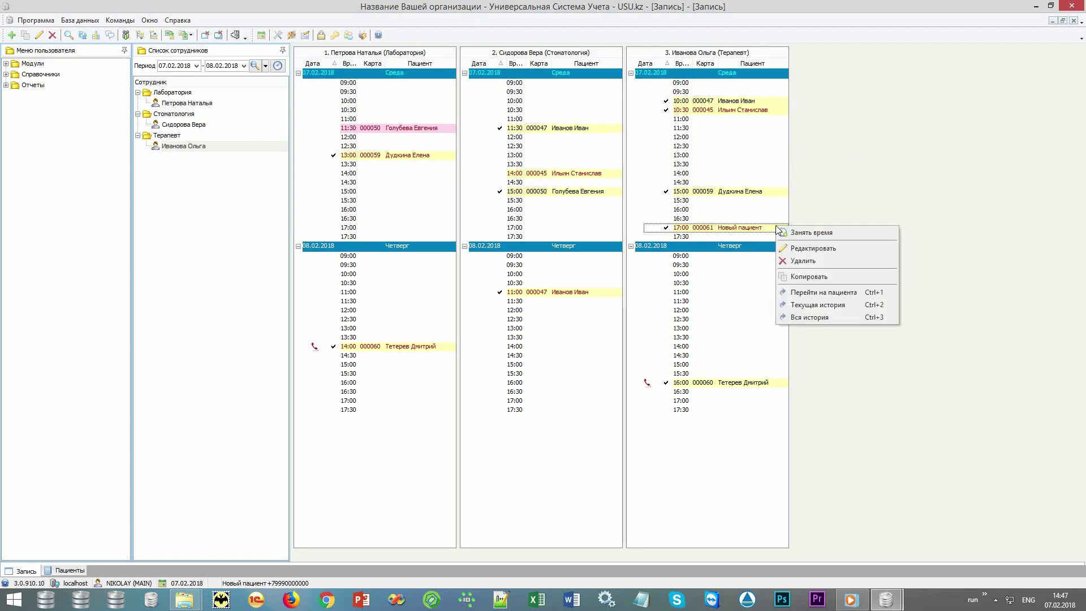
pyautogui.click(855, 309)
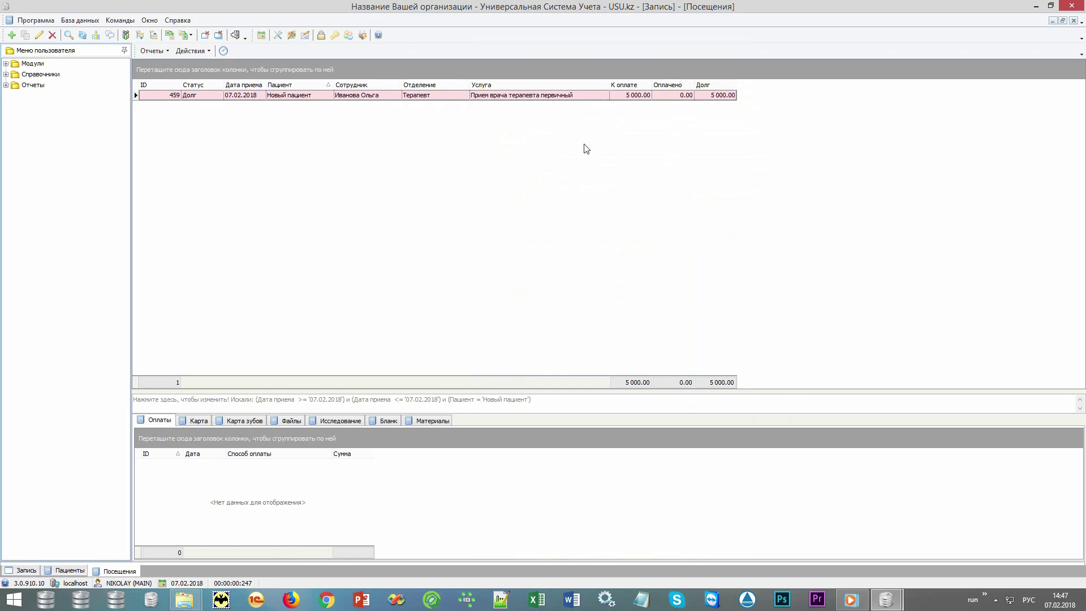
pyautogui.click(588, 98)
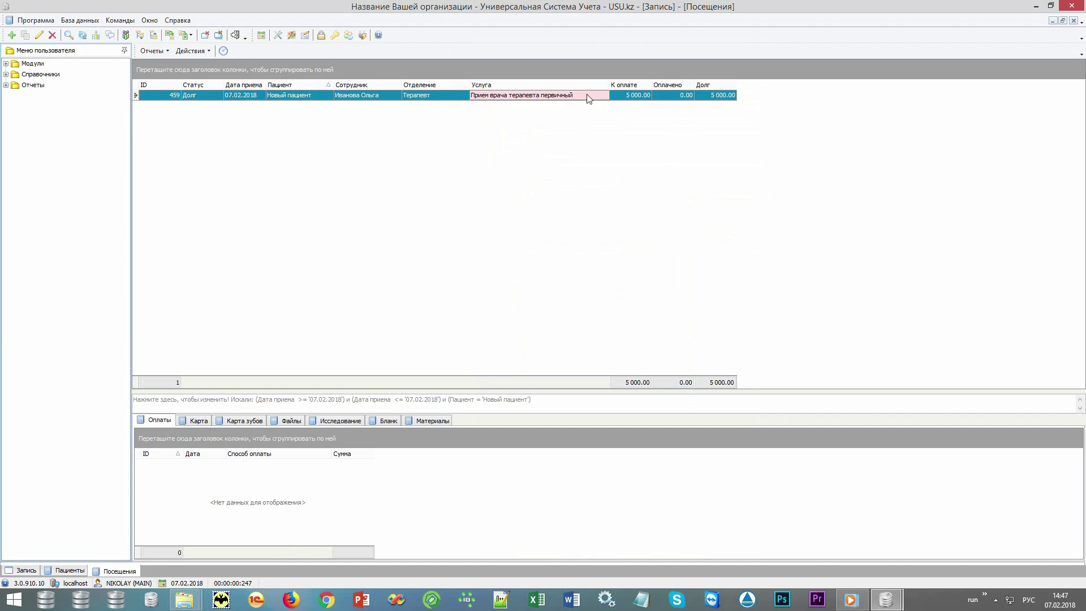
pyautogui.click(621, 96)
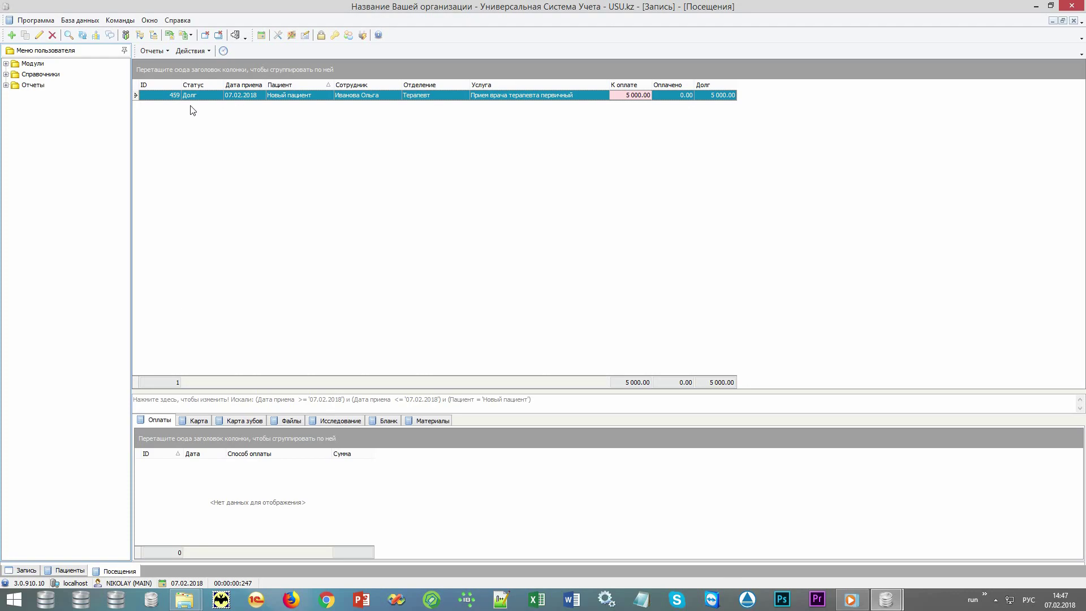
# Pay for the visit with 5000 given and the payment method Наличные.
pyautogui.click(193, 51)
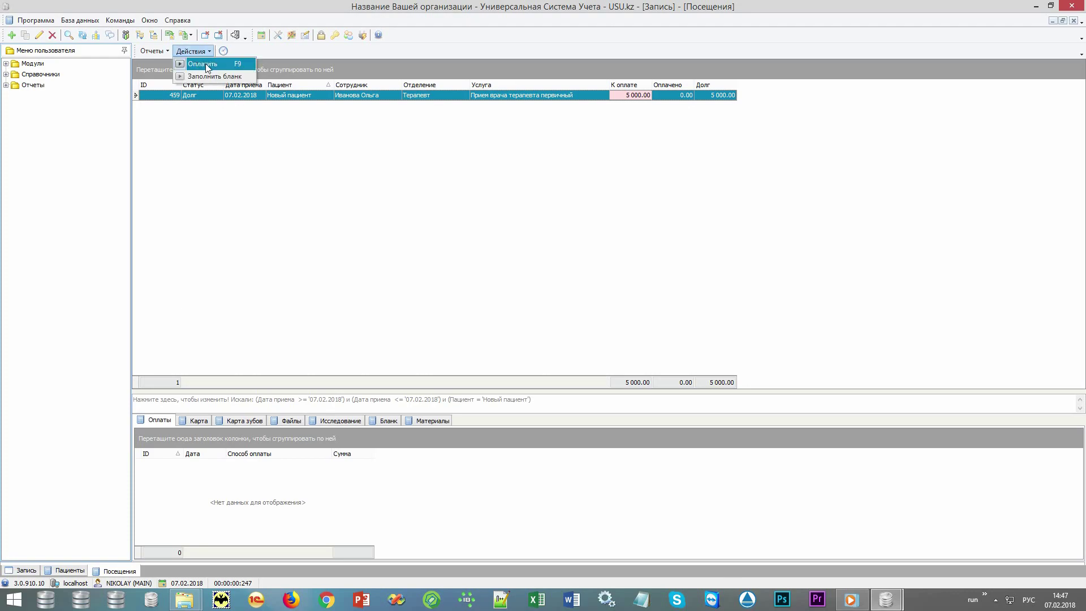
pyautogui.click(224, 64)
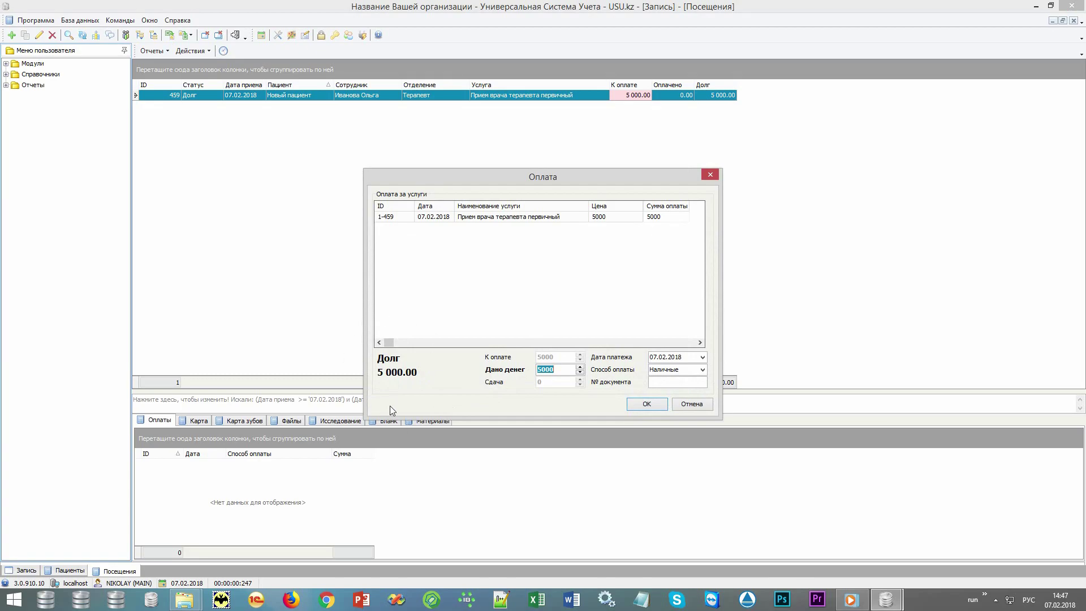
pyautogui.click(703, 370)
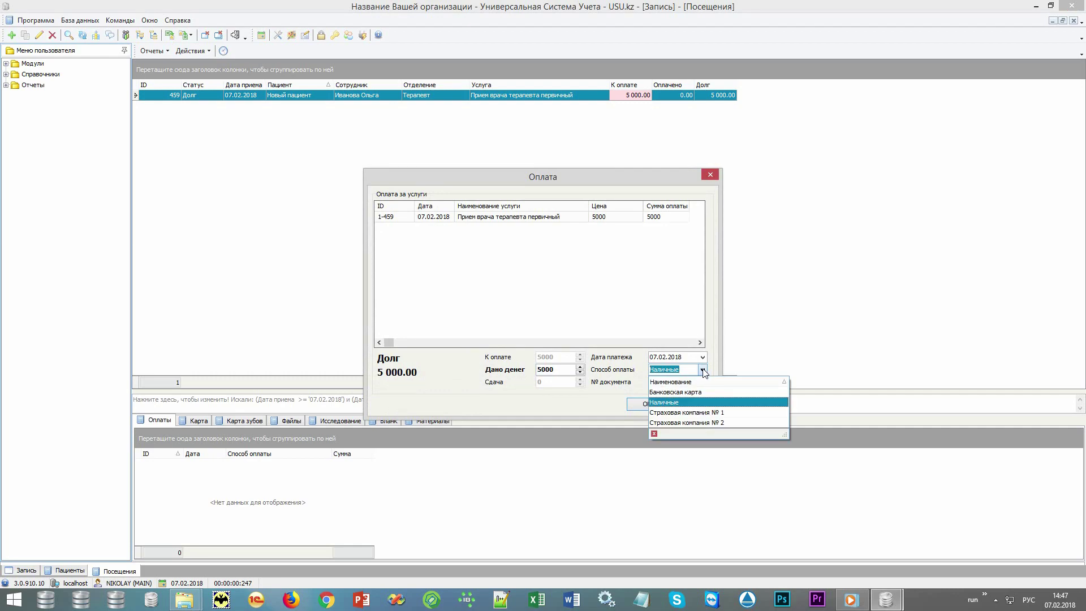
pyautogui.click(657, 403)
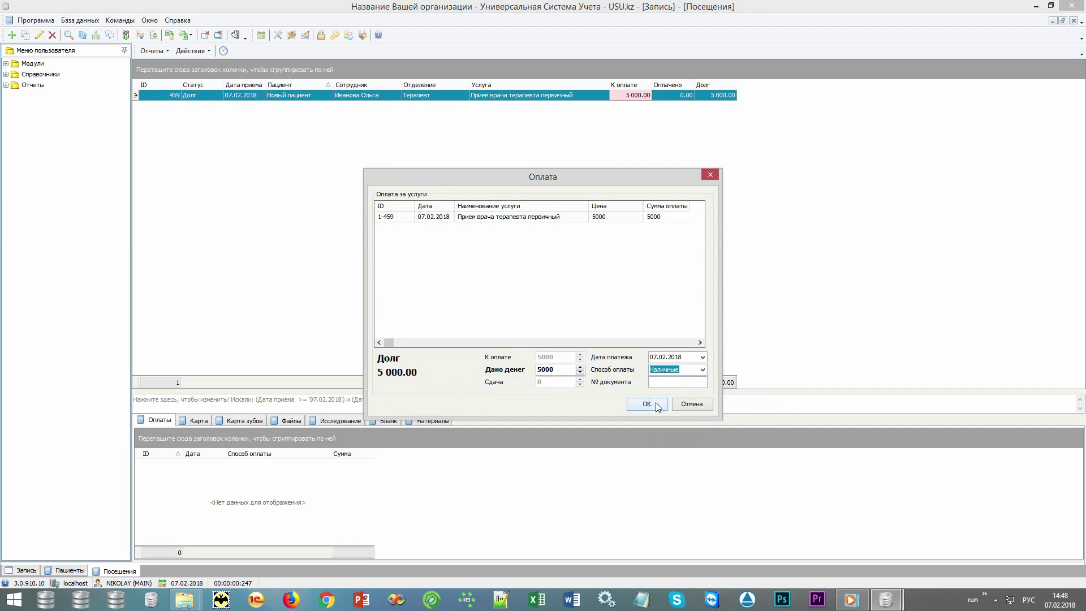
pyautogui.click(650, 403)
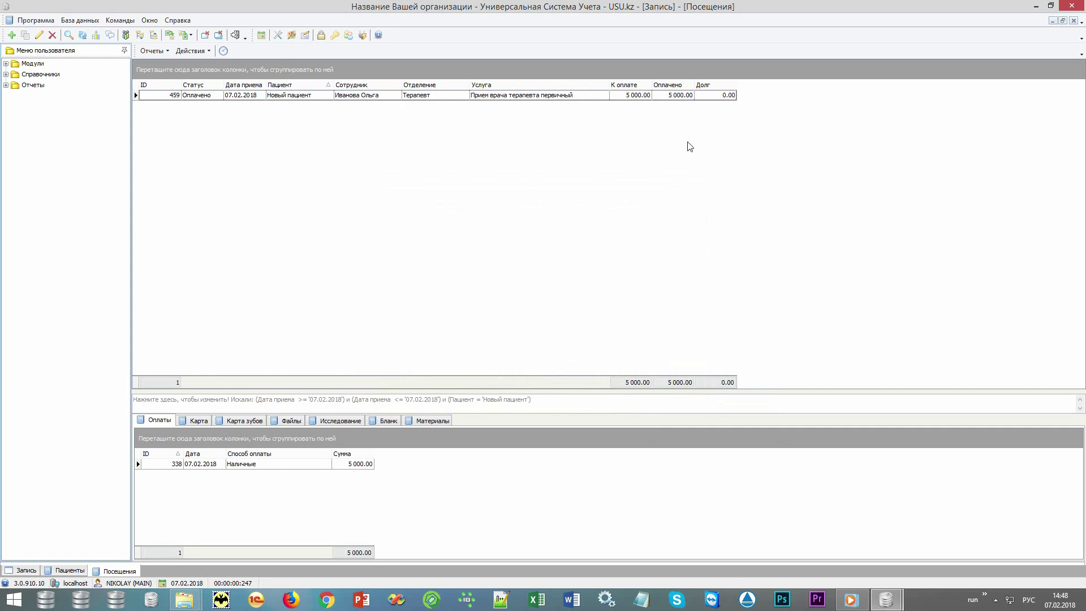
# Check the visit's paid amount and debt, and its entry in the payments list.
pyautogui.click(671, 96)
pyautogui.click(711, 96)
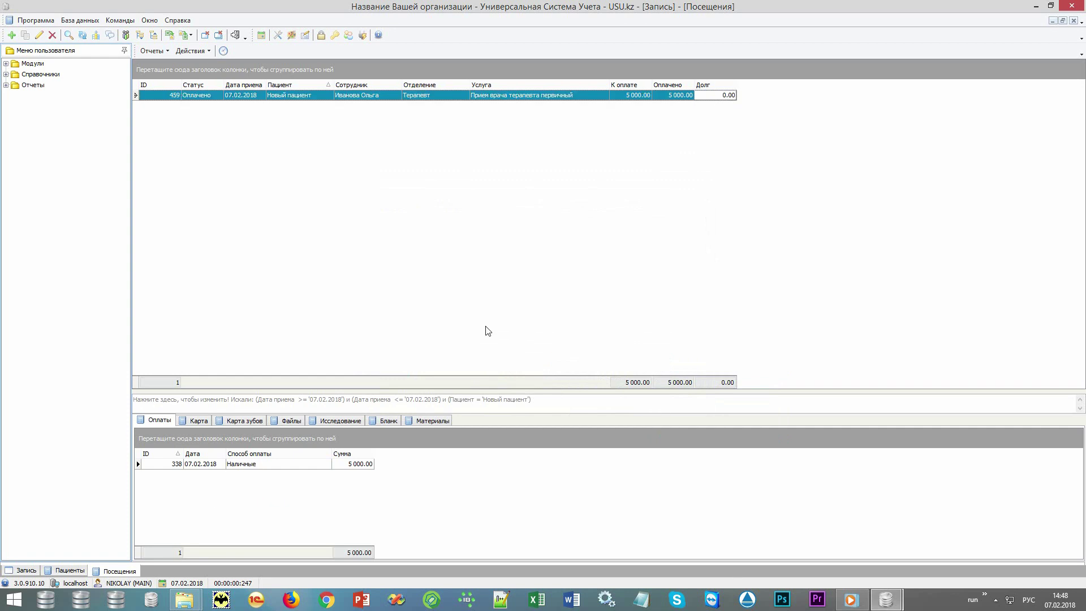
pyautogui.click(244, 468)
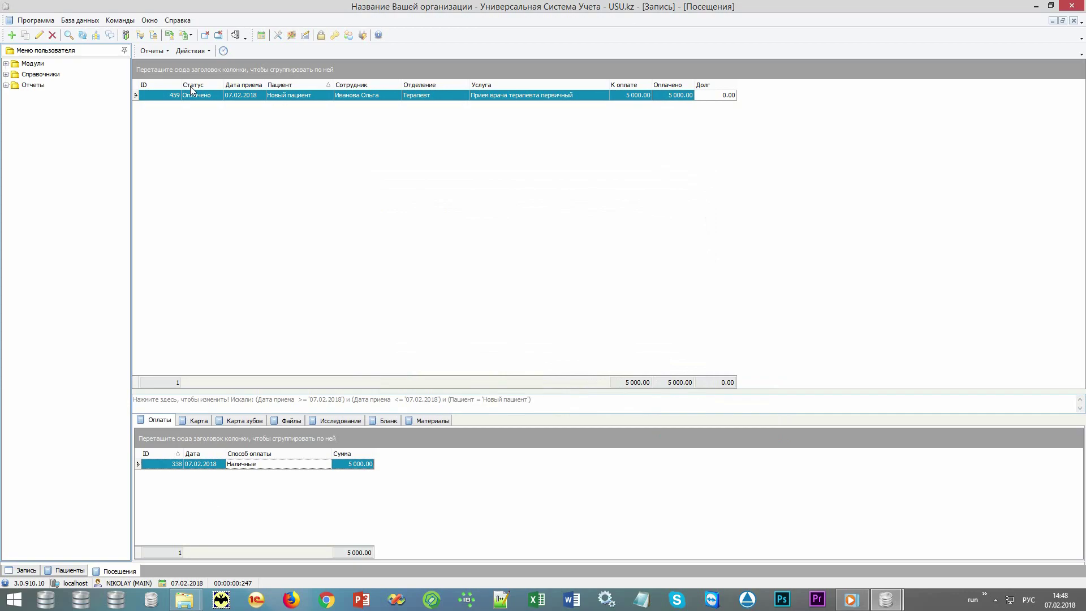
# Generate the Квитанция receipt for the paid visit, view it and close the report.
pyautogui.click(161, 51)
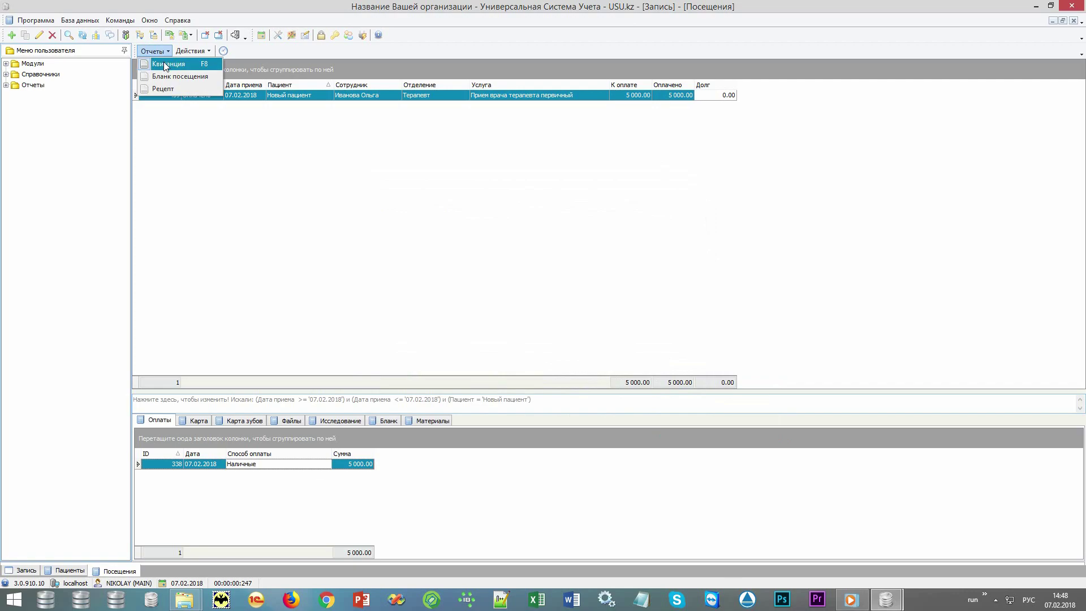
pyautogui.click(166, 65)
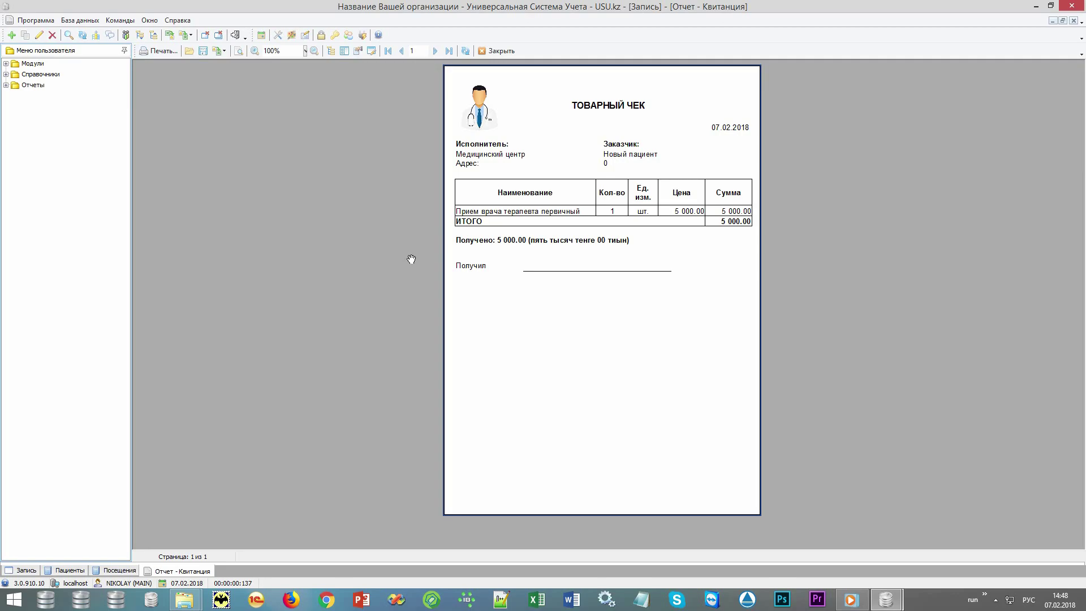
pyautogui.click(501, 52)
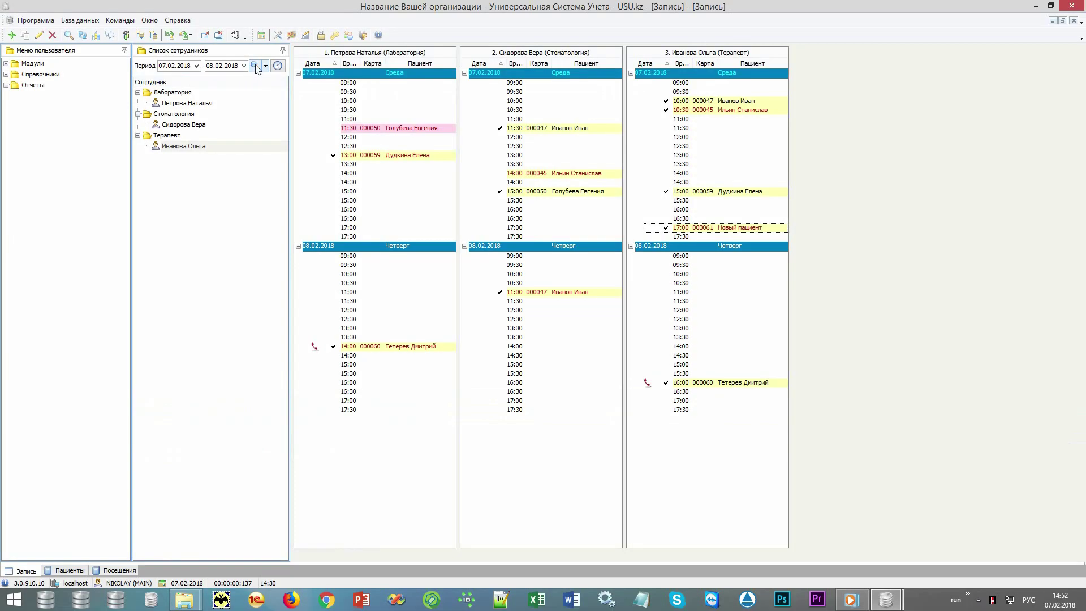
# Refresh the appointment schedule and open the current visit history from the therapist's 17:00 appointment.
pyautogui.click(255, 66)
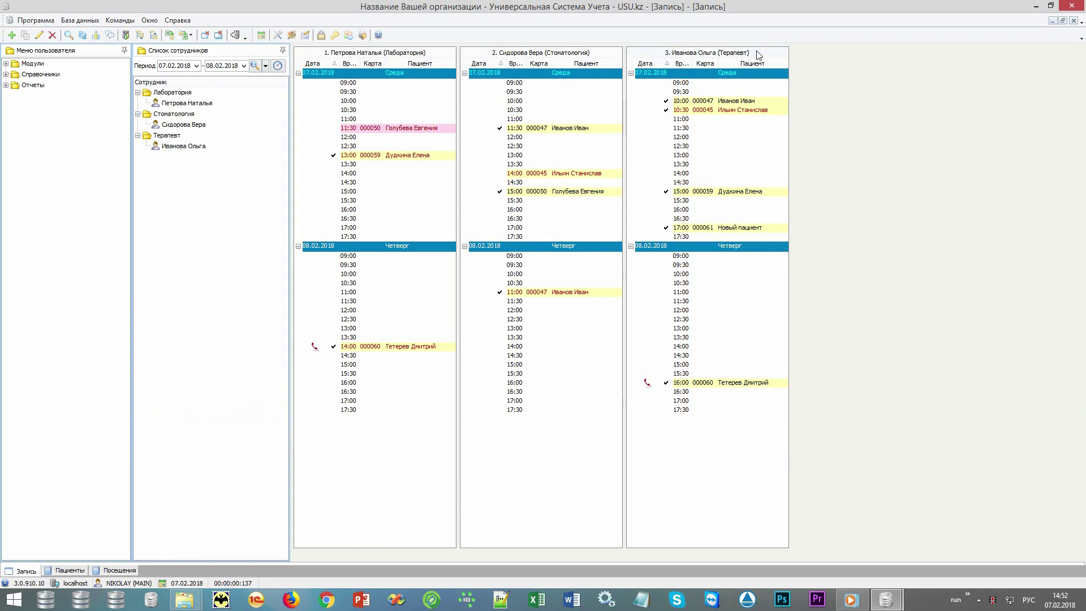
pyautogui.moveTo(765, 233)
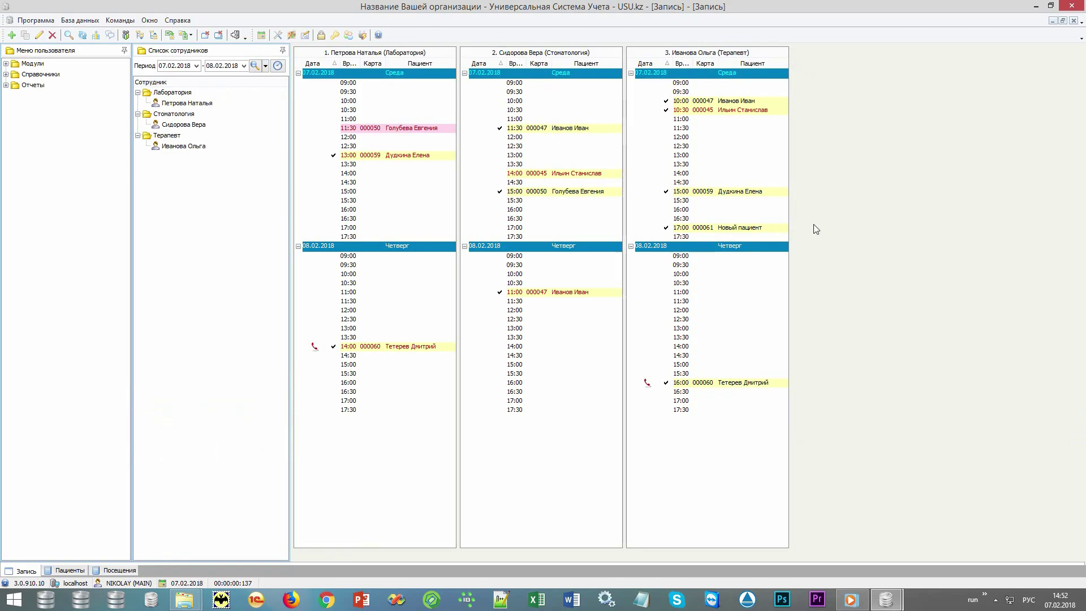
pyautogui.rightClick(778, 229)
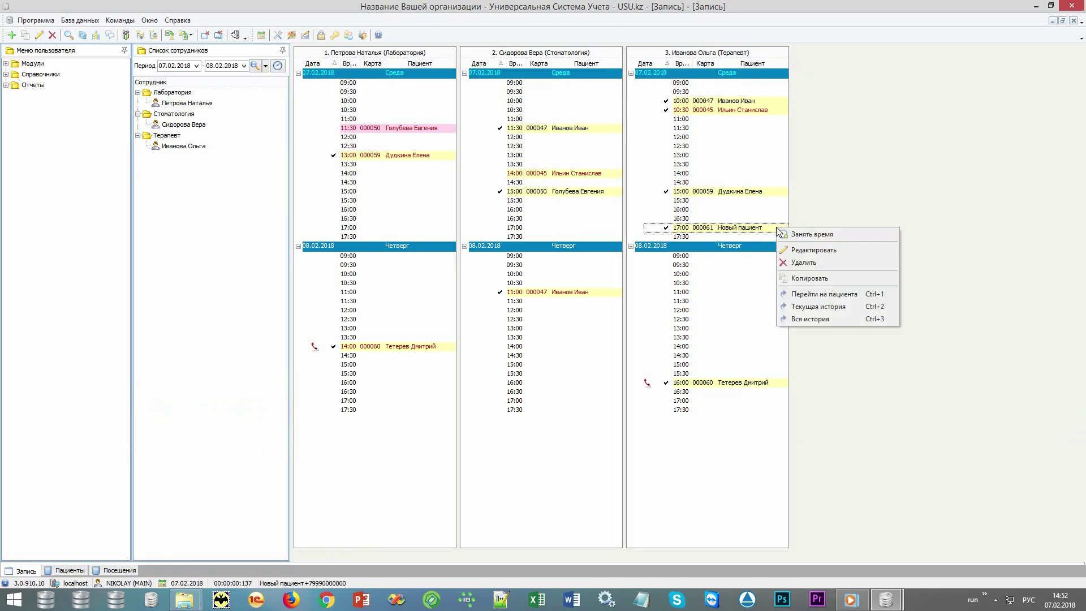
pyautogui.click(856, 308)
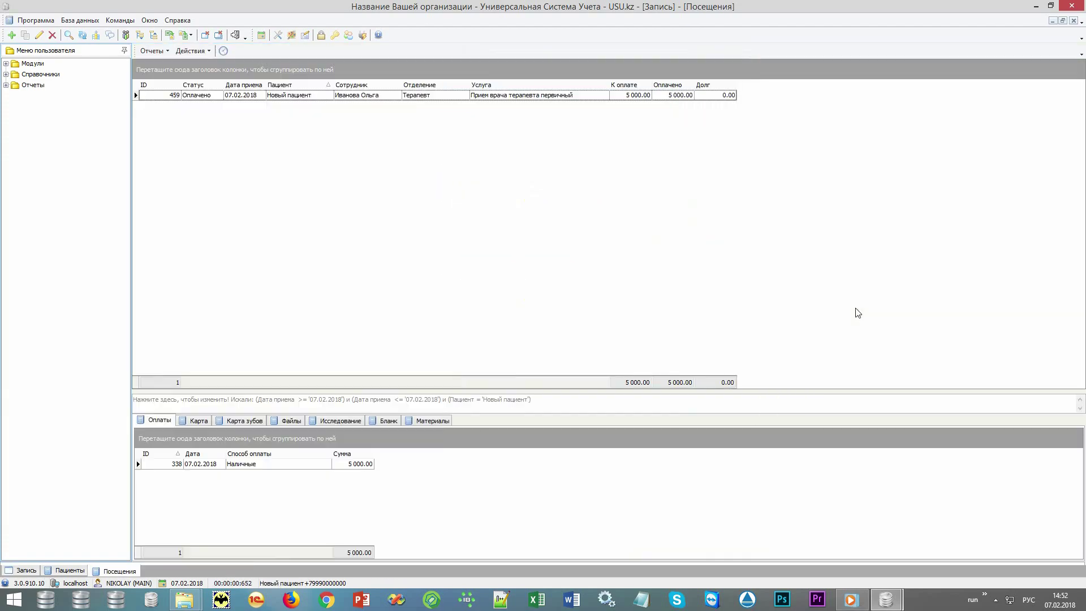
# Add a medical card record for the visit and fill its complaints with the templates одышка, озноб and повышение температуры тела.
pyautogui.click(207, 422)
pyautogui.rightClick(271, 493)
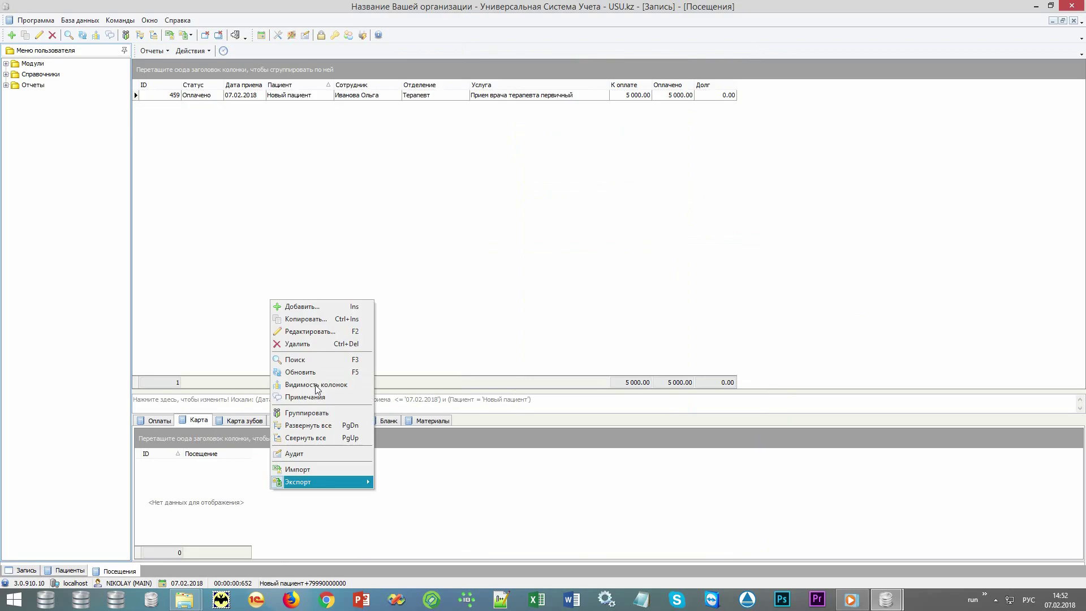
pyautogui.click(322, 309)
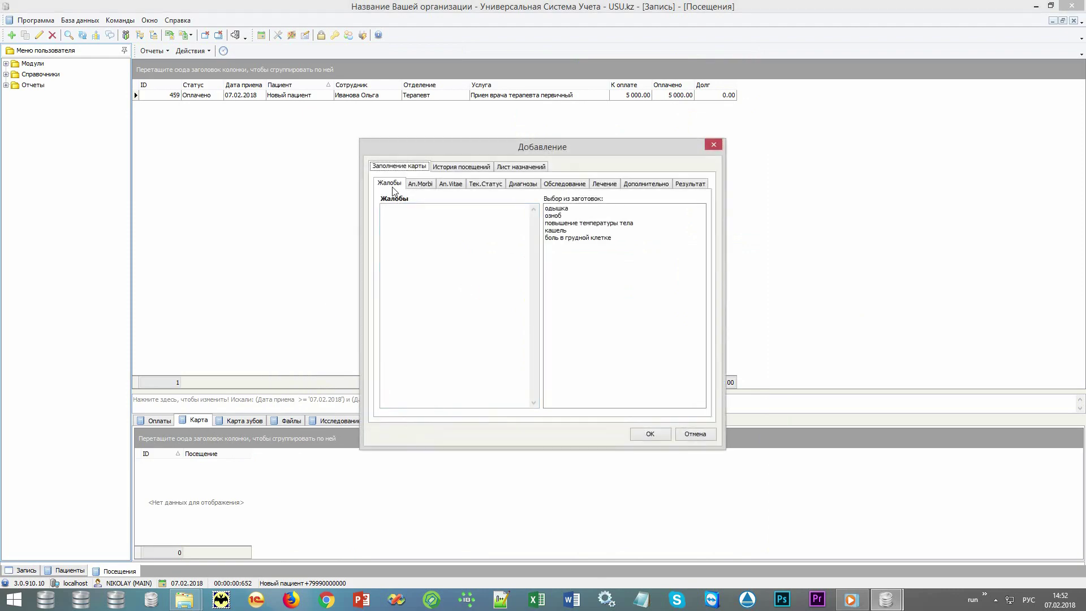
pyautogui.doubleClick(577, 210)
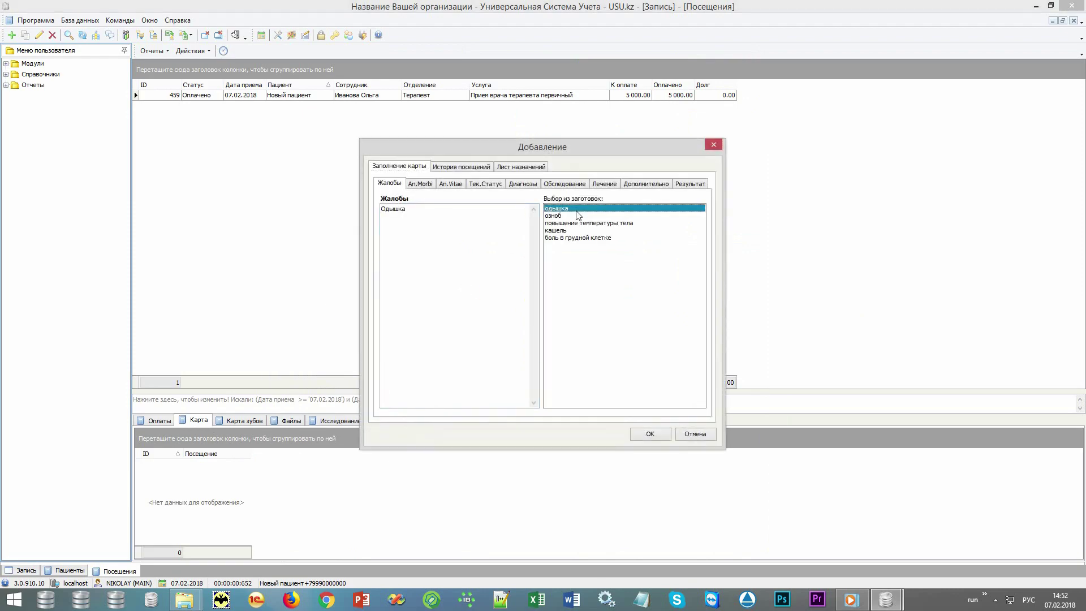
pyautogui.doubleClick(577, 214)
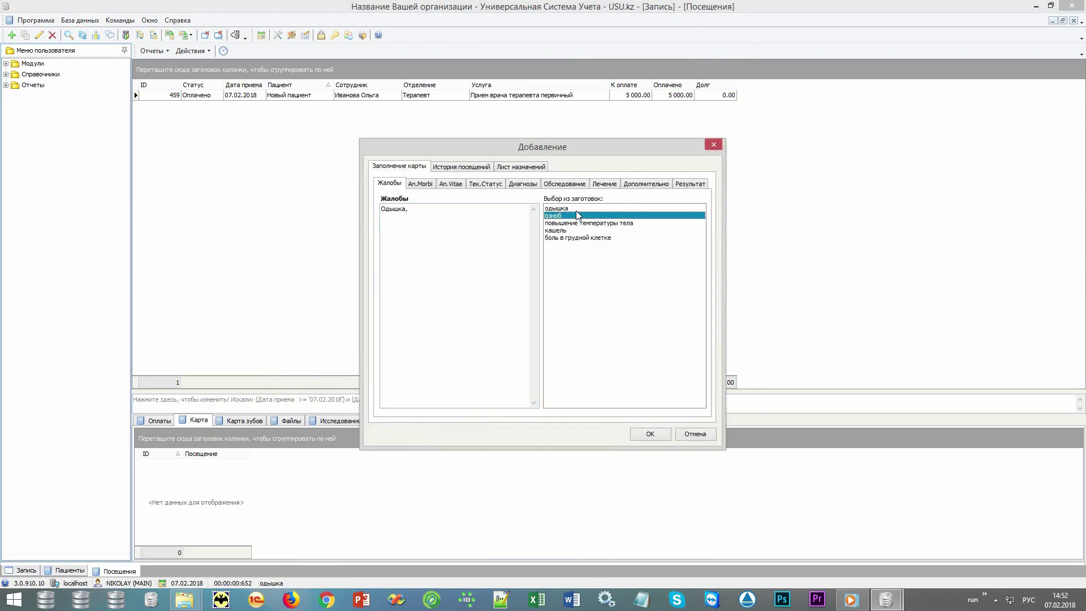
pyautogui.press('Down')
pyautogui.press('Return')
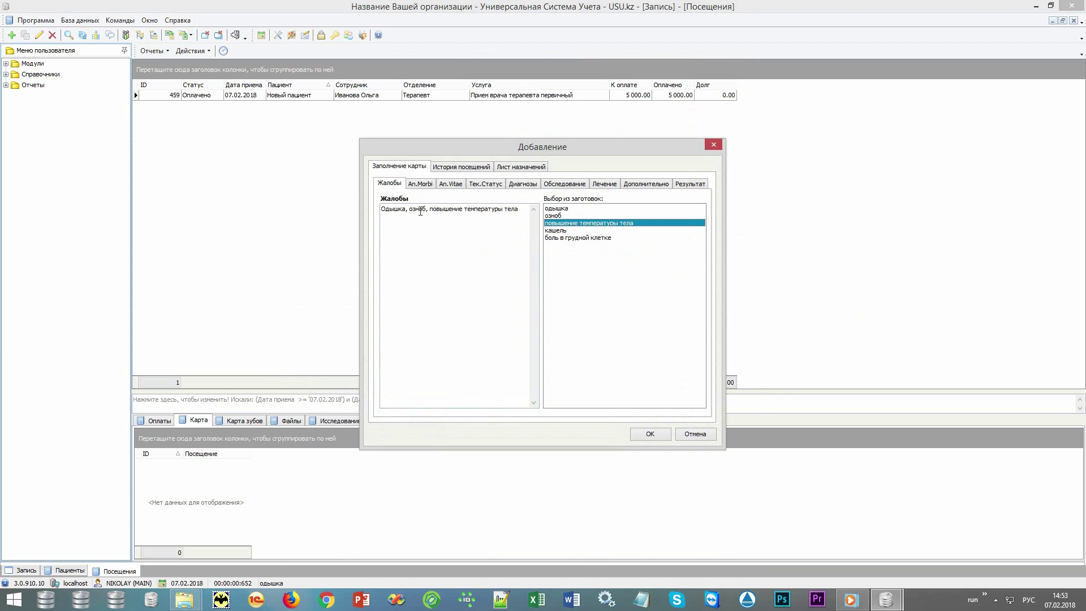
# Fill An.Morbi with the first template and 2 дня, and An.Vitae with семейный анамнез не отягощен.
pyautogui.click(418, 184)
pyautogui.doubleClick(557, 209)
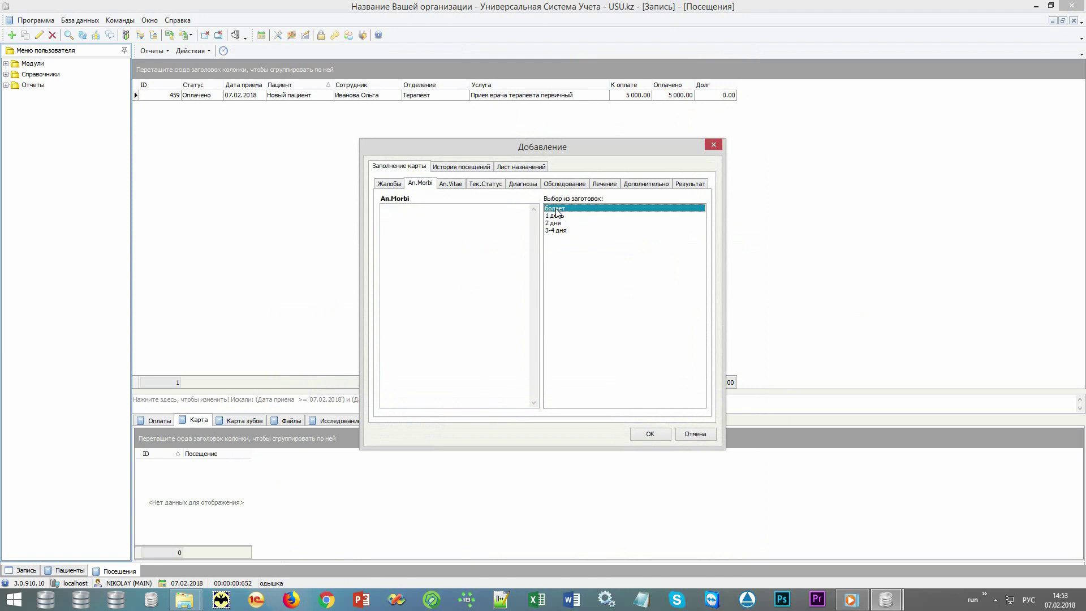
pyautogui.doubleClick(560, 223)
pyautogui.click(458, 185)
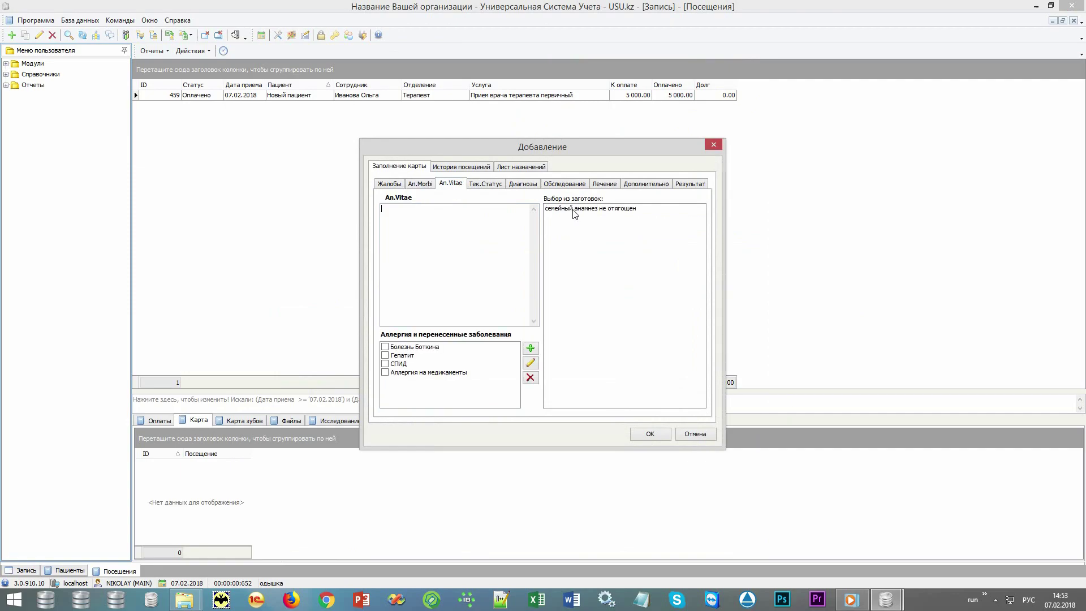
pyautogui.doubleClick(576, 208)
pyautogui.click(390, 350)
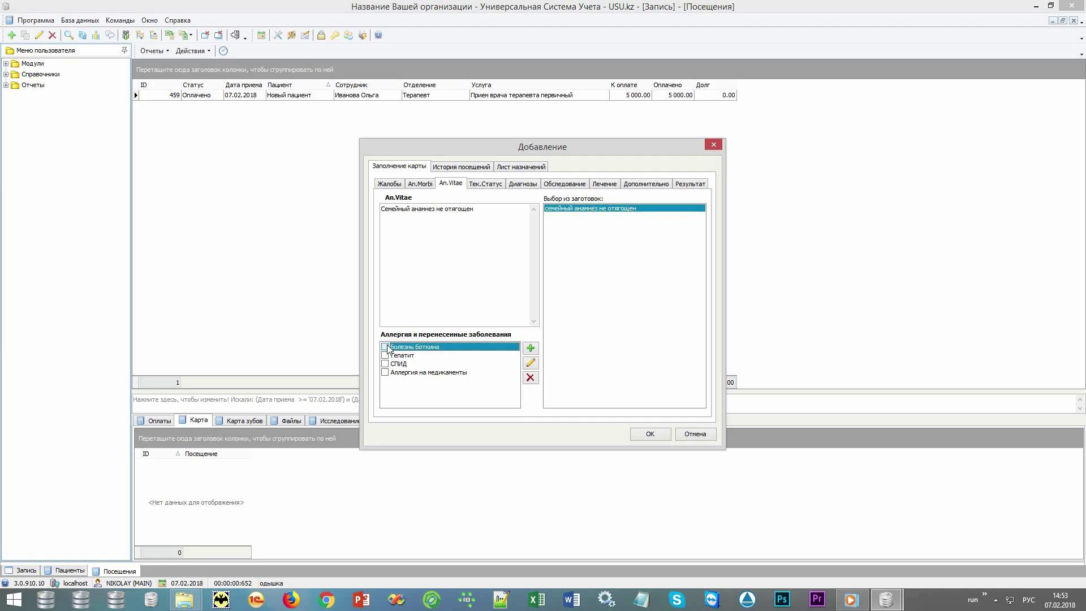
# Describe the patient's current status with the templates общее состояние and удовлетворительное.
pyautogui.click(482, 185)
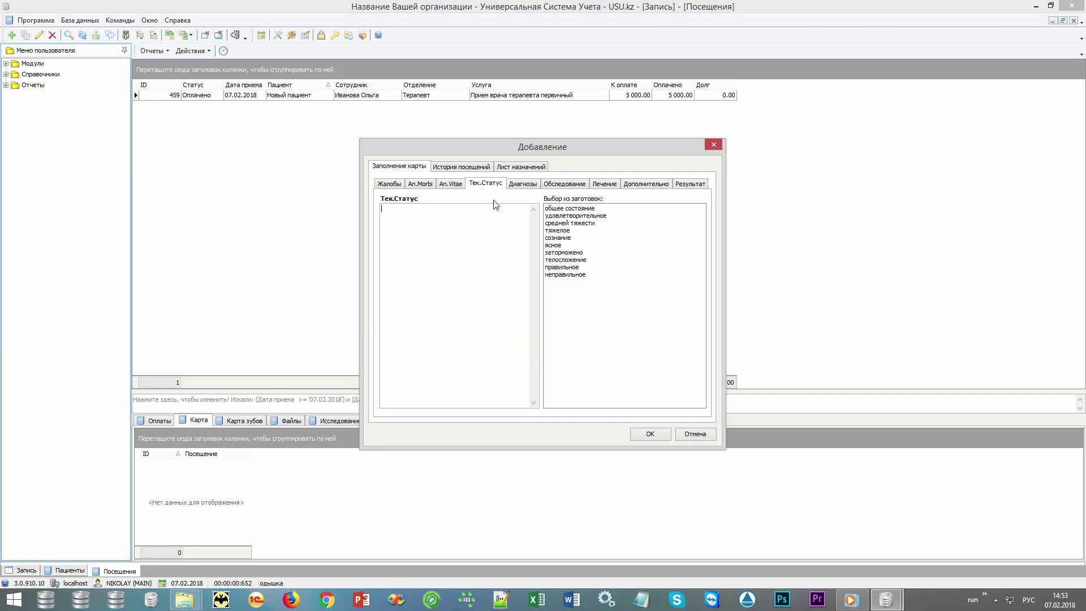
pyautogui.doubleClick(572, 208)
pyautogui.doubleClick(570, 216)
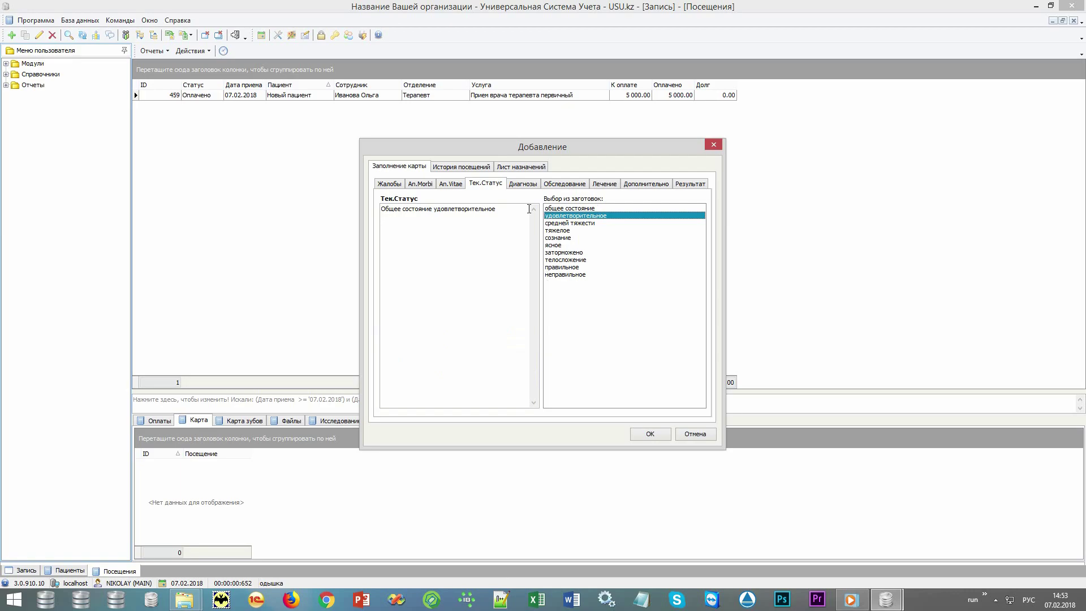
# Search the diagnoses for O00, choose O00 - Внематочная [эктопическая] беременность, mark it as Заключительный and save it.
pyautogui.click(532, 185)
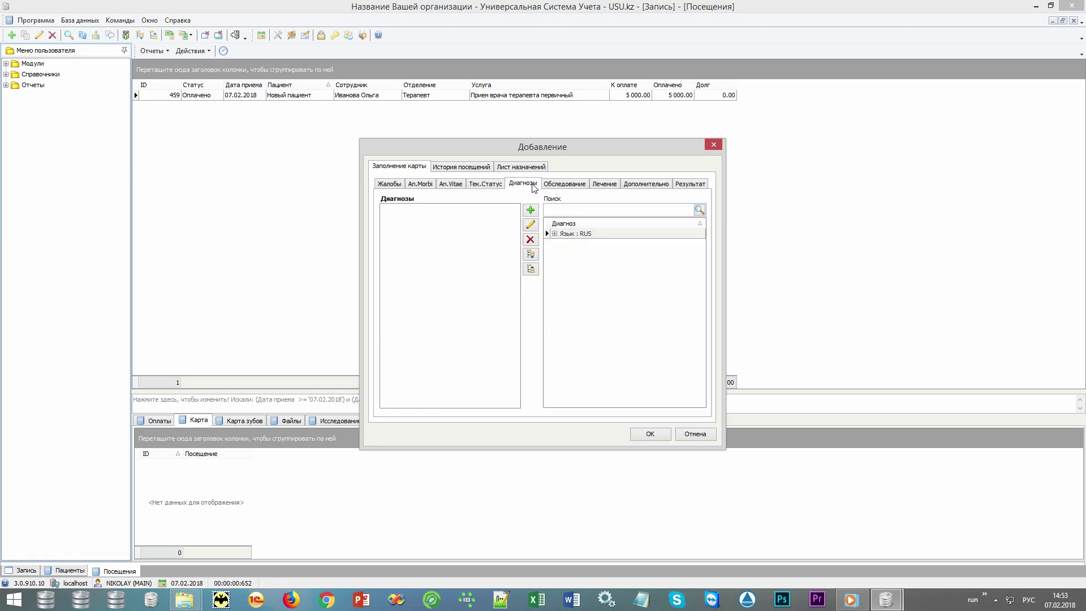
pyautogui.click(588, 210)
pyautogui.hotkey('alt', 'shift')
pyautogui.write('O00')
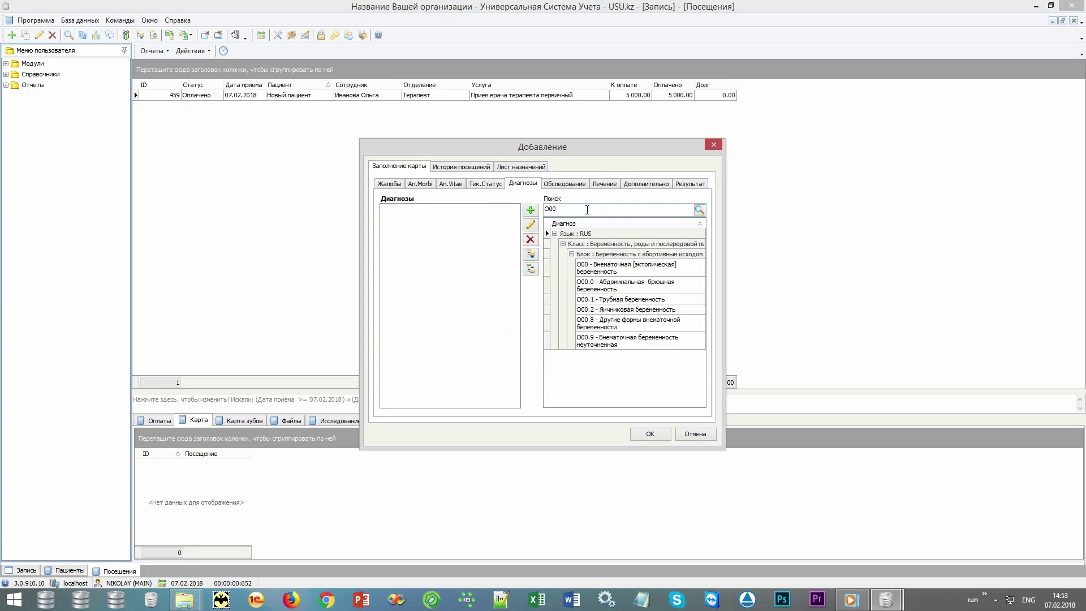
pyautogui.doubleClick(686, 273)
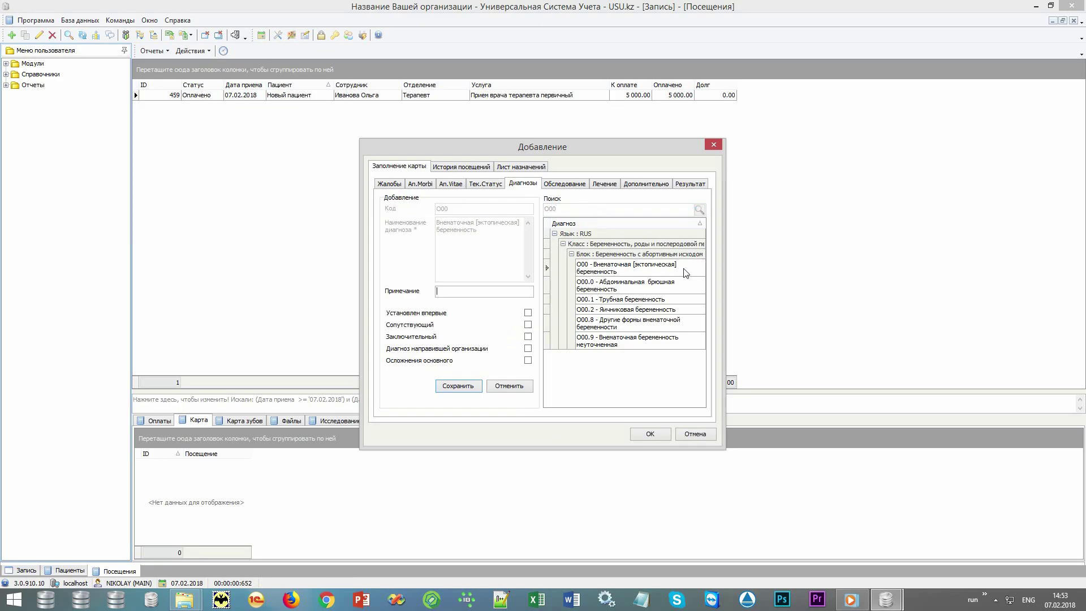
pyautogui.click(445, 339)
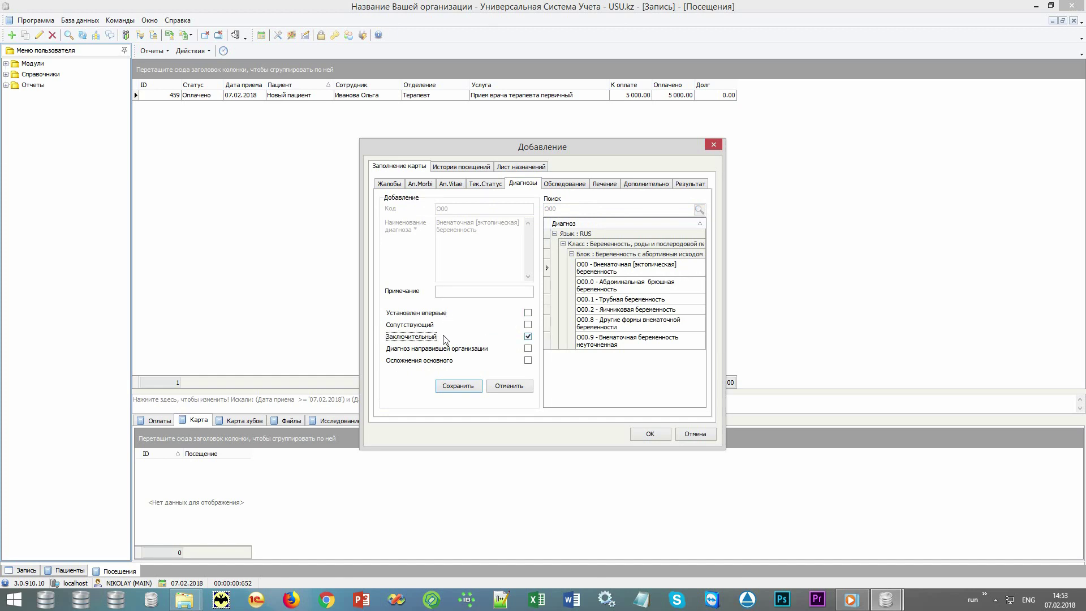
pyautogui.click(459, 387)
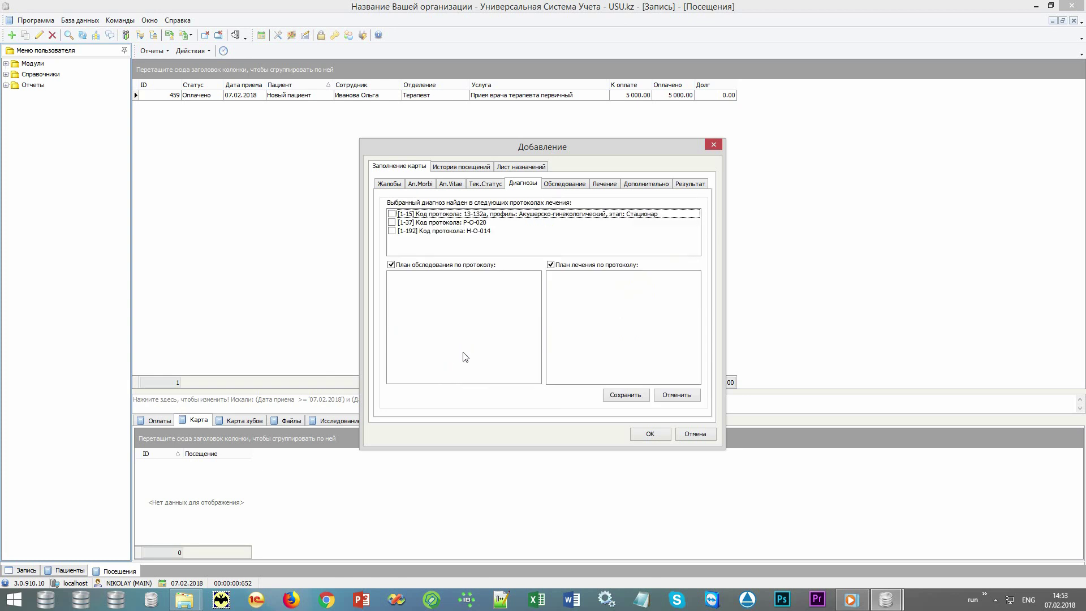
# Compare treatment protocols P-O-020 and 13-132а, and apply 13-132а with its examination and treatment plans to the diagnosis.
pyautogui.click(443, 222)
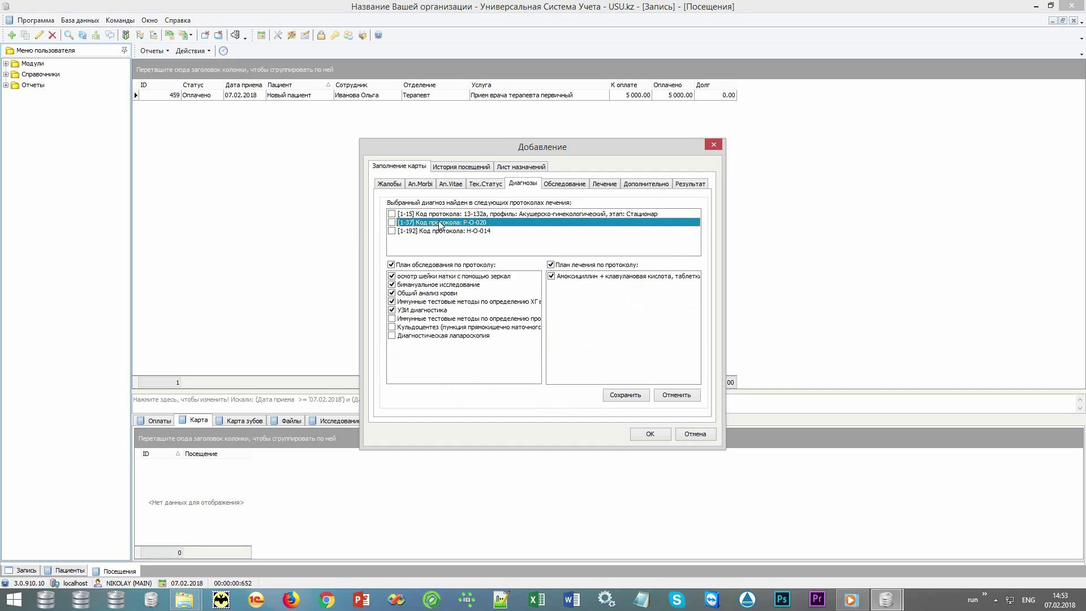
pyautogui.click(444, 216)
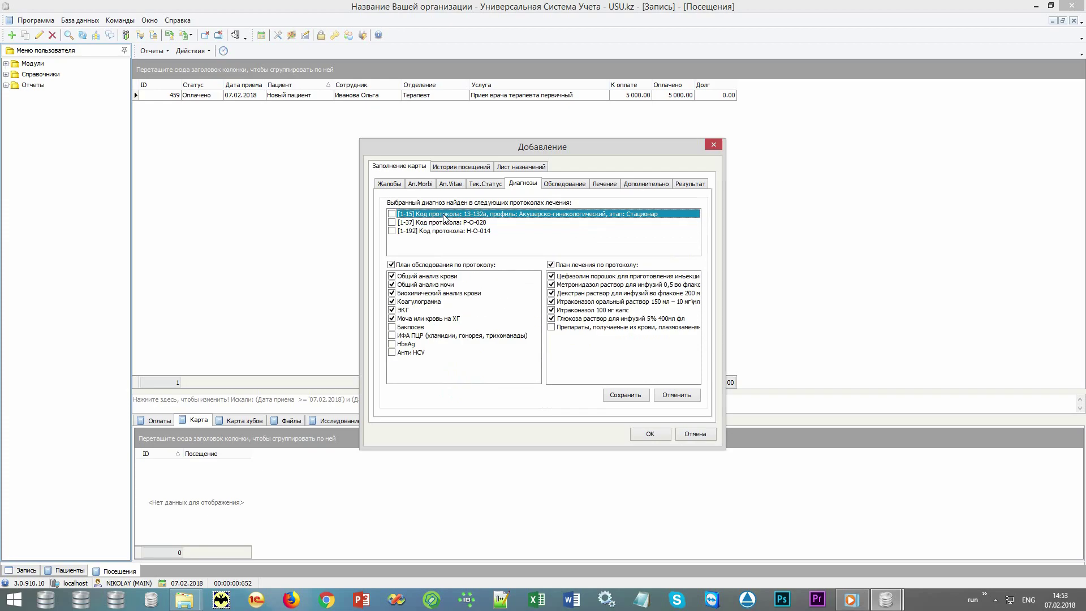
pyautogui.click(392, 215)
pyautogui.click(626, 396)
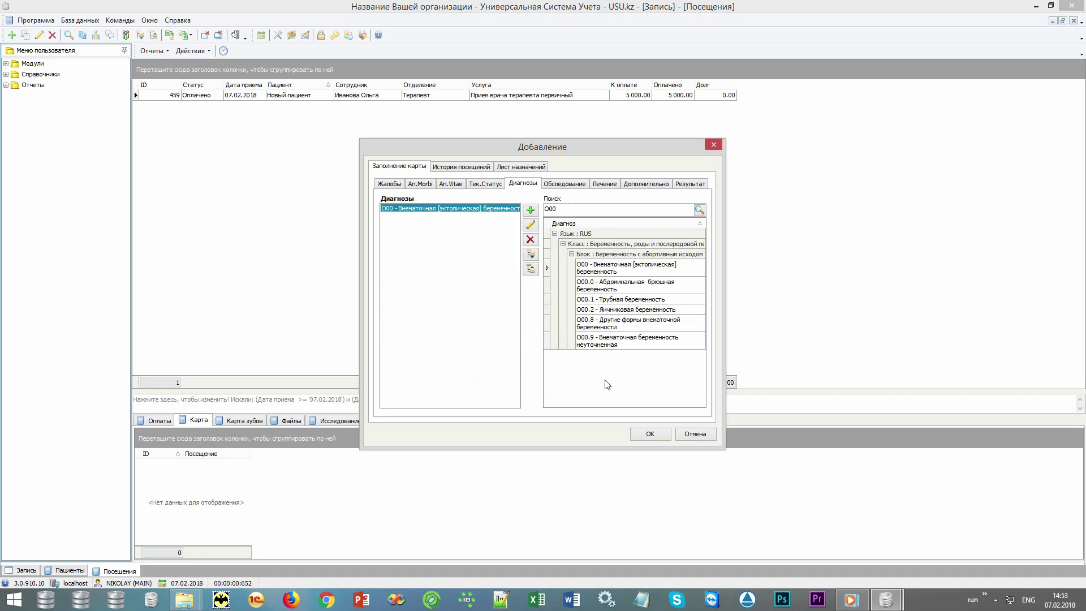
# Mark Бакпосев and ИФА ПЦР as assigned in the examination plan and add УЗИ печени for diagnosis O00.
pyautogui.click(566, 185)
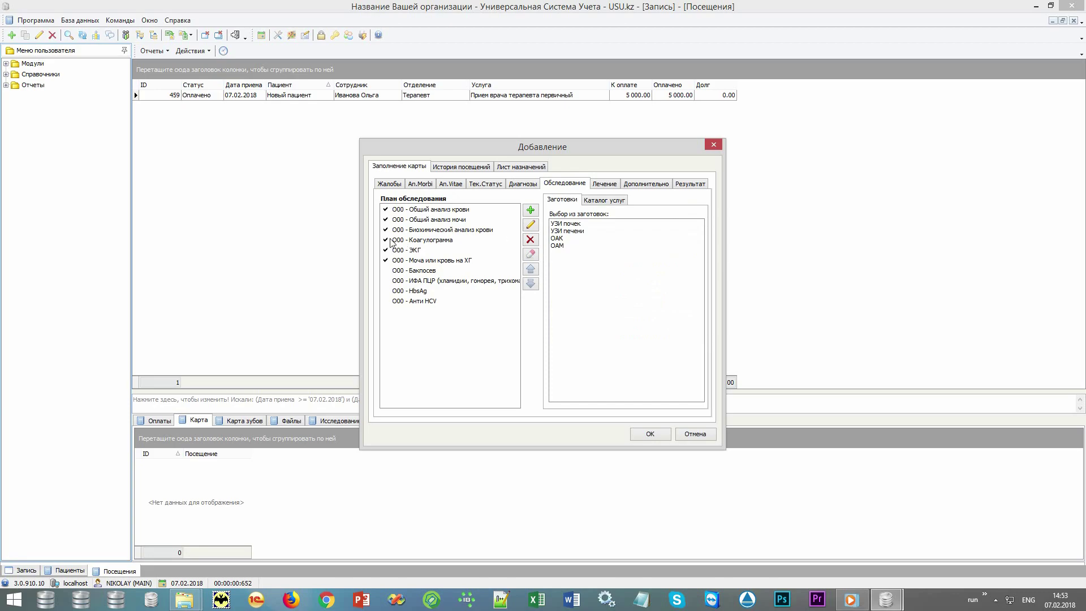
pyautogui.click(417, 272)
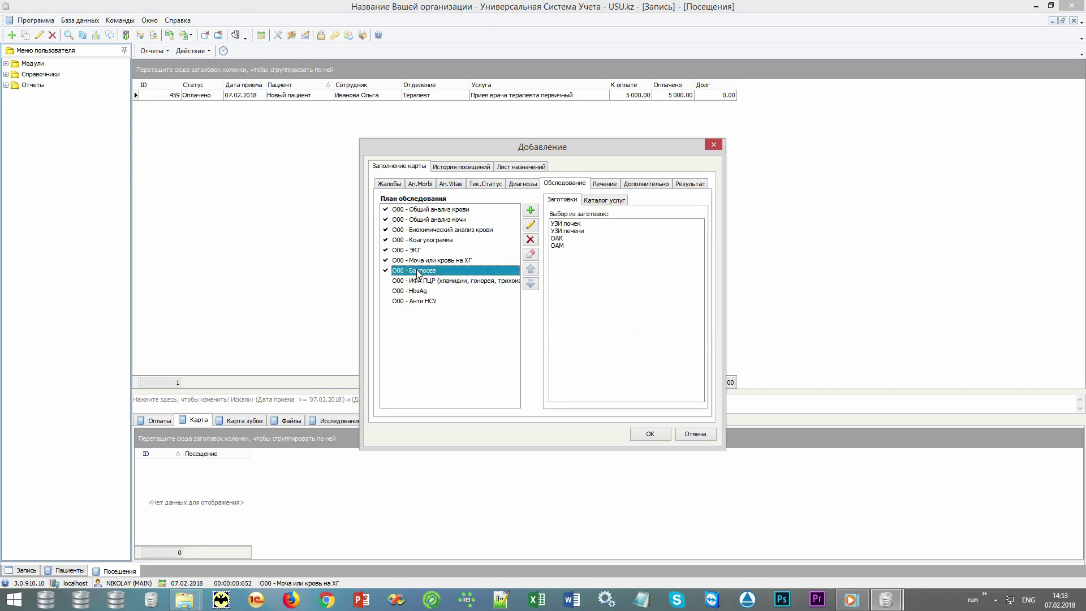
pyautogui.click(421, 281)
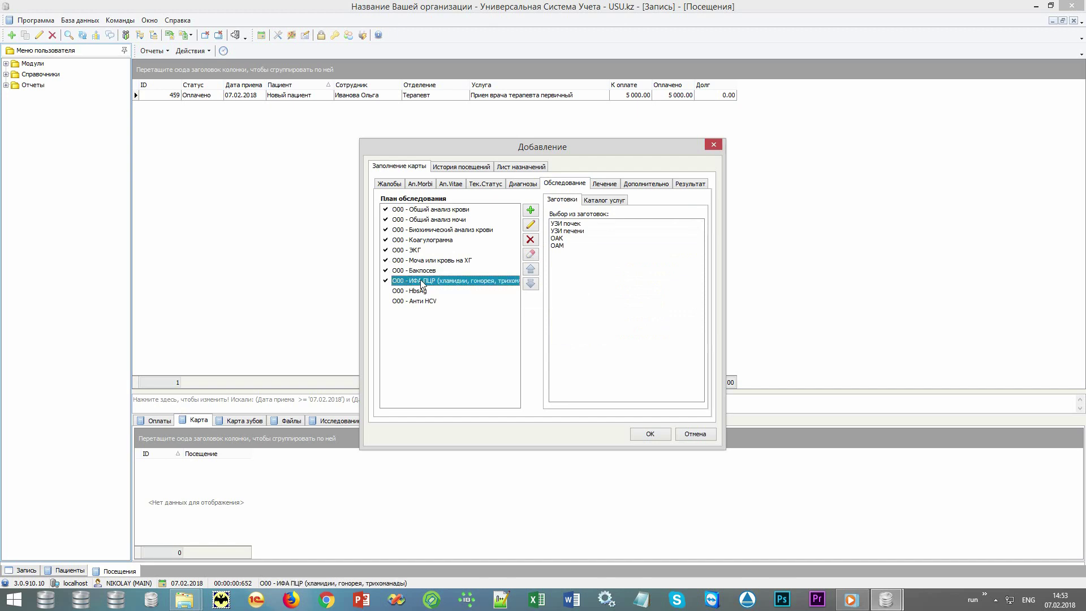
pyautogui.click(576, 232)
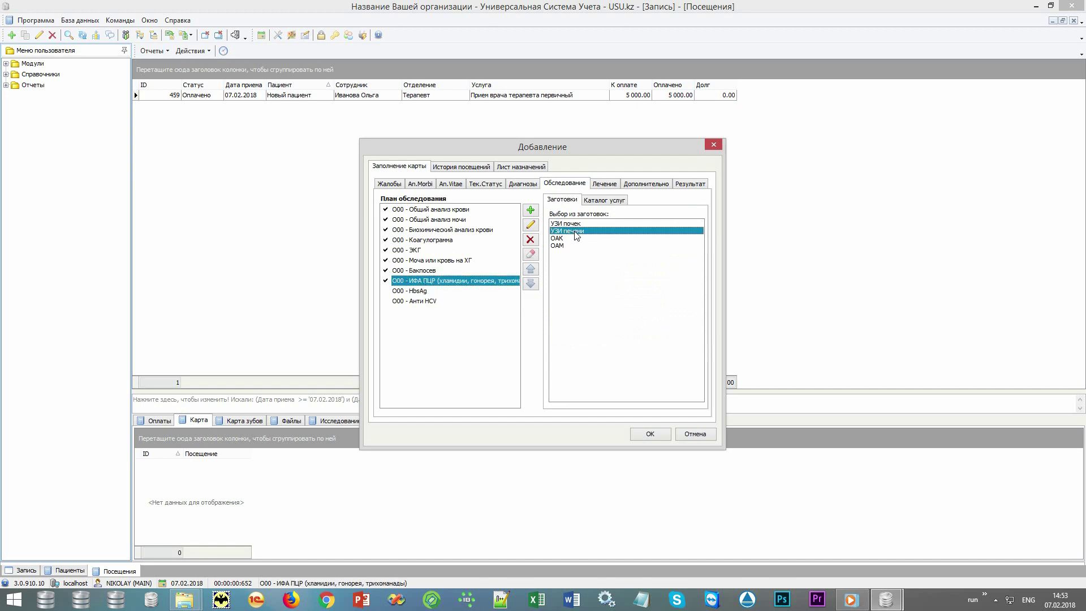
pyautogui.doubleClick(576, 231)
pyautogui.click(485, 233)
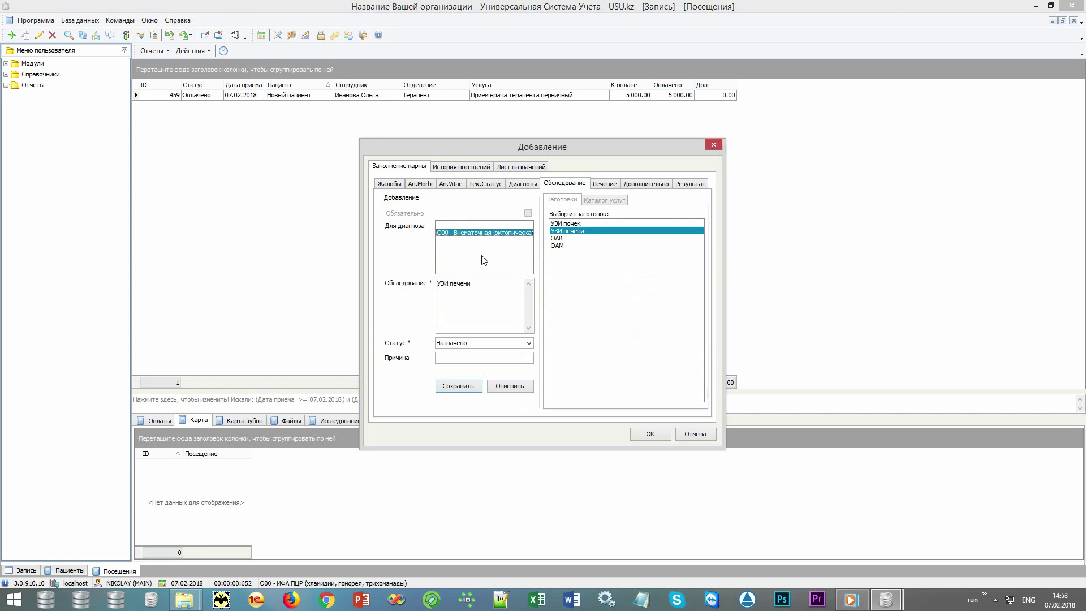
pyautogui.click(467, 388)
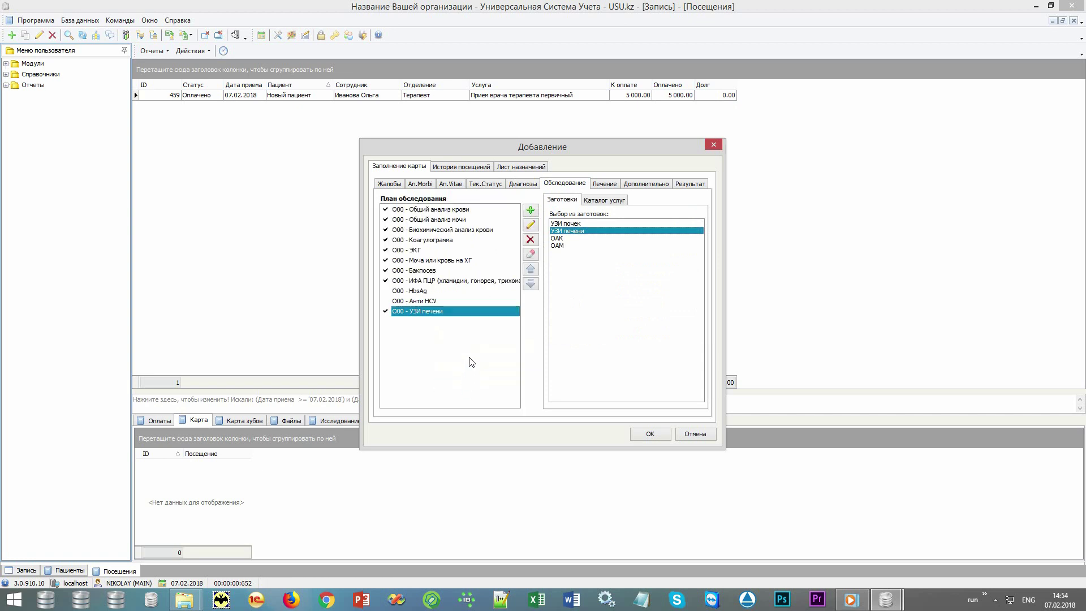
# Set the Биохимический анализ крови examination to status Не назначено with the reason Обоснование and save it.
pyautogui.doubleClick(436, 230)
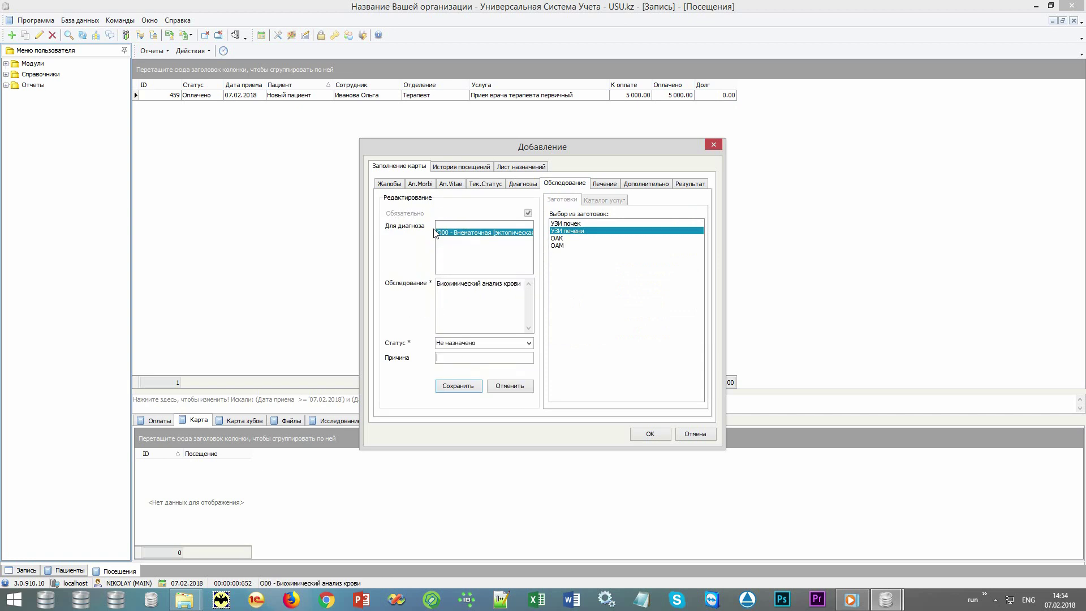
pyautogui.click(528, 343)
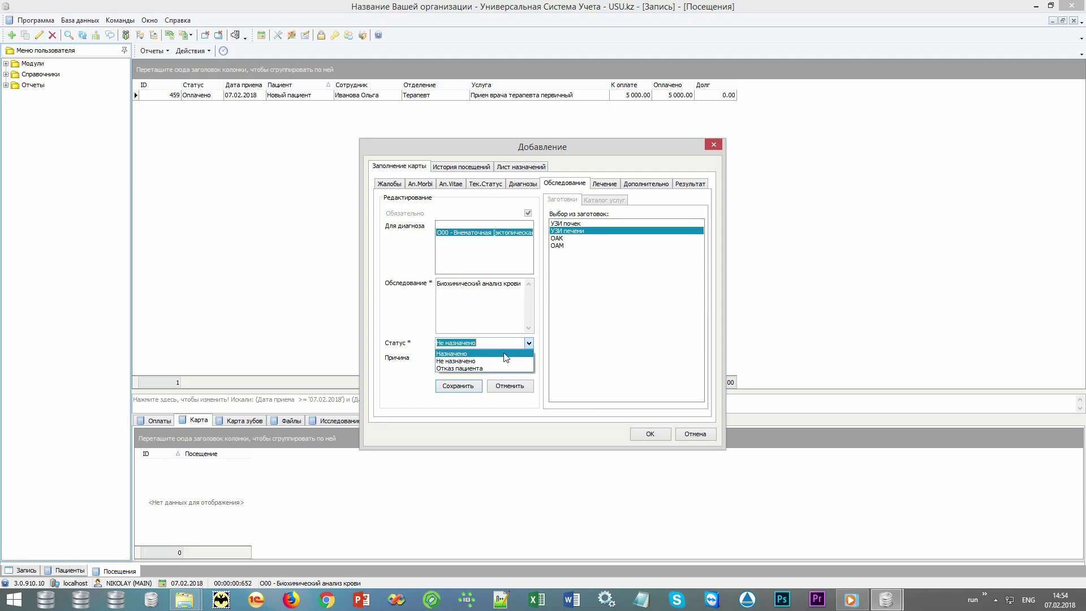
pyautogui.click(490, 362)
pyautogui.click(484, 358)
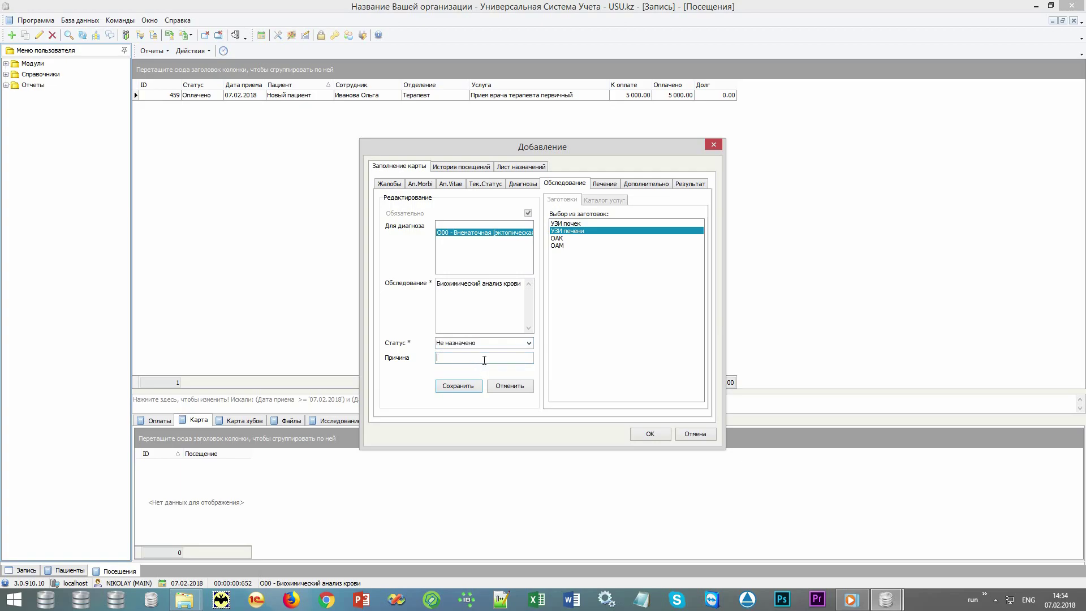
pyautogui.hotkey('alt', 'shift')
pyautogui.write('Обоснование')
pyautogui.click(460, 390)
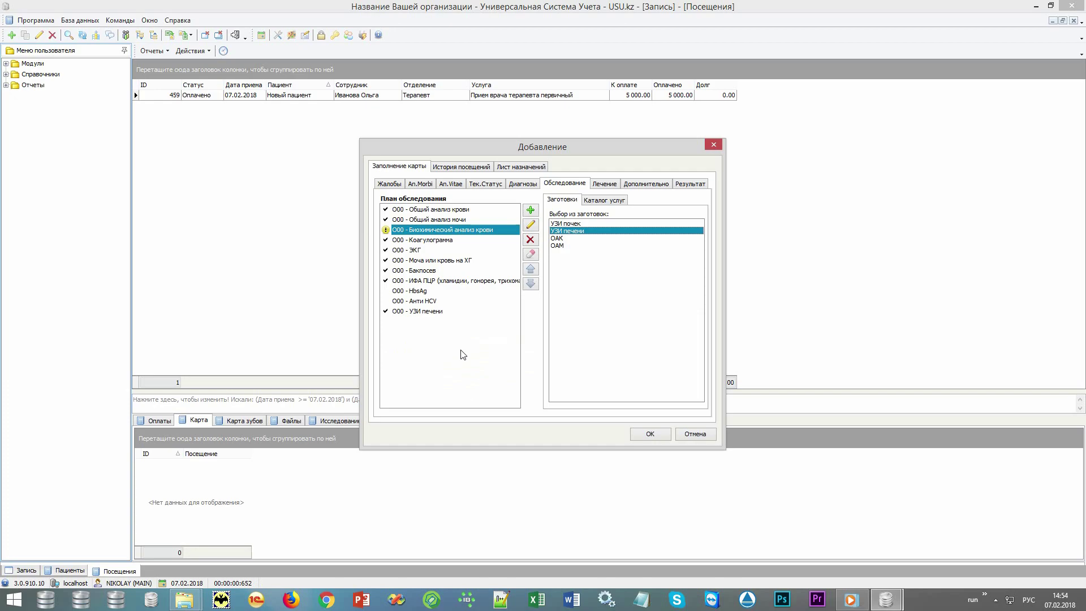
# View the treatment plan taken from the protocol and save the patient's medical card.
pyautogui.click(601, 185)
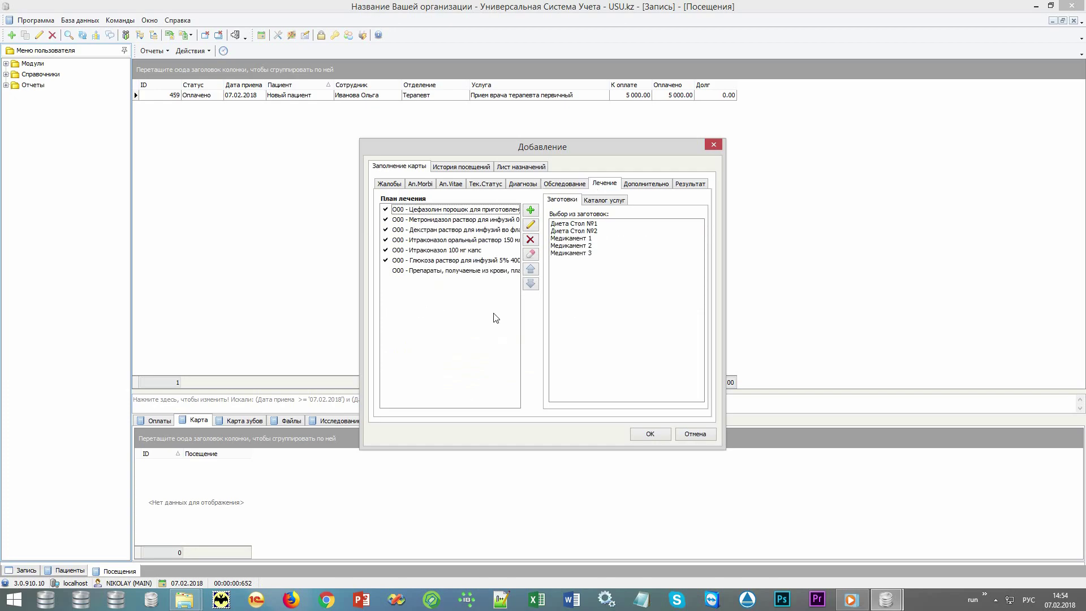
pyautogui.click(650, 434)
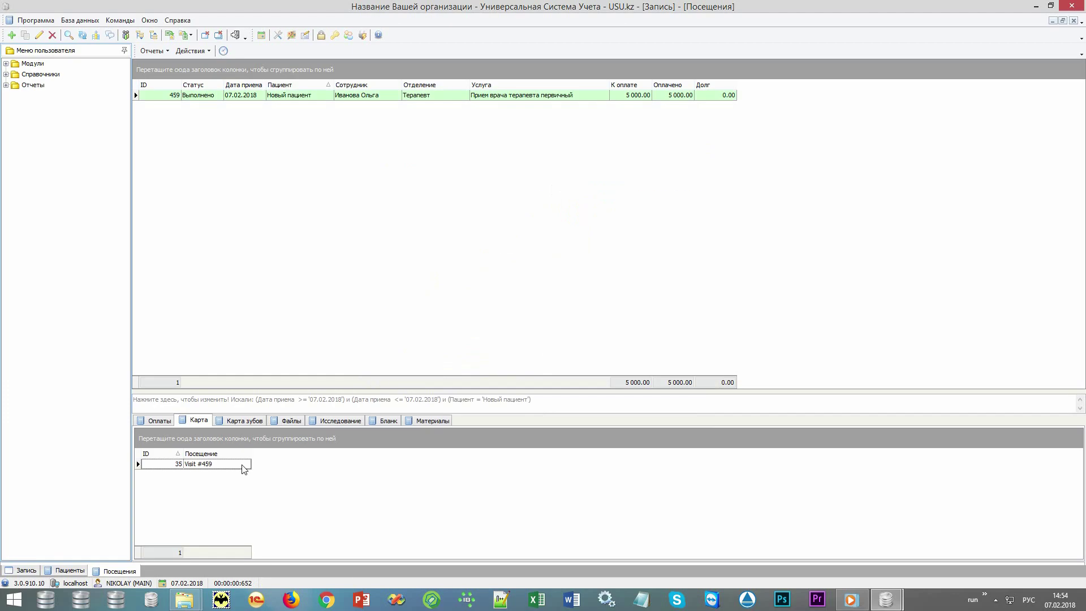
# Generate the Бланк посещения report for the therapist visit, review it from top to end and close it.
pyautogui.click(159, 52)
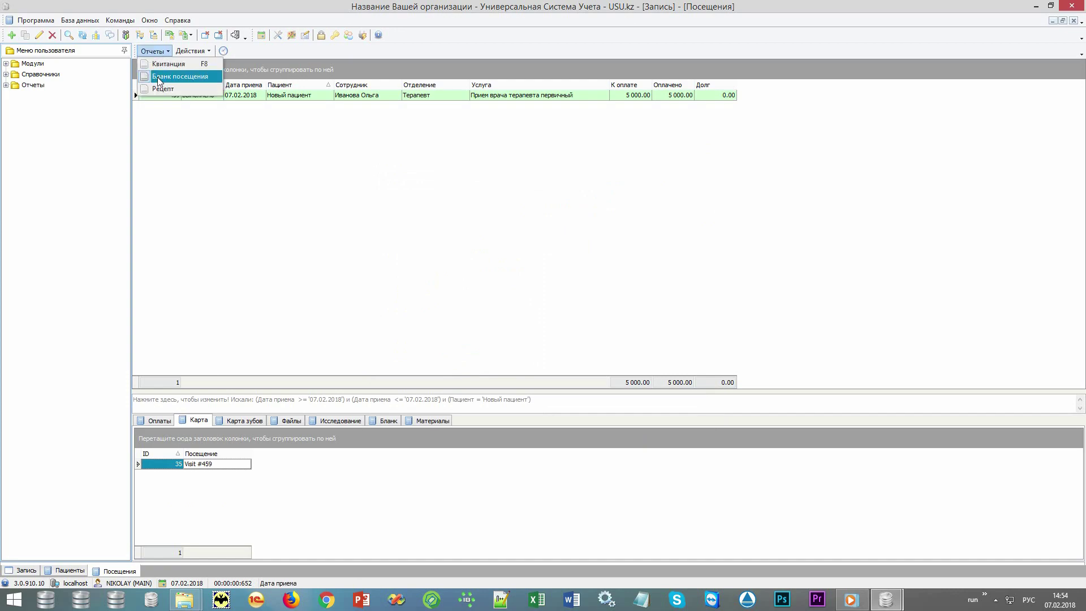
pyautogui.click(195, 76)
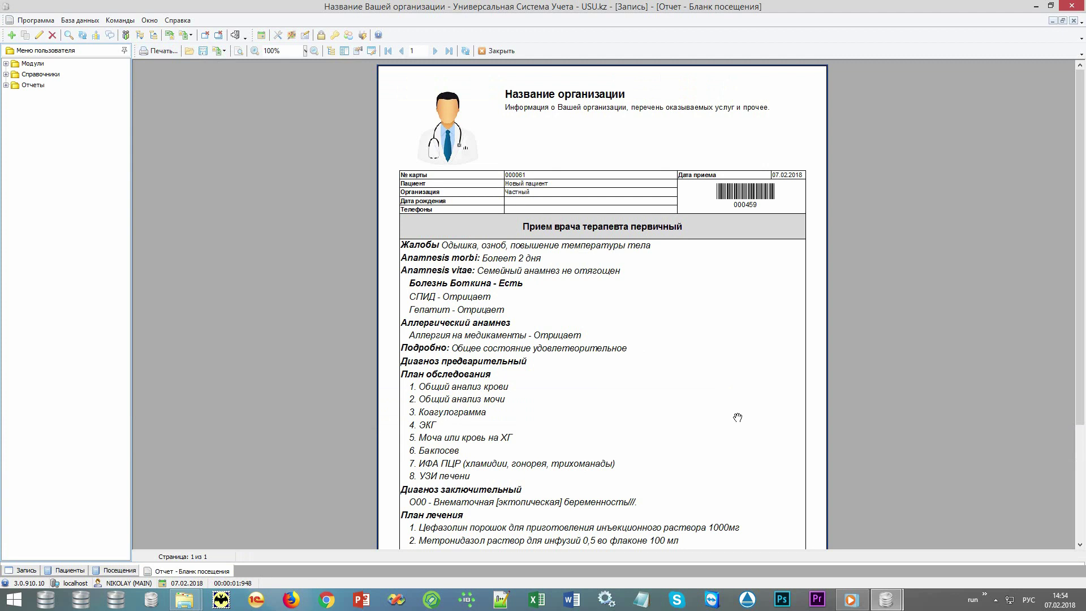
pyautogui.moveTo(730, 449); pyautogui.dragTo(737, 313)
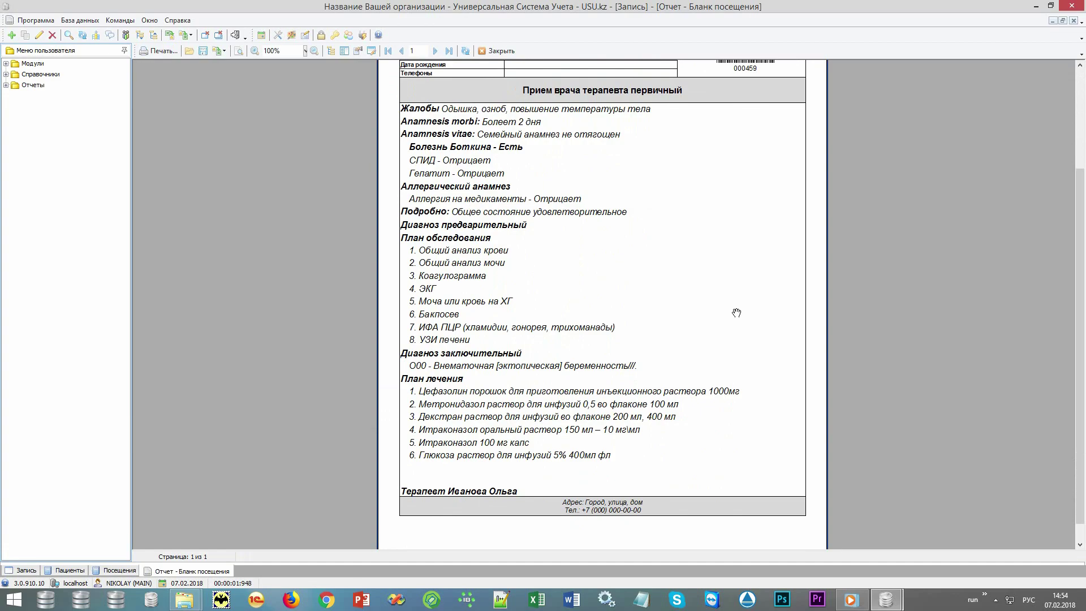
pyautogui.moveTo(700, 162); pyautogui.dragTo(715, 357)
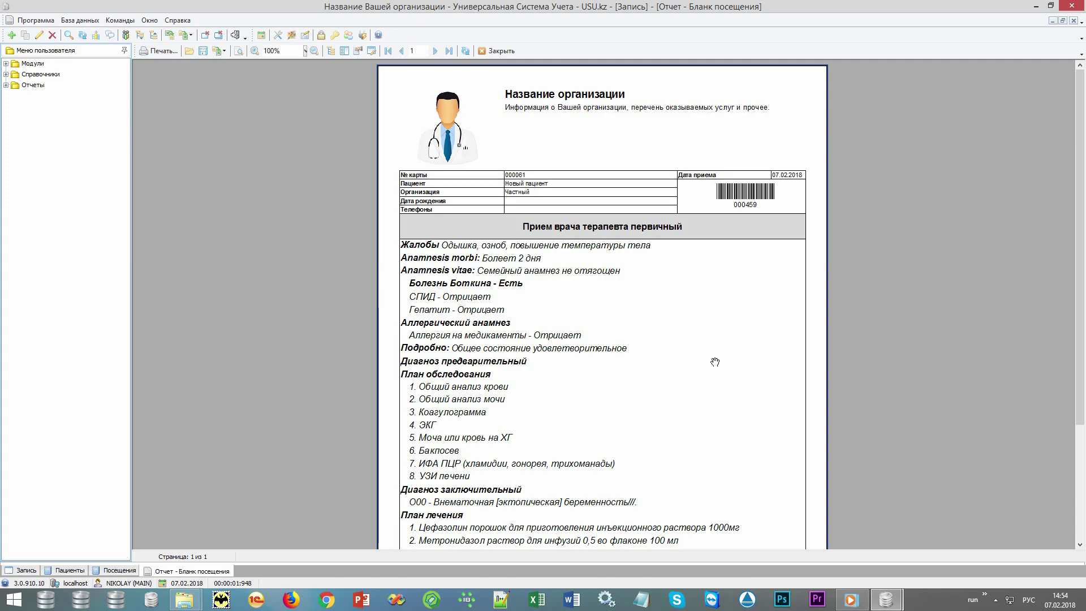
pyautogui.click(500, 51)
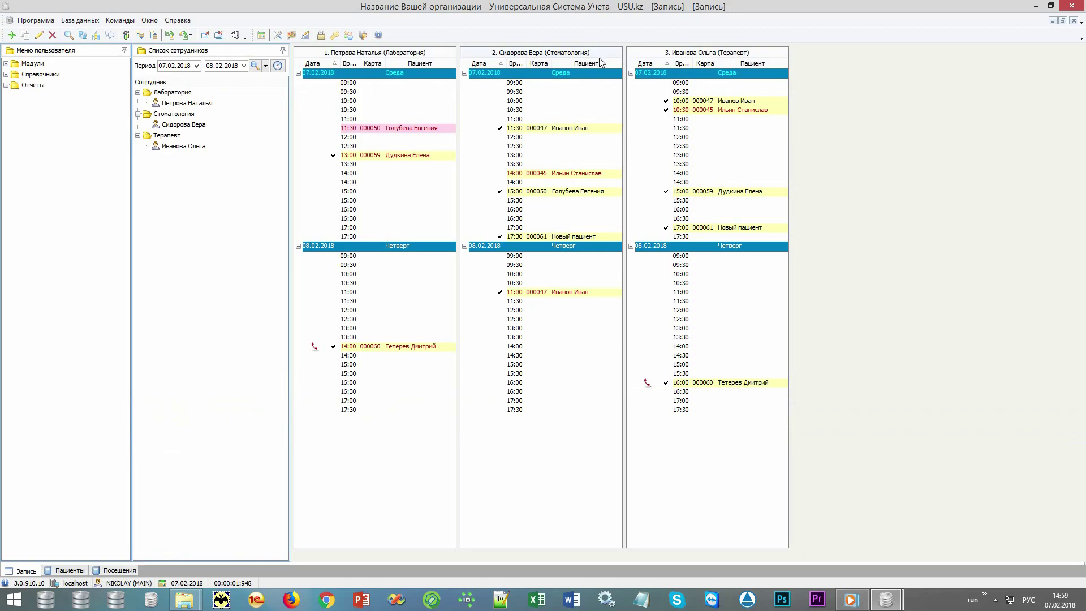
# Open the current history from the patient's 17:30 Стоматология appointment and edit the dental visit's Карта зубов record.
pyautogui.moveTo(578, 240)
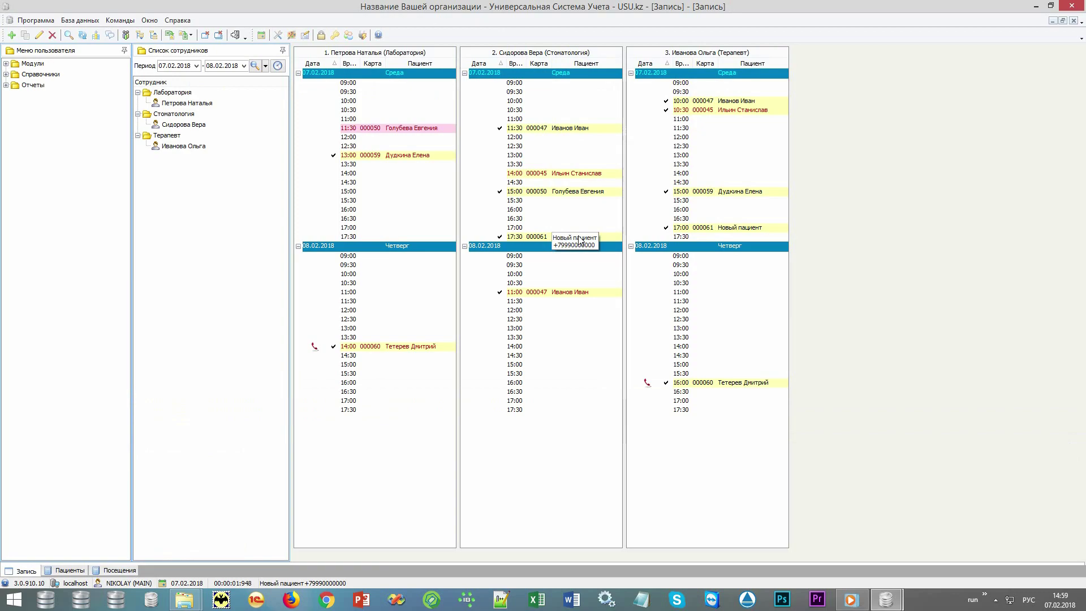
pyautogui.rightClick(581, 240)
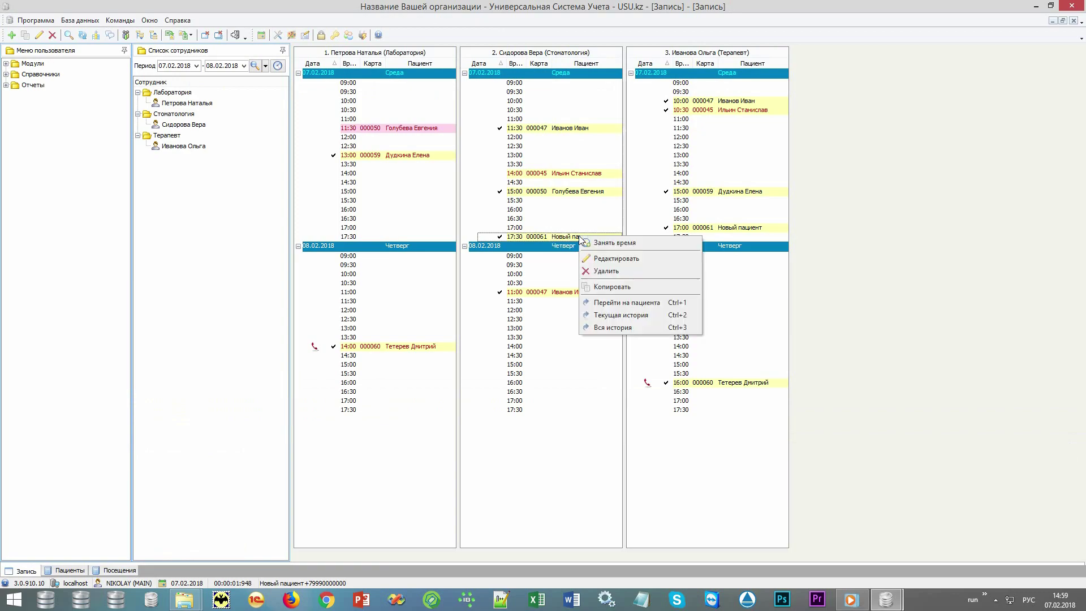
pyautogui.click(608, 314)
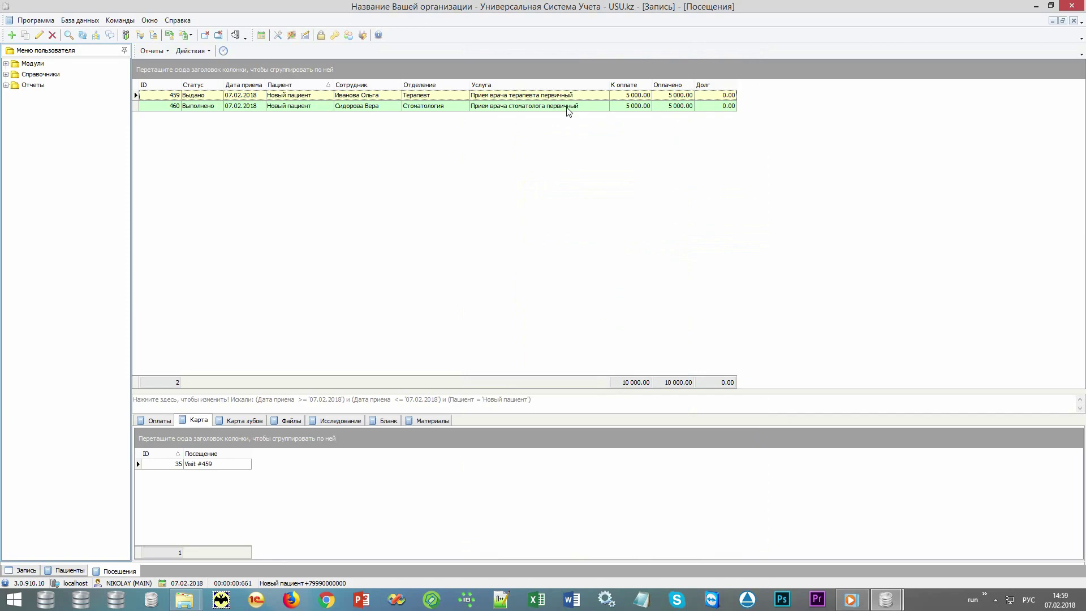
pyautogui.click(568, 110)
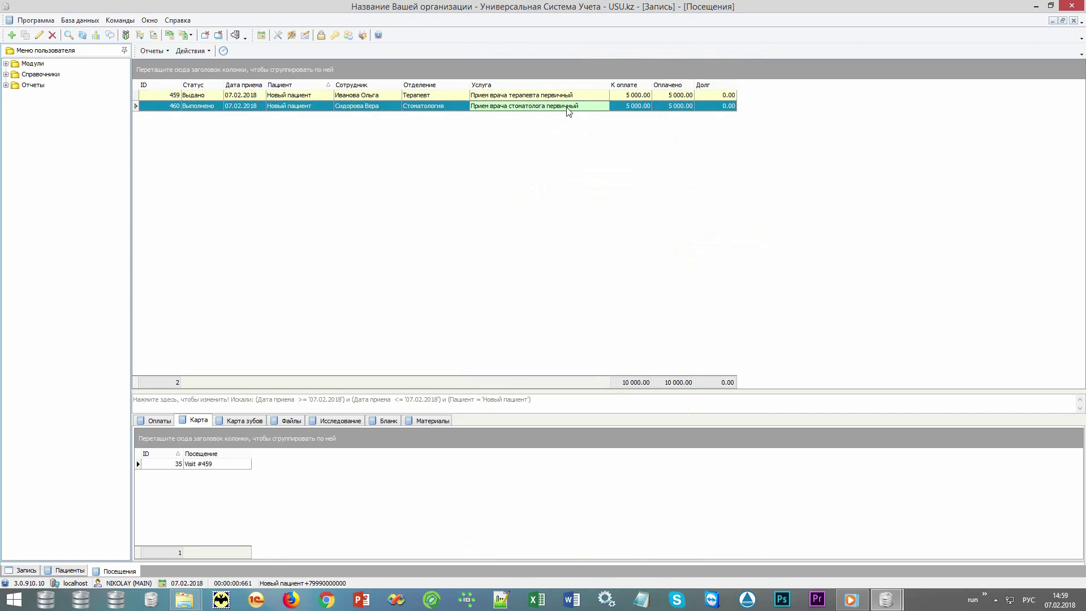
pyautogui.click(246, 421)
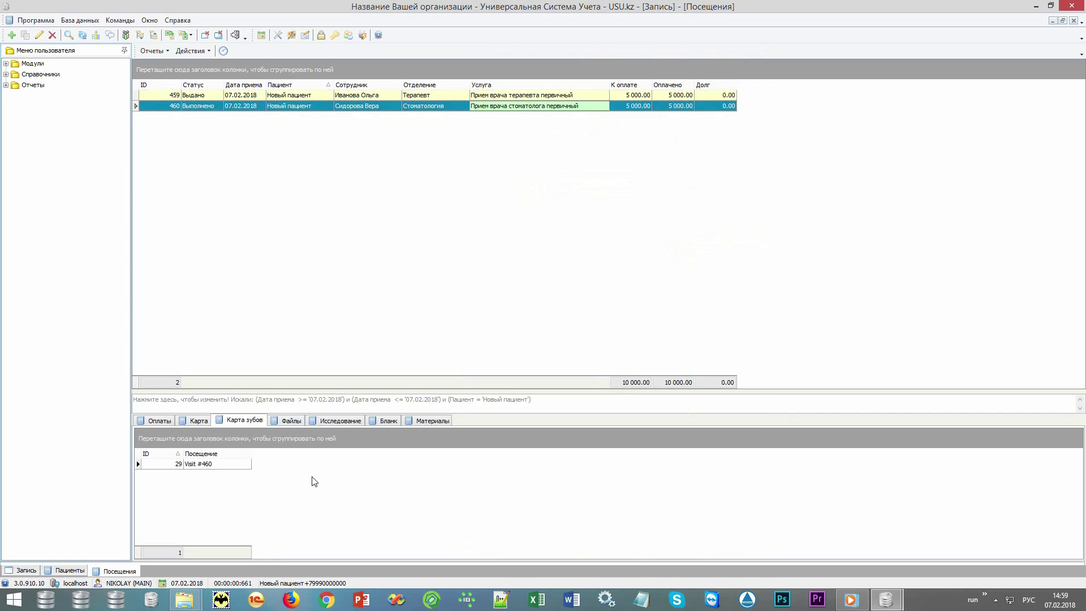
pyautogui.doubleClick(241, 464)
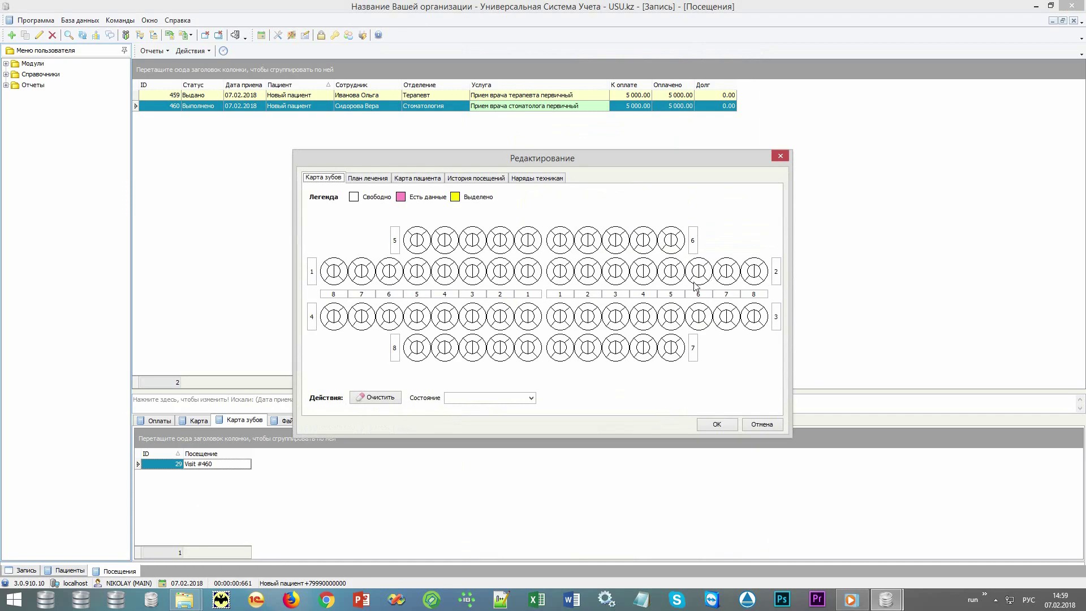
# Mark tooth 6 in quadrant 2 with the condition Кариес and check the treatment plan.
pyautogui.click(700, 279)
pyautogui.click(531, 397)
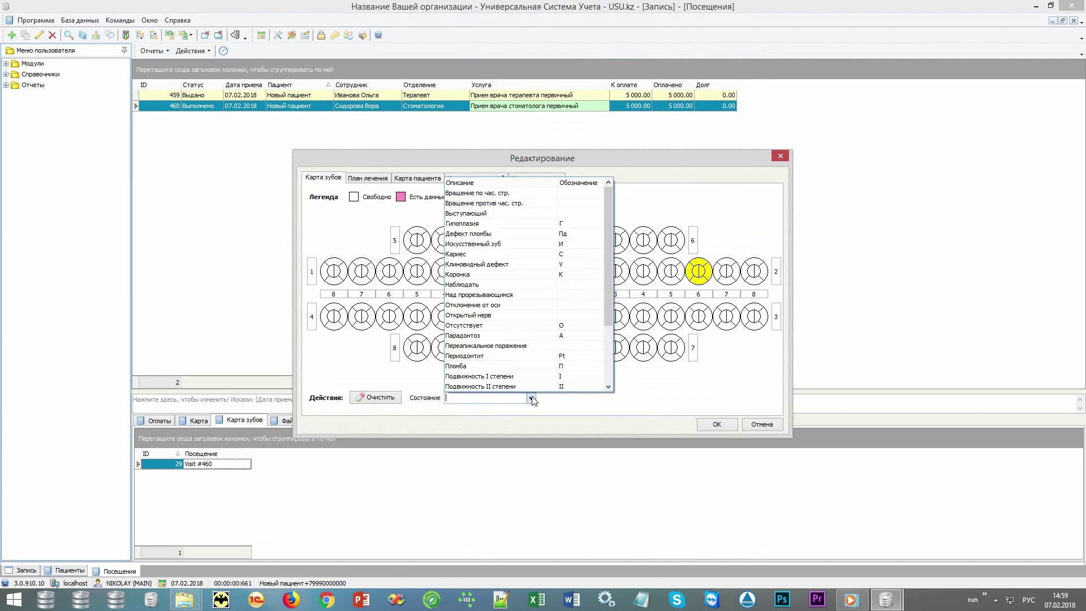
pyautogui.click(564, 254)
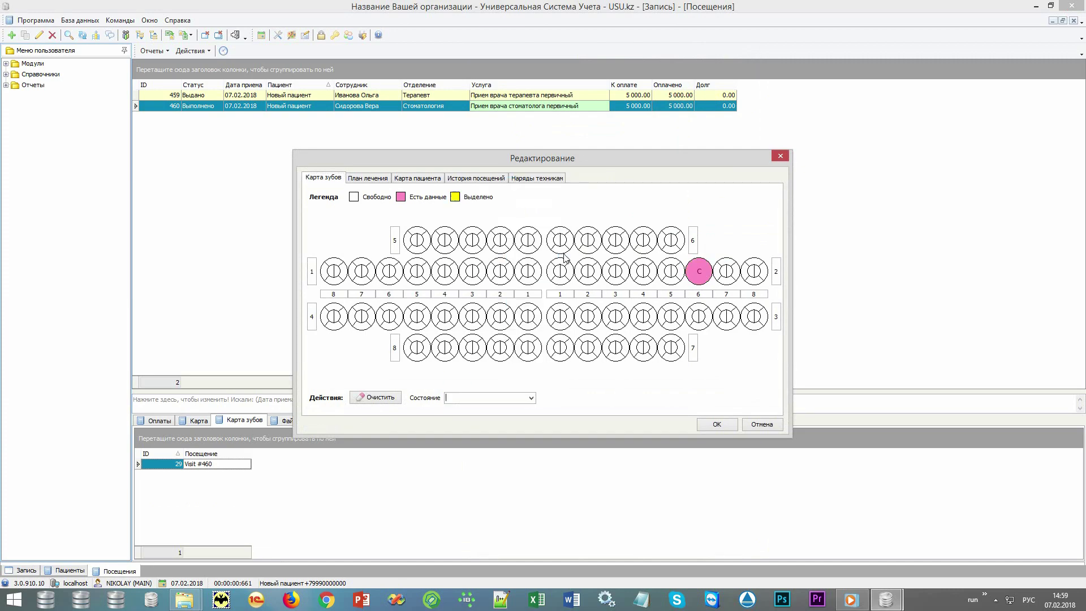
pyautogui.click(374, 179)
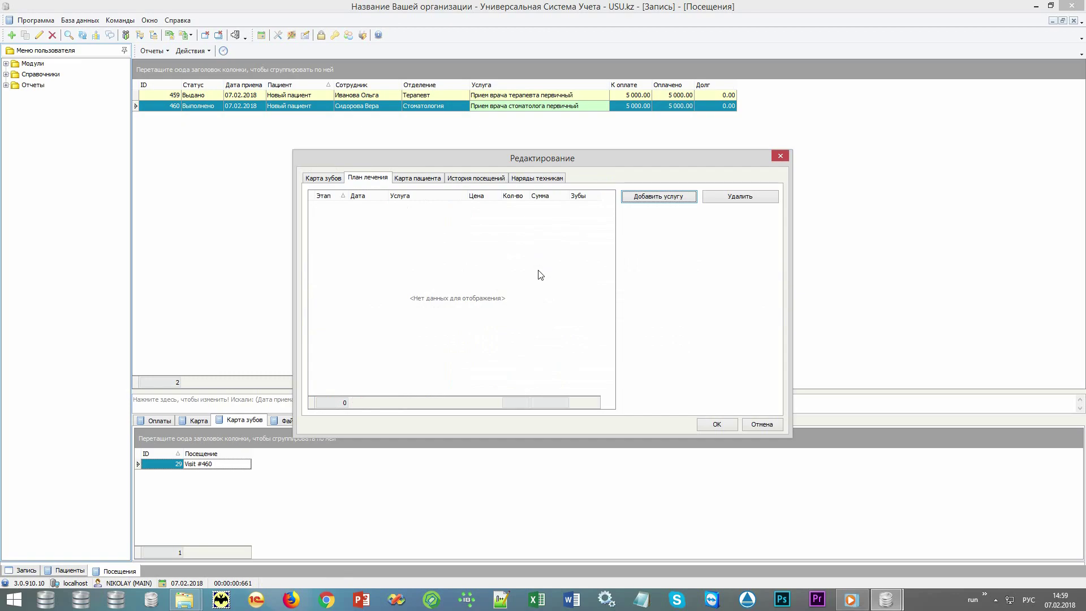
# Enter the diagnosis Поверхностный кариес for tooth 26 in the dental patient card.
pyautogui.click(427, 181)
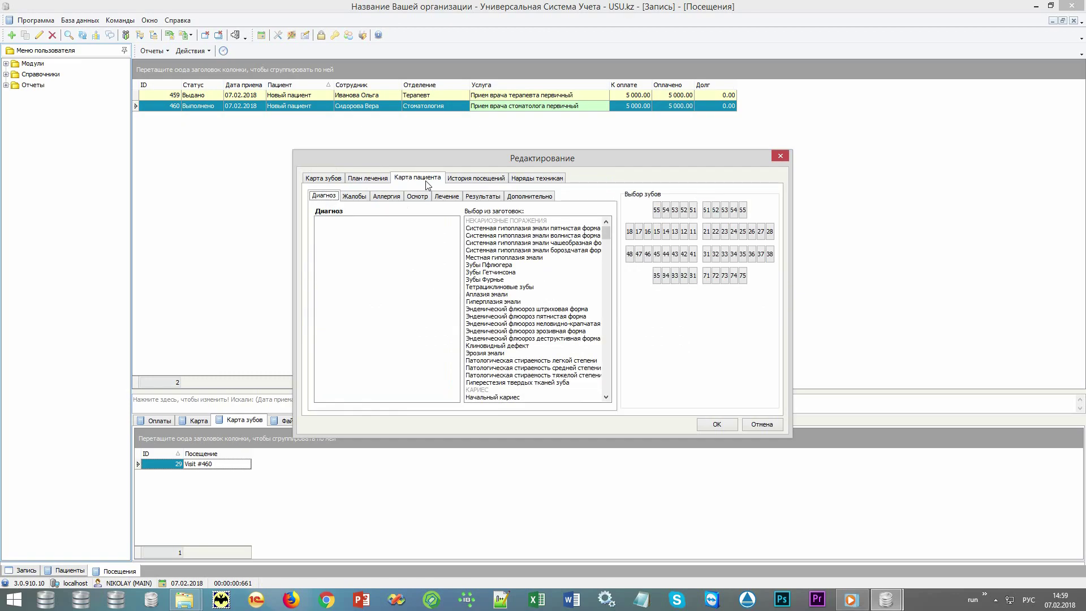
pyautogui.moveTo(606, 232); pyautogui.dragTo(606, 241)
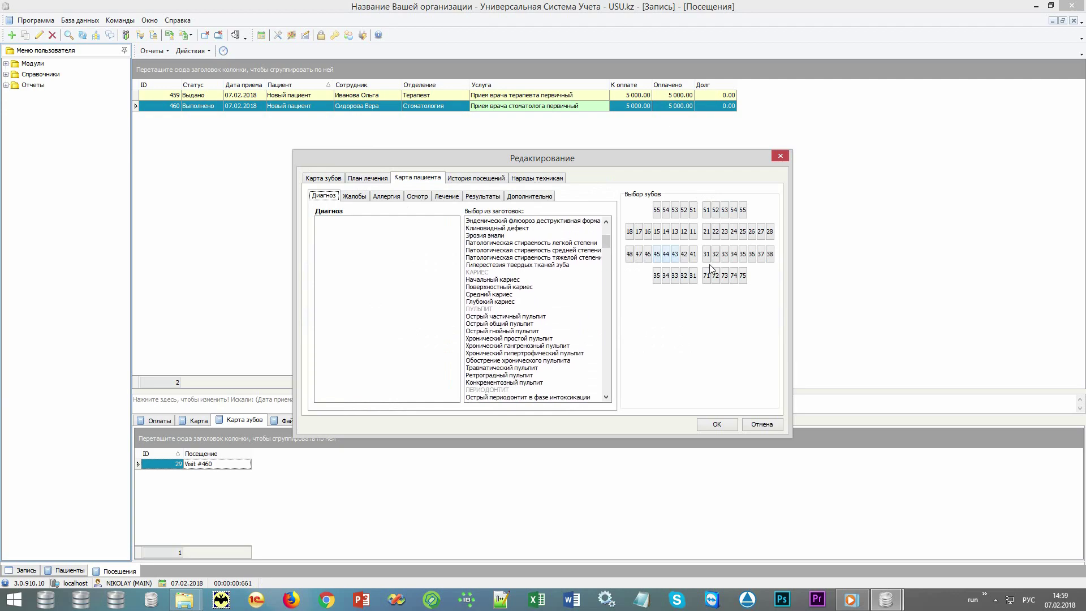
pyautogui.click(752, 232)
pyautogui.doubleClick(501, 287)
# Record complaints for tooth 26: кратковременные боли от химических раздражителей, with сладкого, кислого and соленого from the superficial caries templates.
pyautogui.click(356, 199)
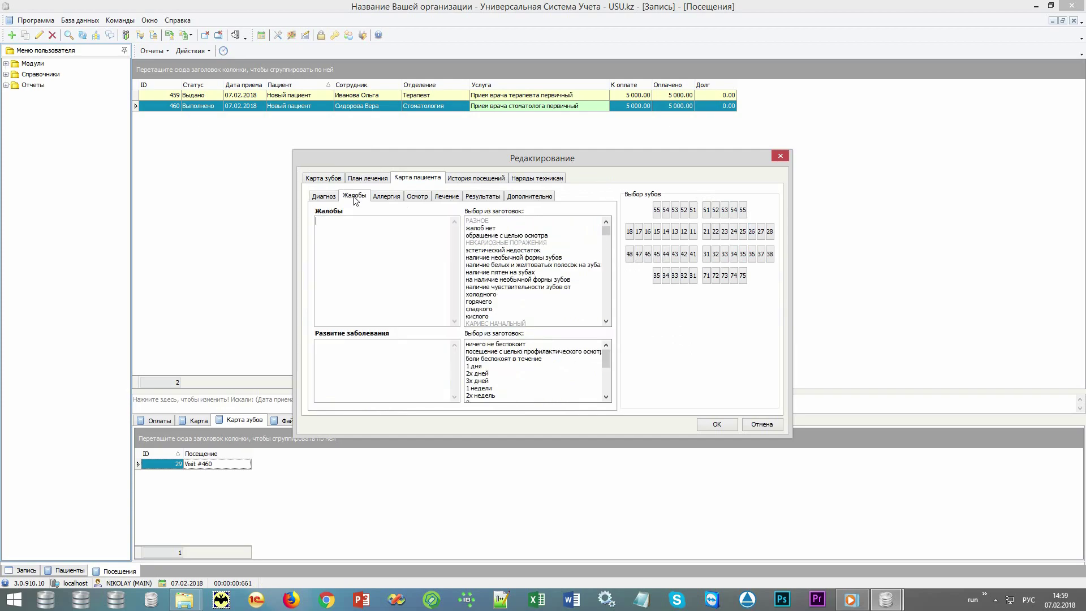
pyautogui.scroll(-5, 510, 252)
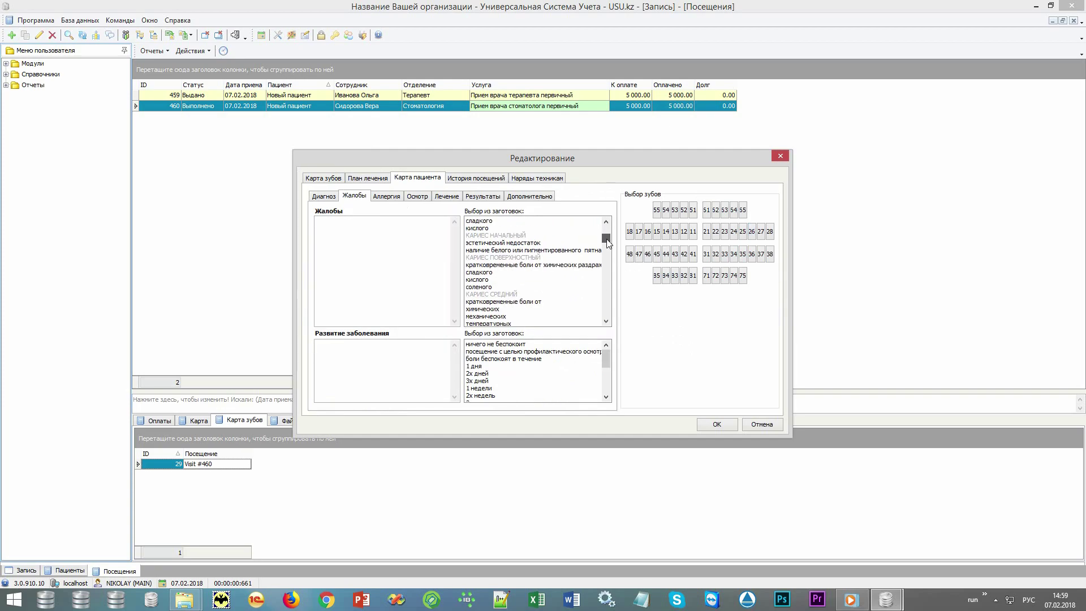
pyautogui.click(752, 232)
pyautogui.doubleClick(553, 251)
pyautogui.press('Down')
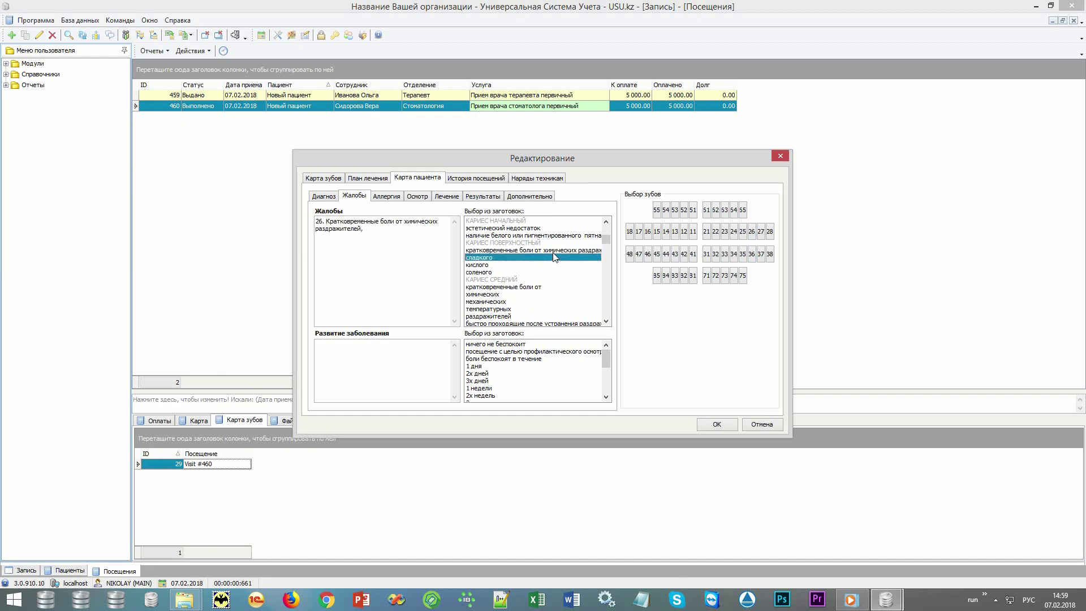
pyautogui.press('Return')
pyautogui.press('Down')
pyautogui.press('Return')
pyautogui.press('Down')
pyautogui.press('Return')
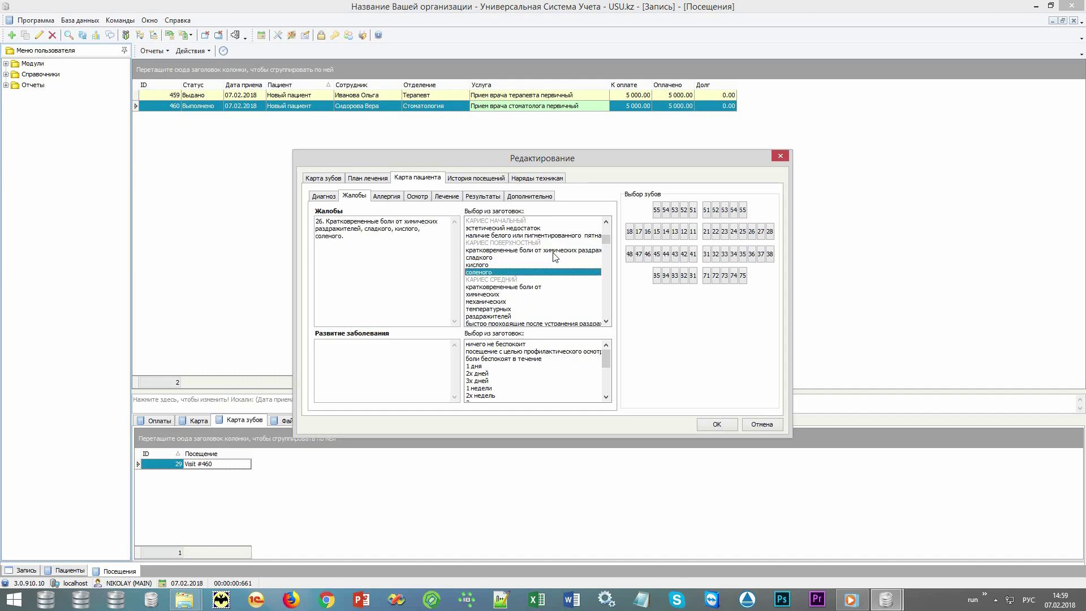
# Fill in the disease development as боли беспокоят в течение 2х дней from the templates.
pyautogui.click(493, 360)
pyautogui.doubleClick(493, 360)
pyautogui.doubleClick(488, 373)
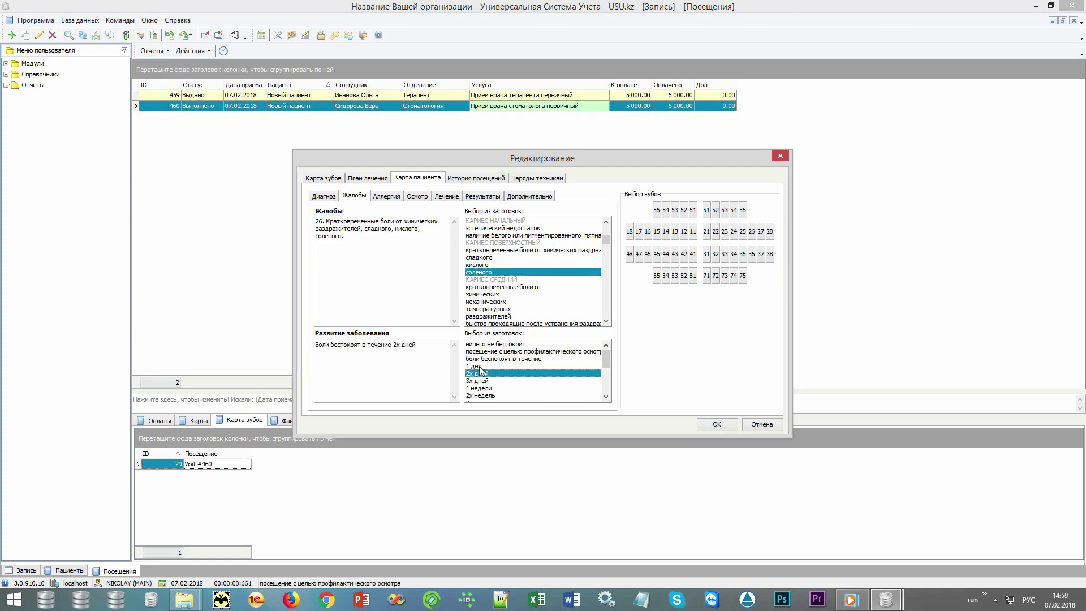
# Set the allergy history to аллергоанамнез не отягощен and past illnesses to сопутствующие заболевания отрицает.
pyautogui.click(387, 198)
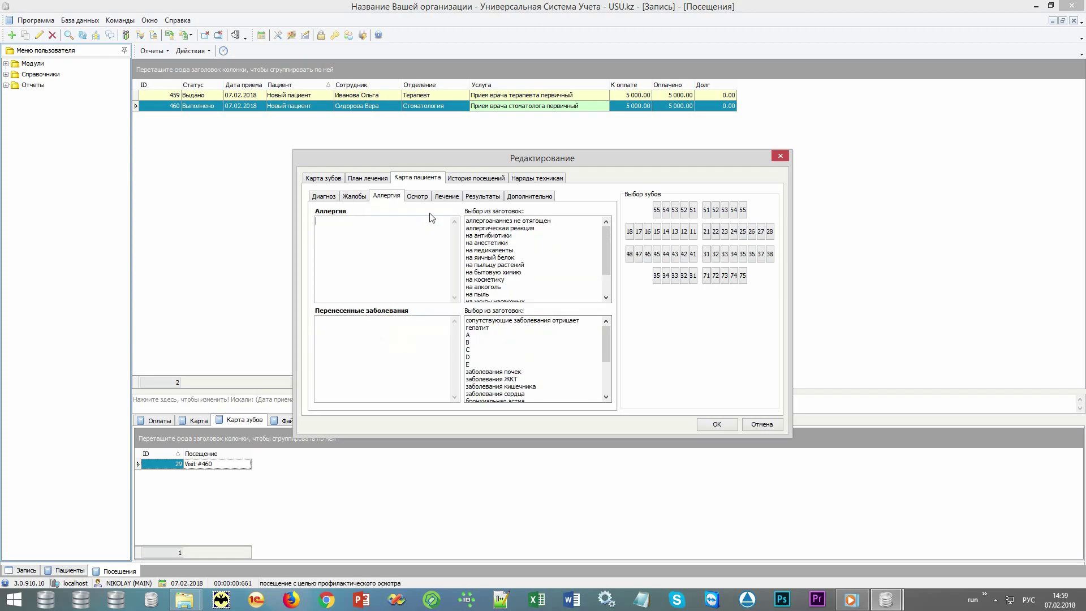
pyautogui.doubleClick(484, 221)
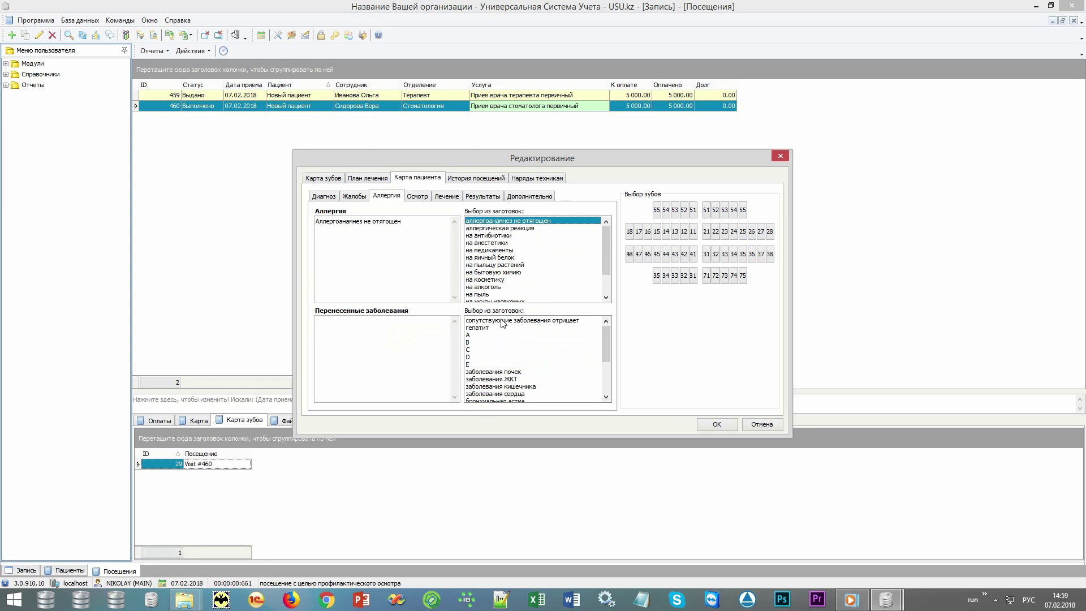
pyautogui.doubleClick(501, 320)
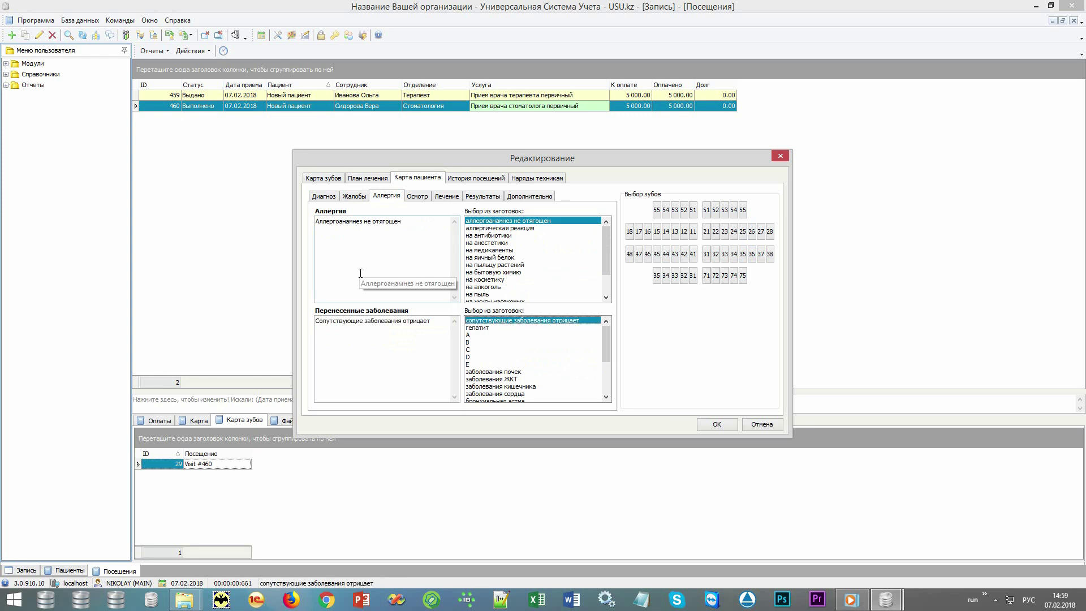
# Review the visit history, dental images and technician work orders, and save the dental record.
pyautogui.click(486, 180)
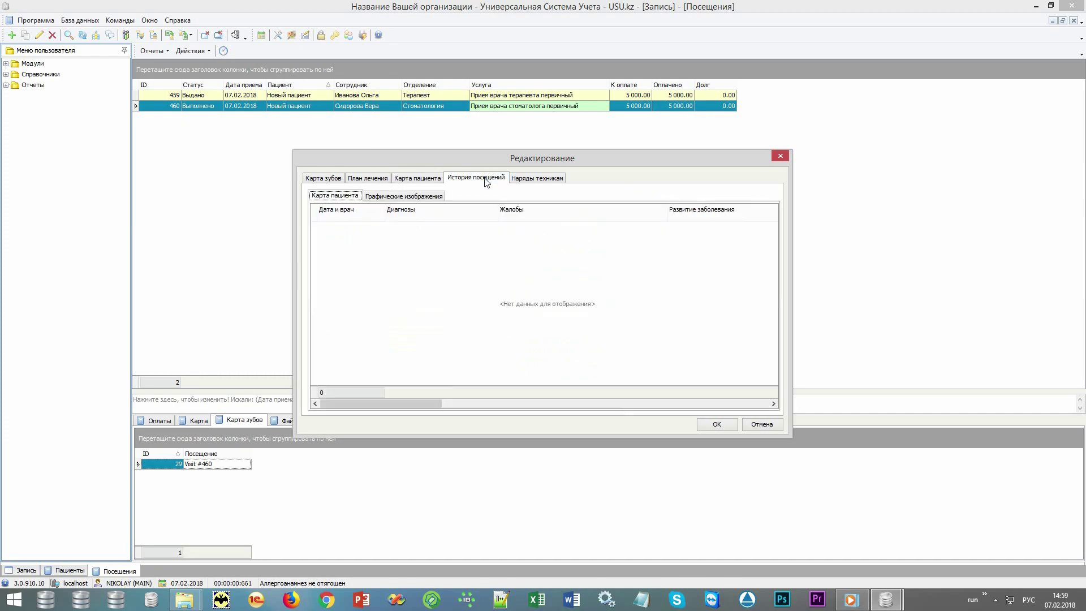
pyautogui.click(425, 197)
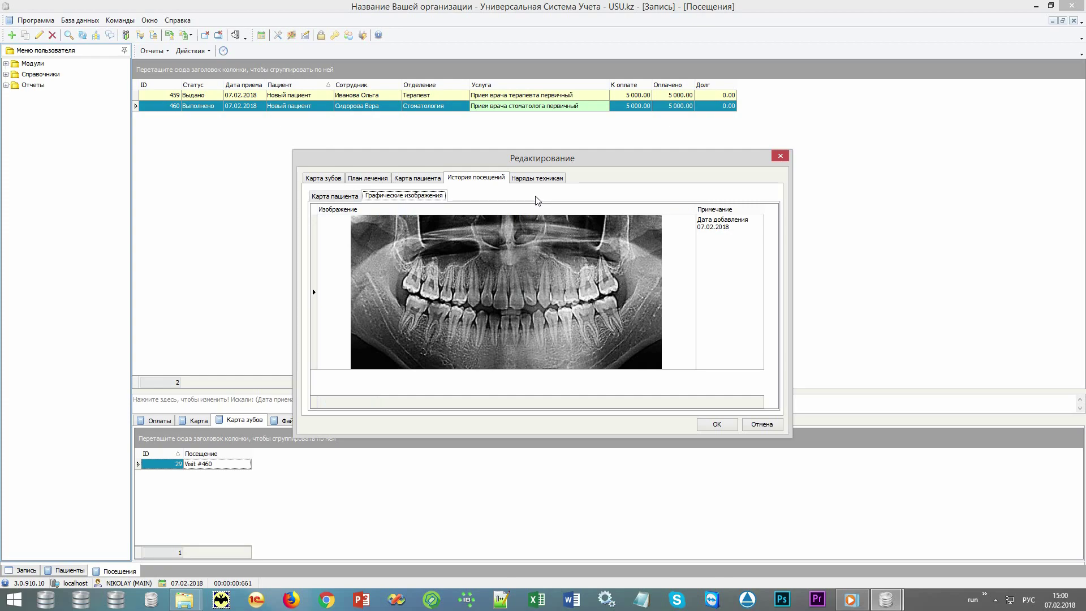
pyautogui.click(543, 180)
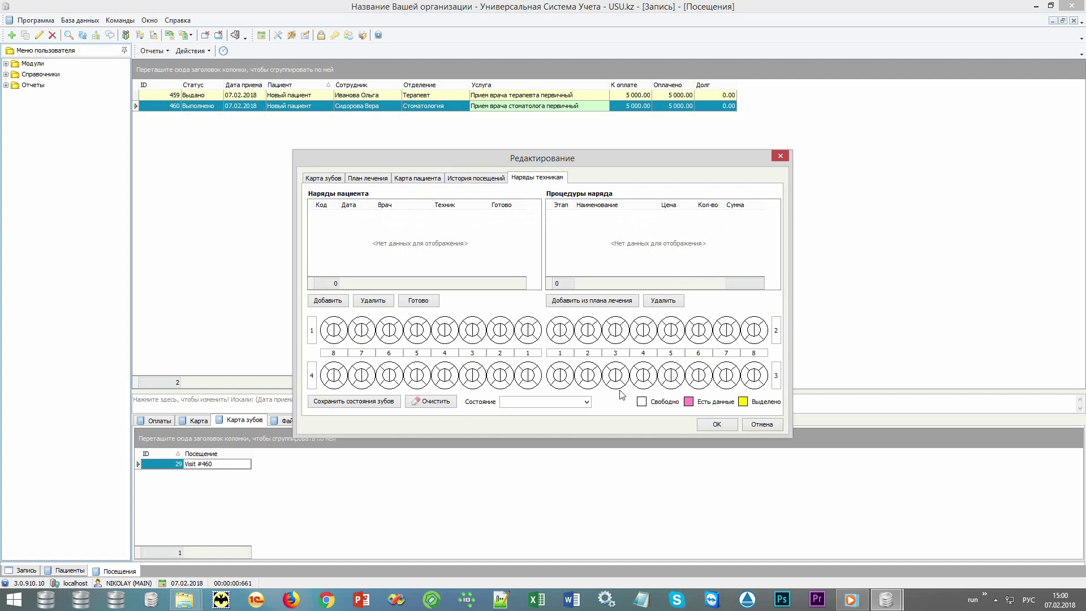
pyautogui.click(719, 426)
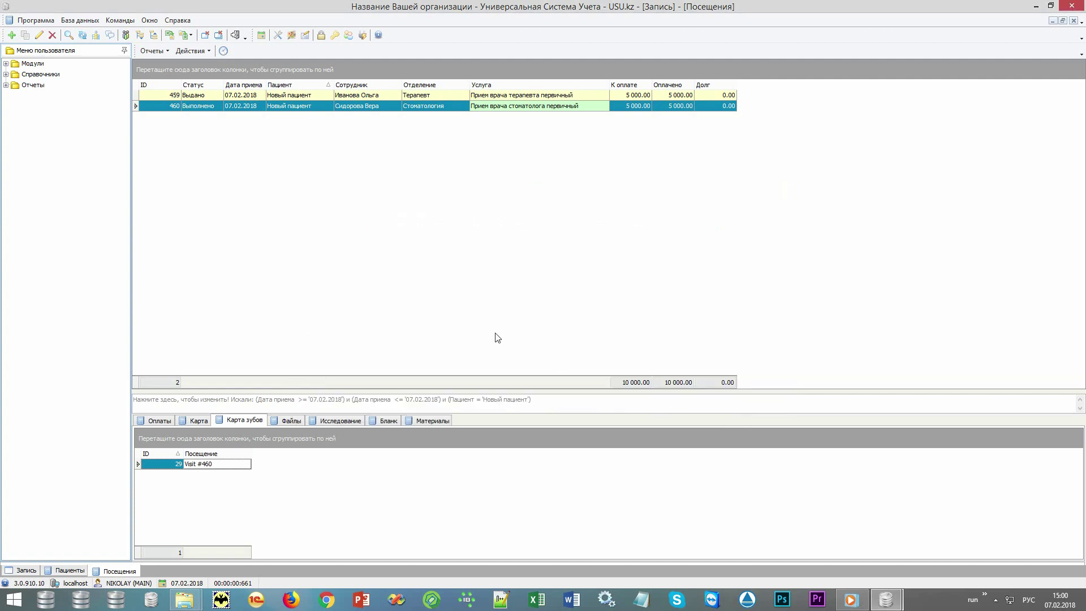
# Check the reports available for the dental visit and view its attached files.
pyautogui.click(158, 51)
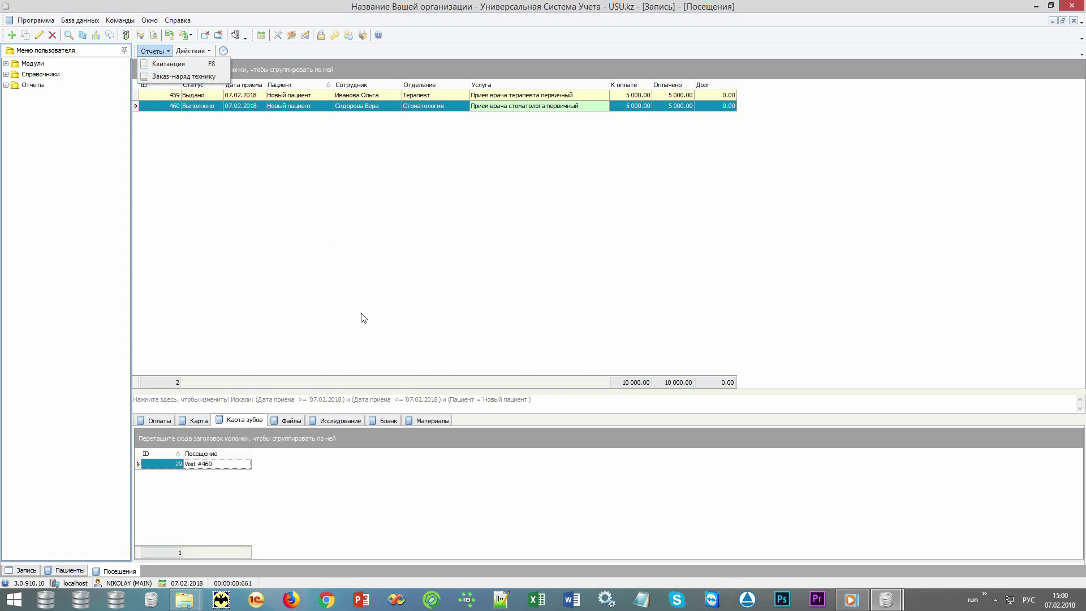
pyautogui.click(295, 420)
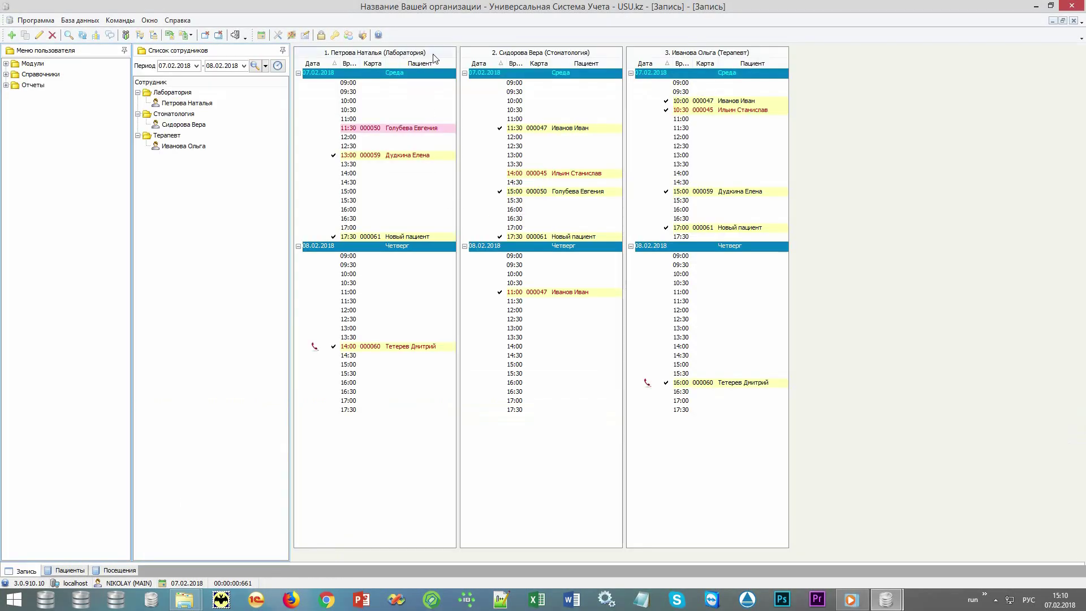
# Open the current history from the patient's 17:30 Лаборатория appointment and select the Биохимический анализ крови visit.
pyautogui.rightClick(412, 240)
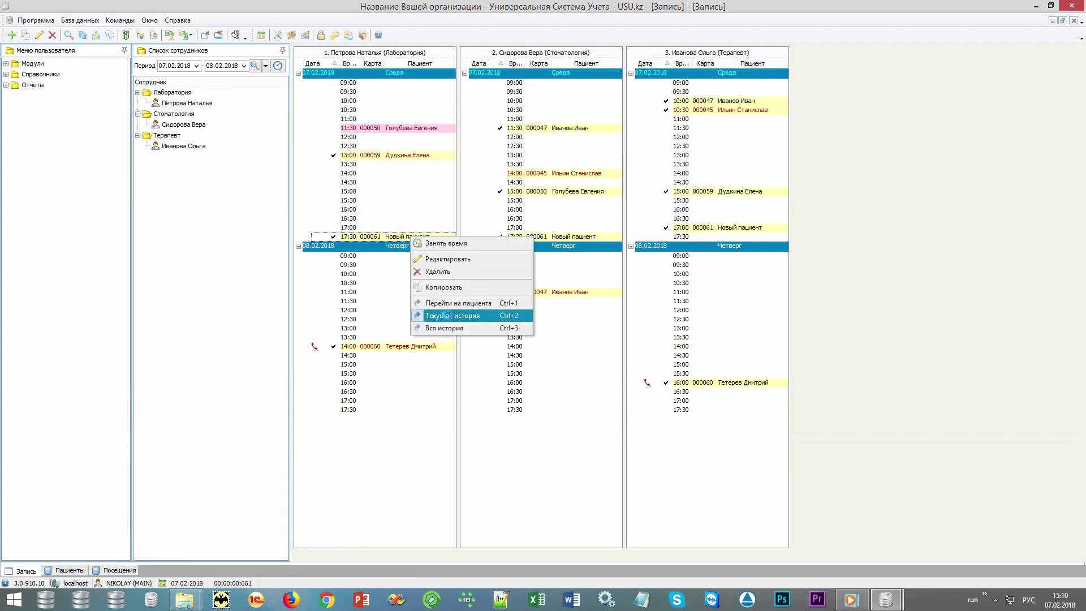
pyautogui.click(447, 314)
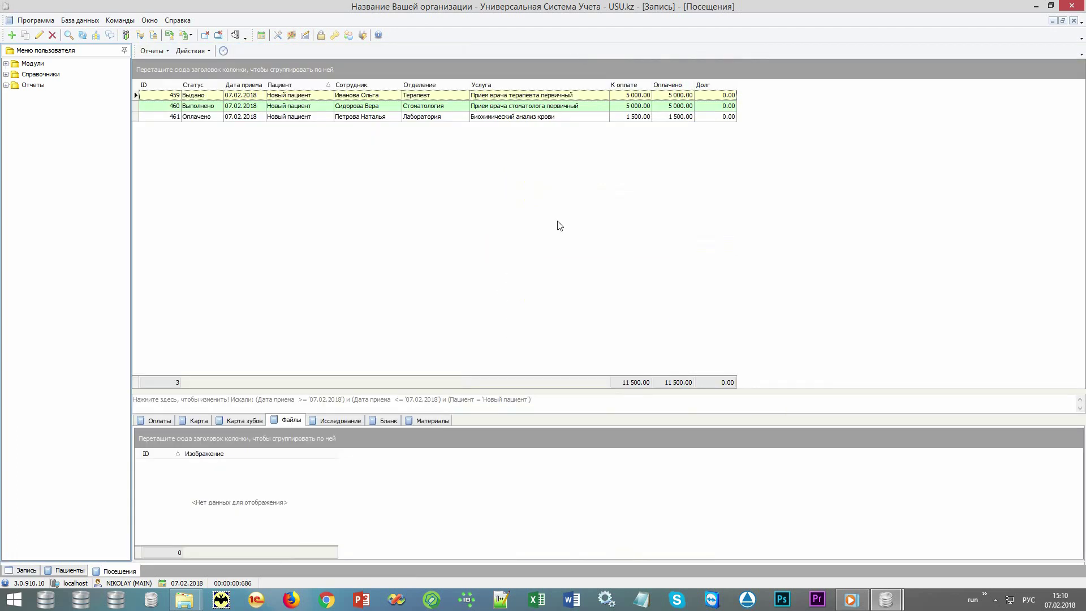
pyautogui.click(569, 118)
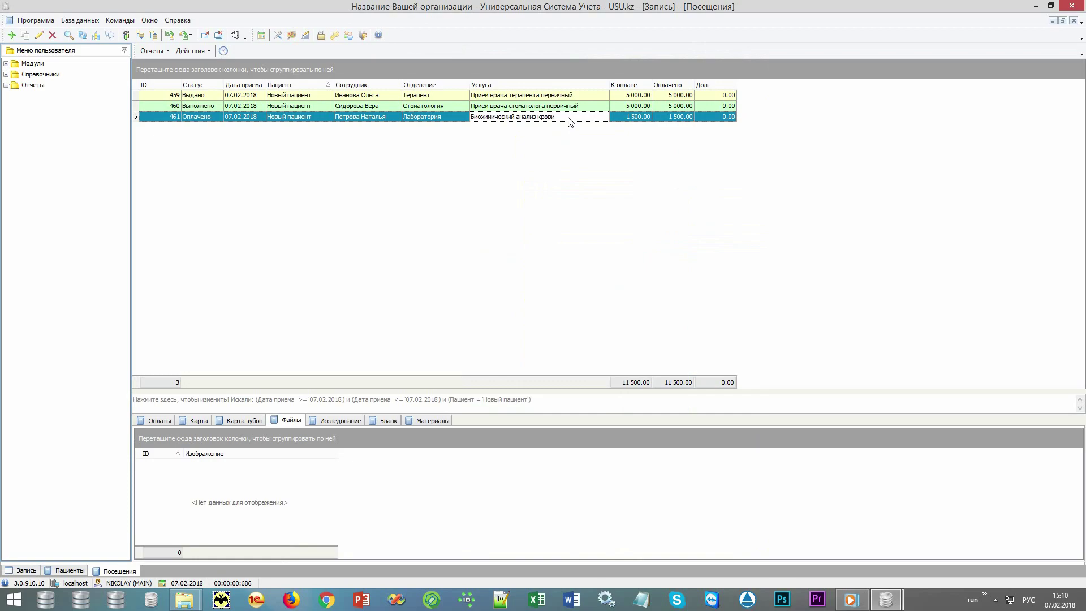
# Record the biomaterial collection for the Биохимический анализ крови visit with Кровь (плазма) as the biomaterial.
pyautogui.click(191, 50)
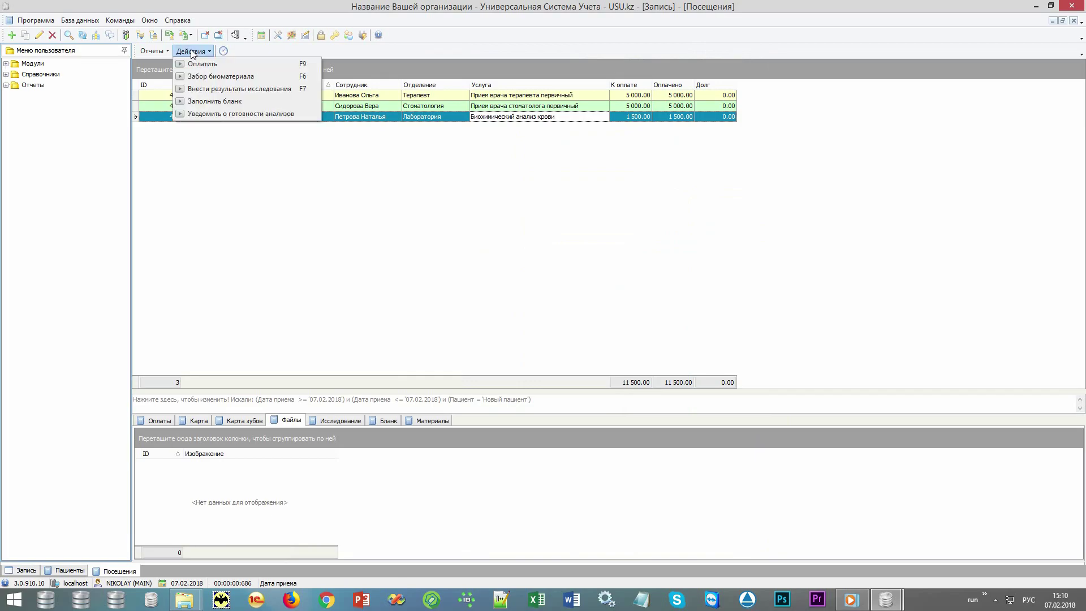
pyautogui.click(204, 77)
pyautogui.click(568, 367)
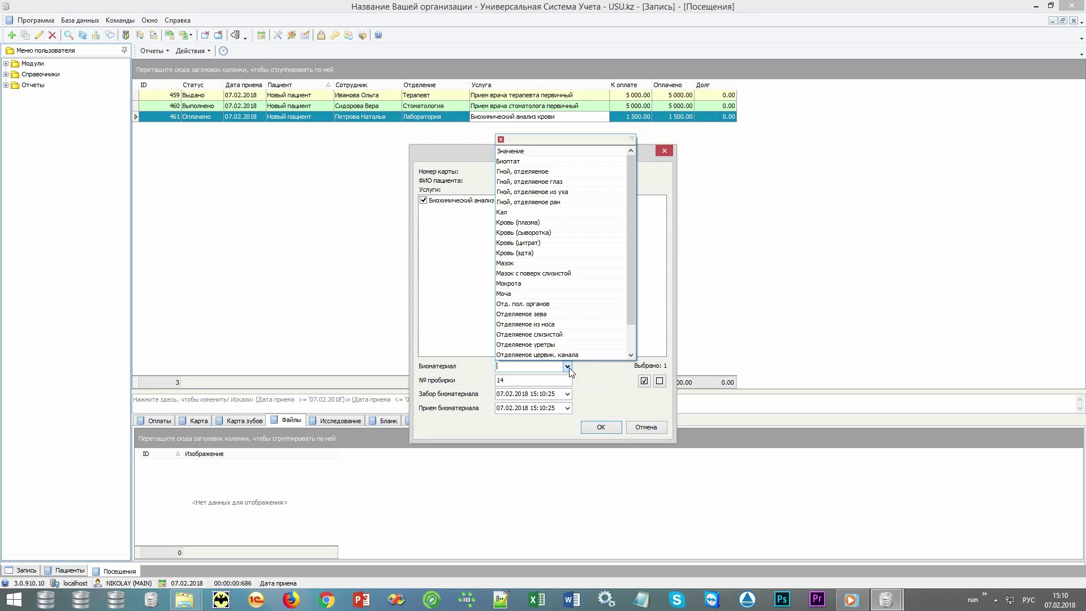
pyautogui.click(543, 223)
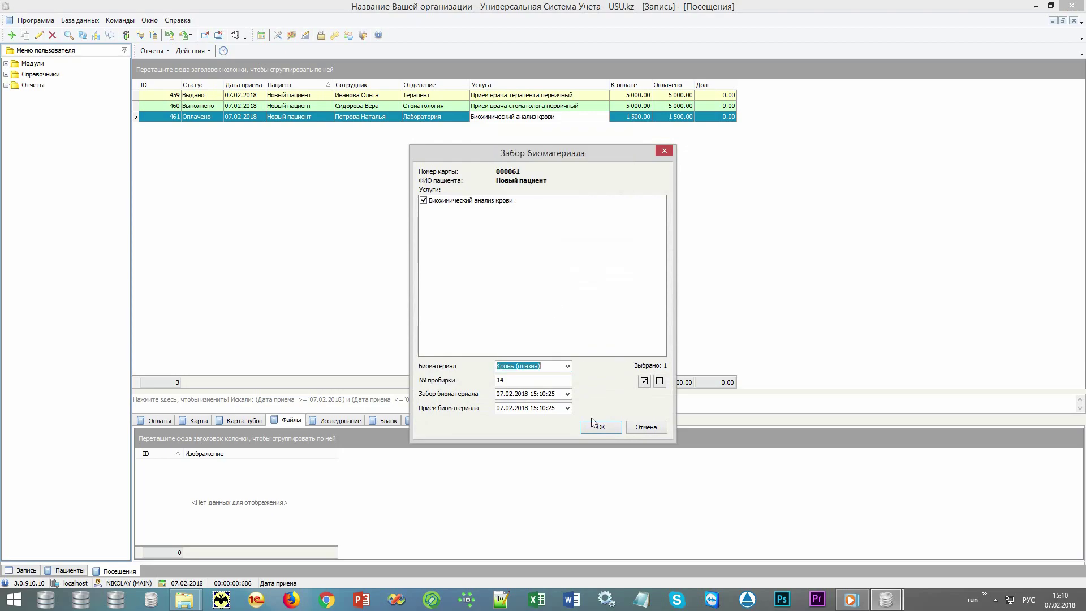
pyautogui.click(594, 424)
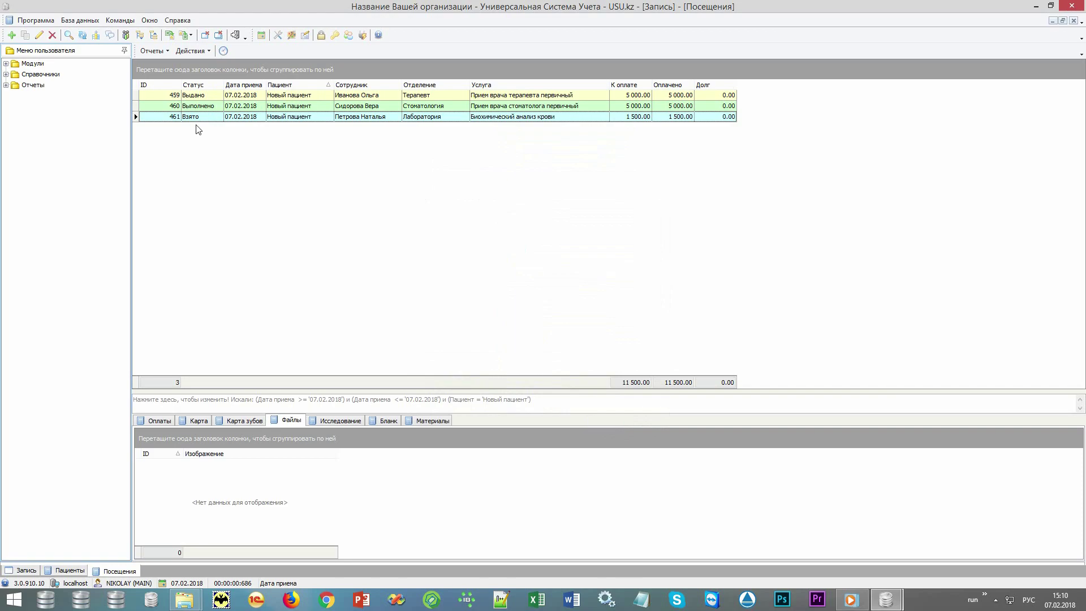
# Check the research results and forms attached to the blood test visit, and select its Биохимический анализ крови form.
pyautogui.click(336, 422)
pyautogui.click(380, 421)
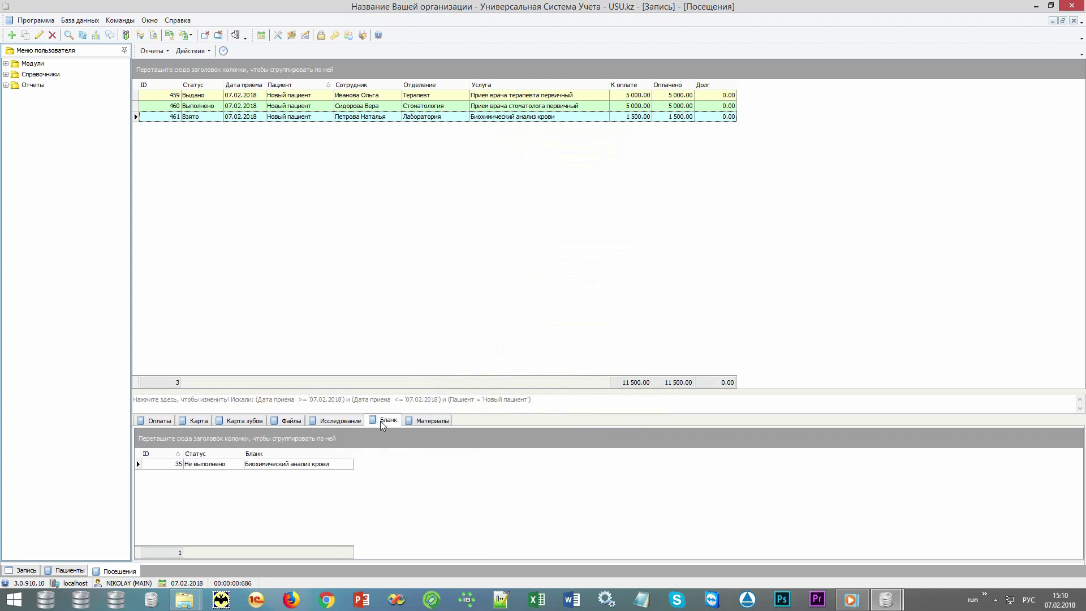
pyautogui.click(343, 422)
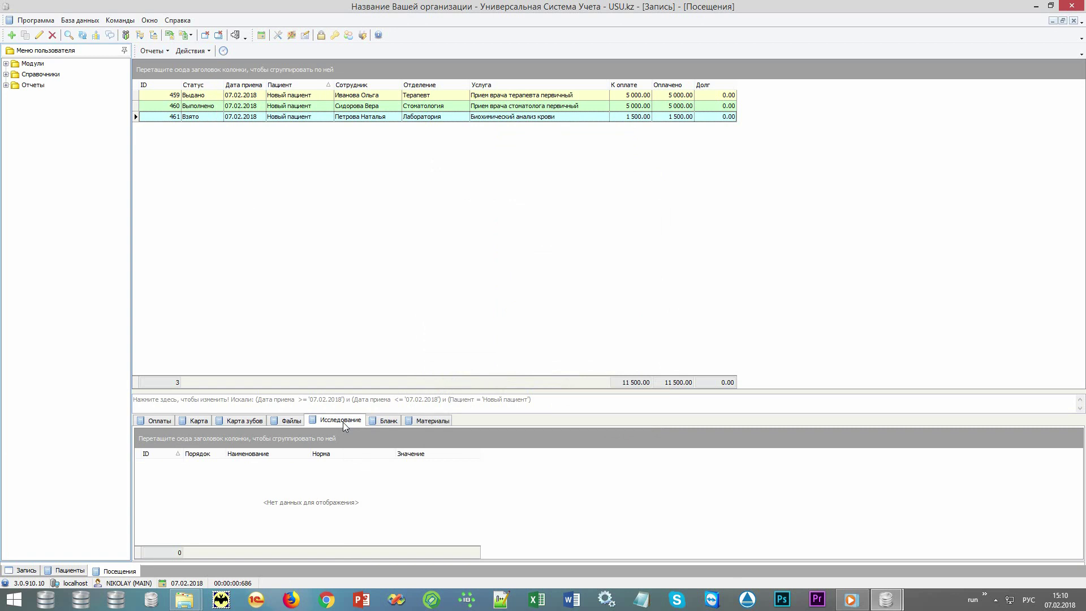
pyautogui.click(383, 422)
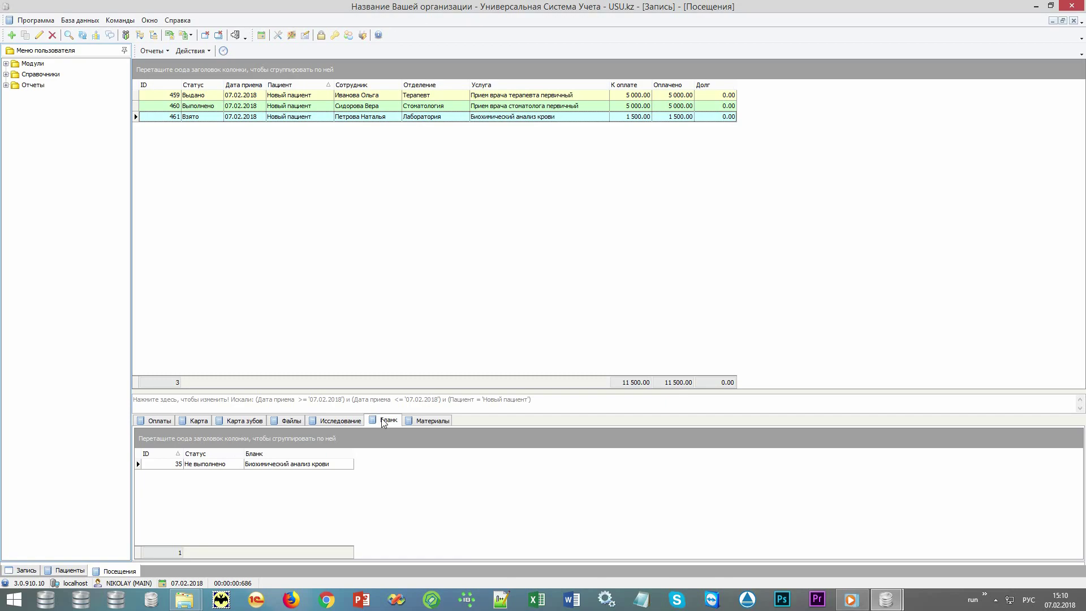
pyautogui.click(335, 465)
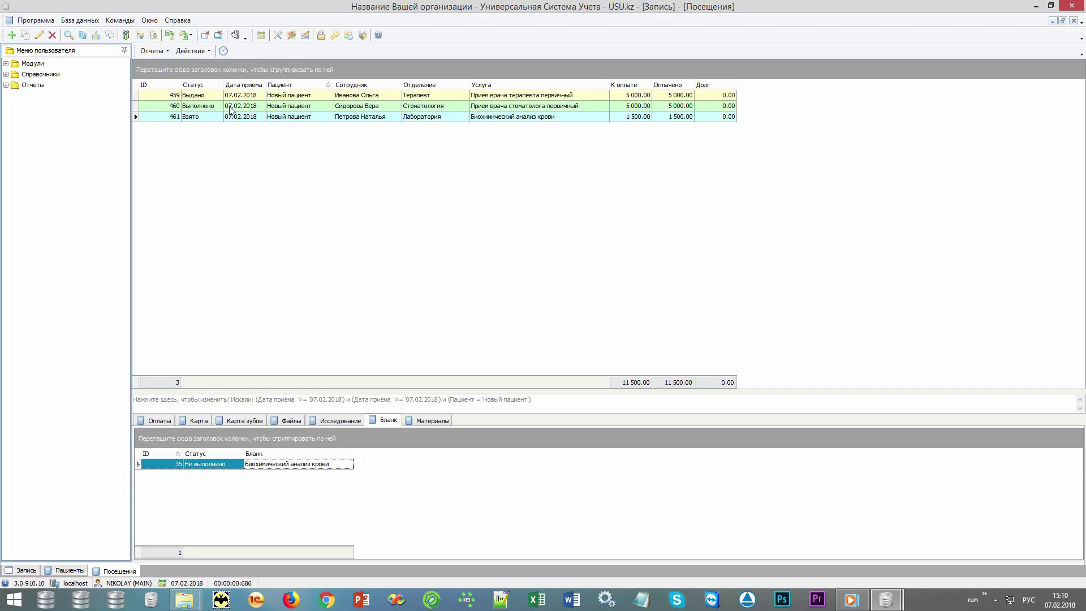
# Open the Биохимический анализ крови form for filling, close it with saving, and notify the patient that the analyses are ready.
pyautogui.click(193, 51)
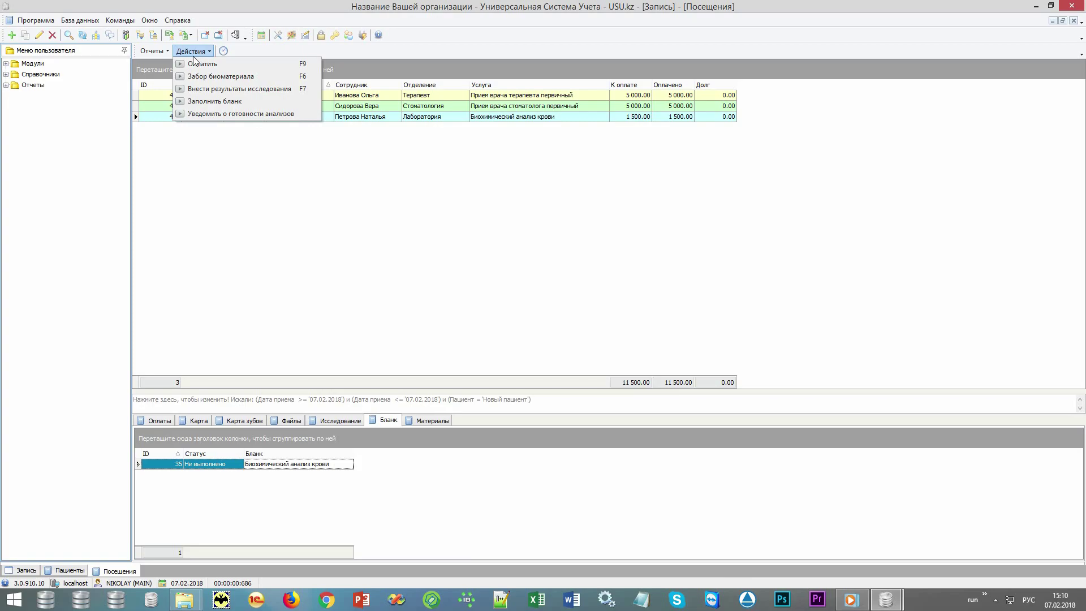
pyautogui.click(214, 102)
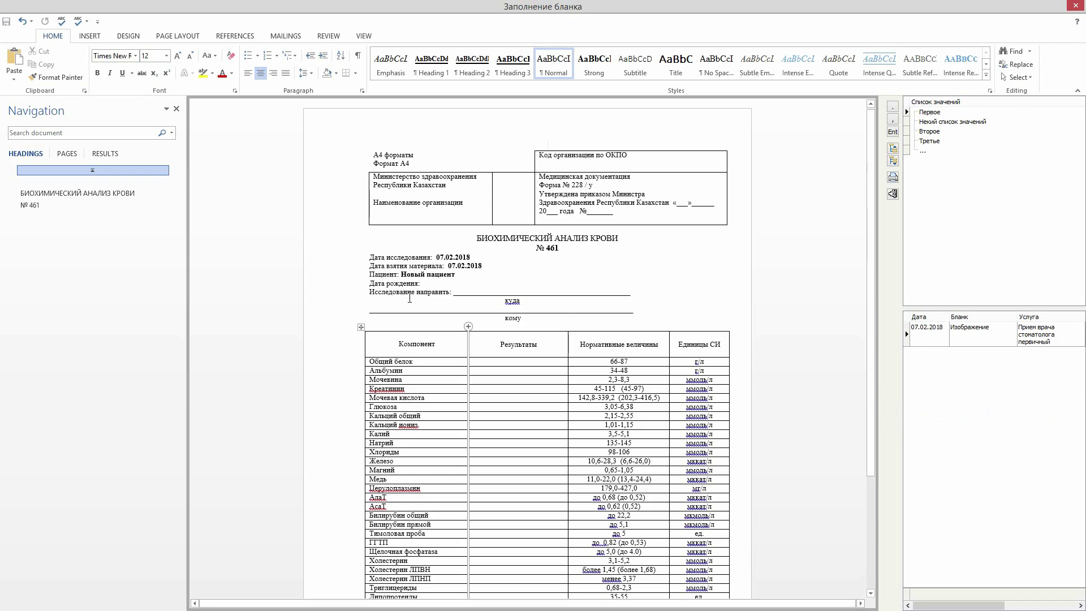
pyautogui.moveTo(330, 259); pyautogui.dragTo(329, 278)
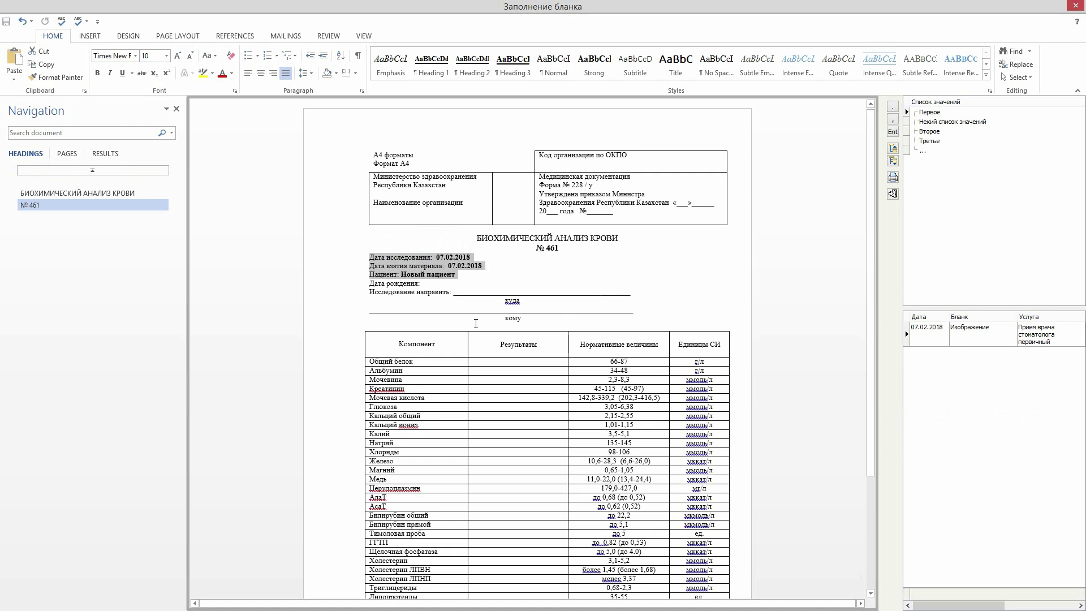
pyautogui.click(505, 369)
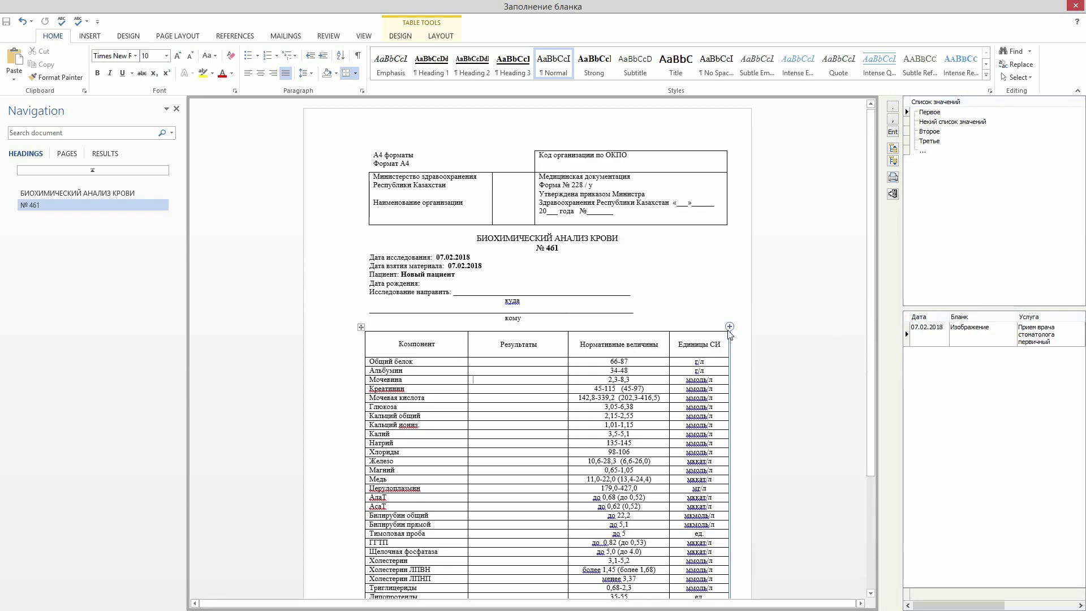
pyautogui.click(894, 195)
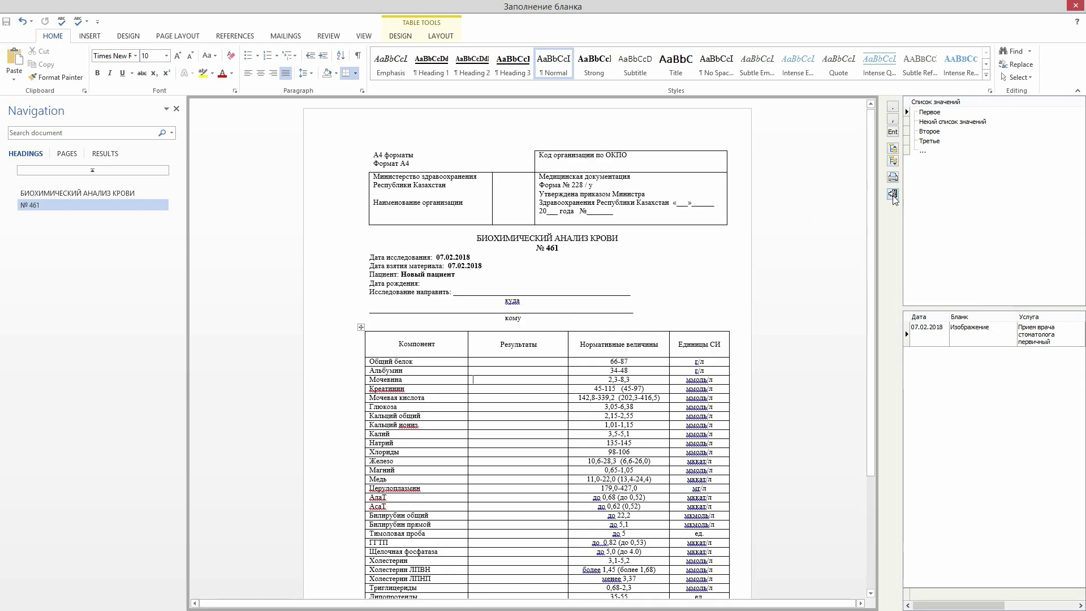
pyautogui.click(578, 316)
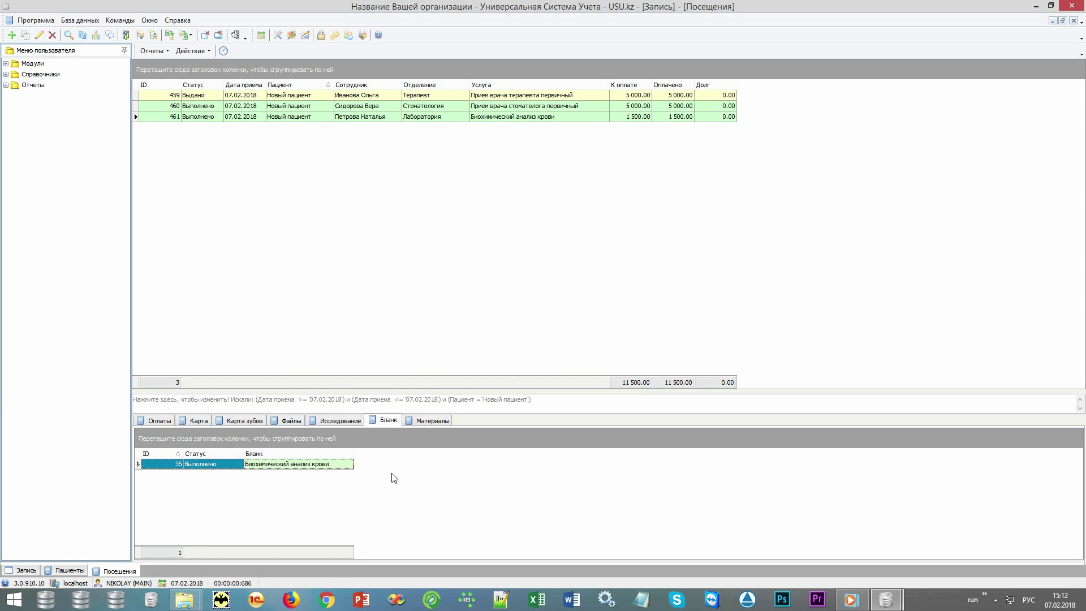
pyautogui.click(203, 49)
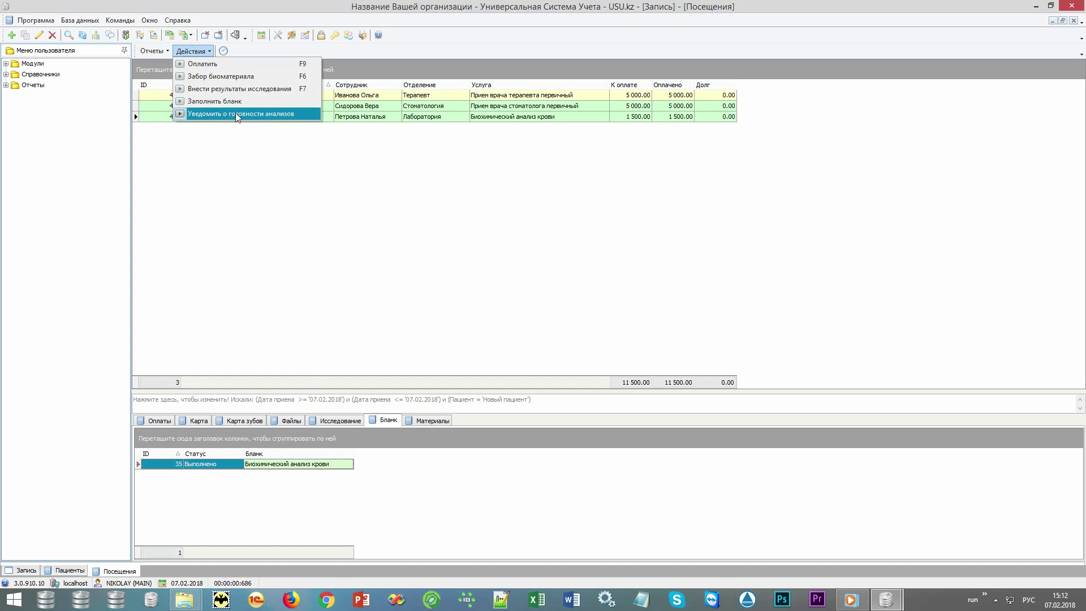
pyautogui.click(297, 113)
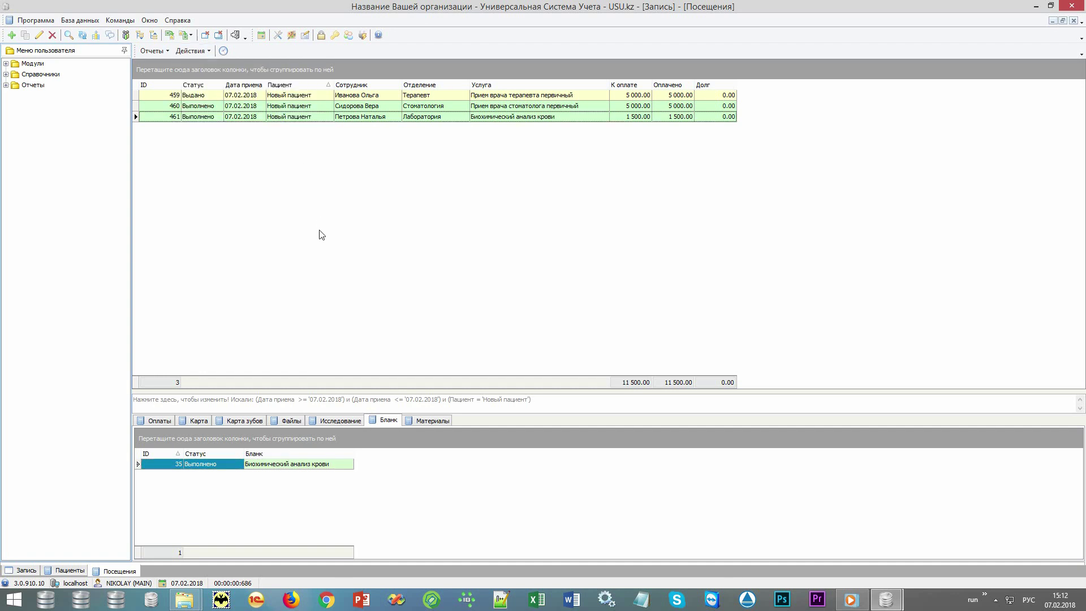
# Open the Рассылка report, review the mailing recipients and sending options, and close it without creating a mailing list.
pyautogui.doubleClick(75, 86)
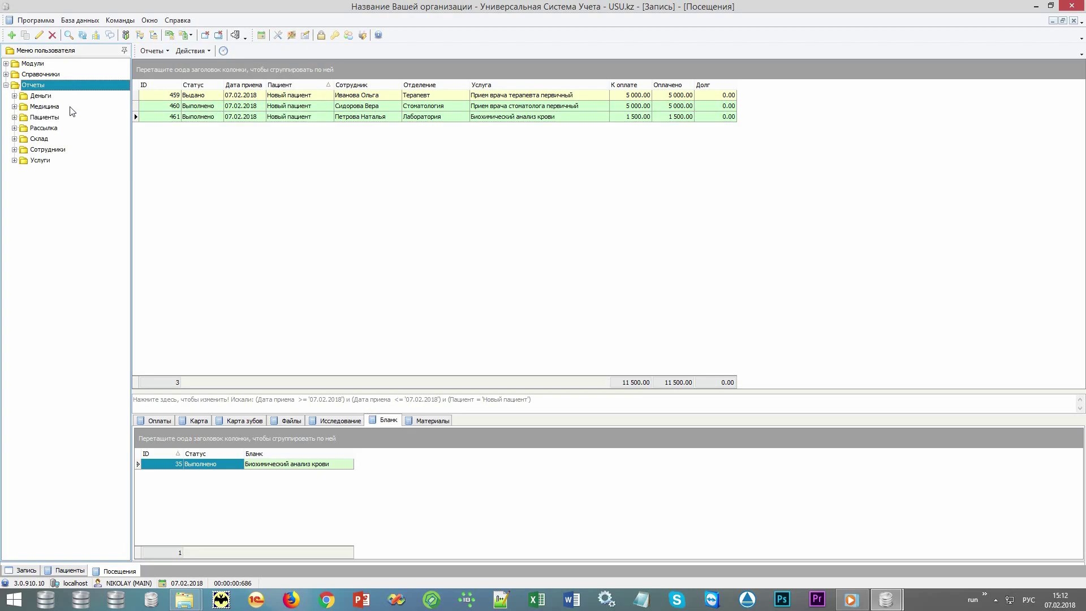
pyautogui.doubleClick(65, 130)
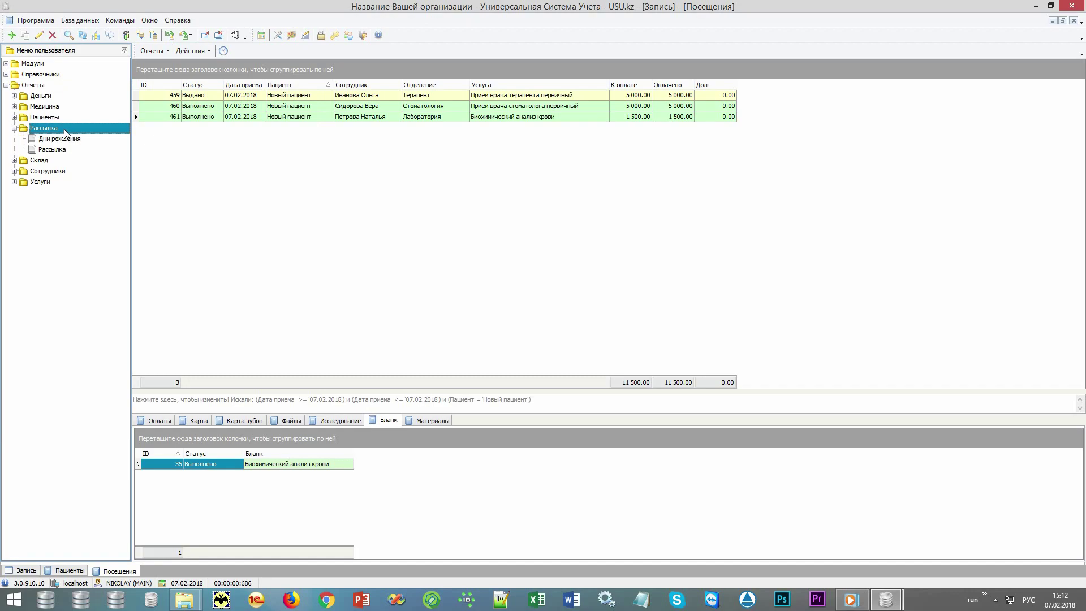
pyautogui.doubleClick(88, 151)
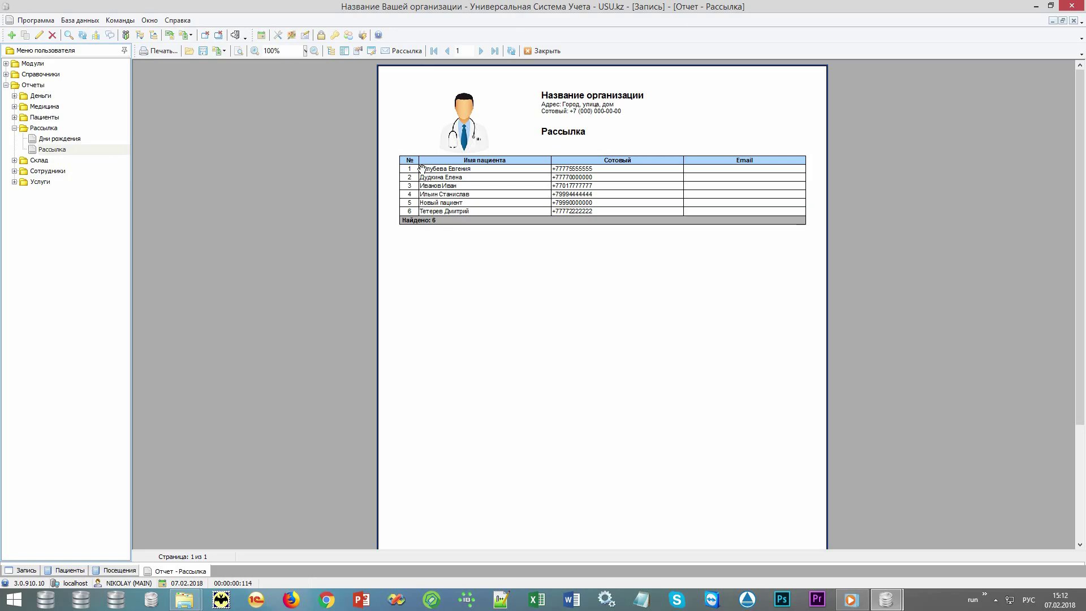
pyautogui.click(405, 51)
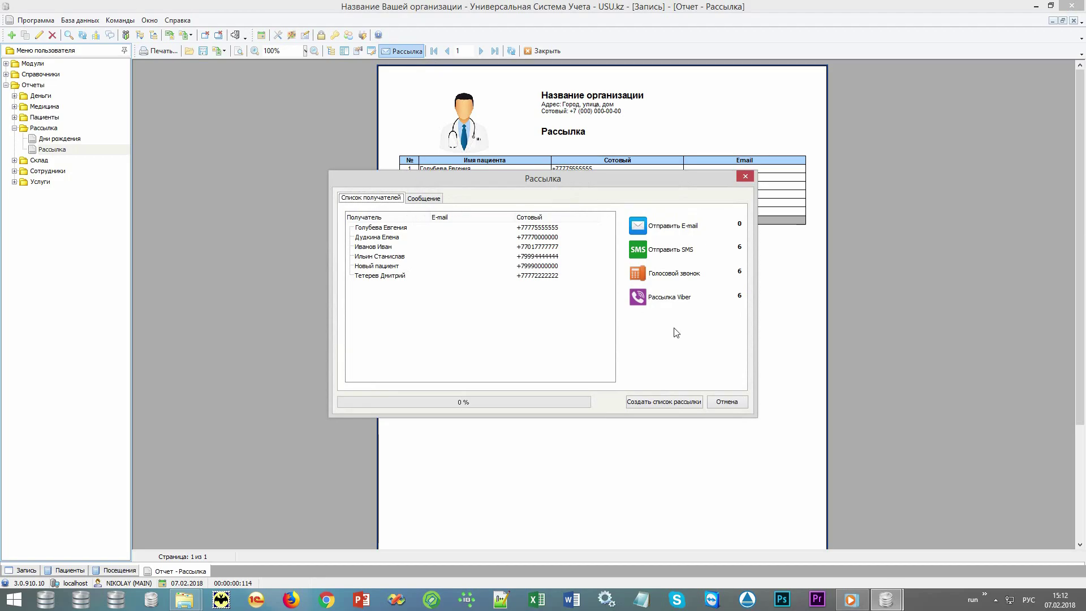
pyautogui.click(695, 276)
pyautogui.click(722, 403)
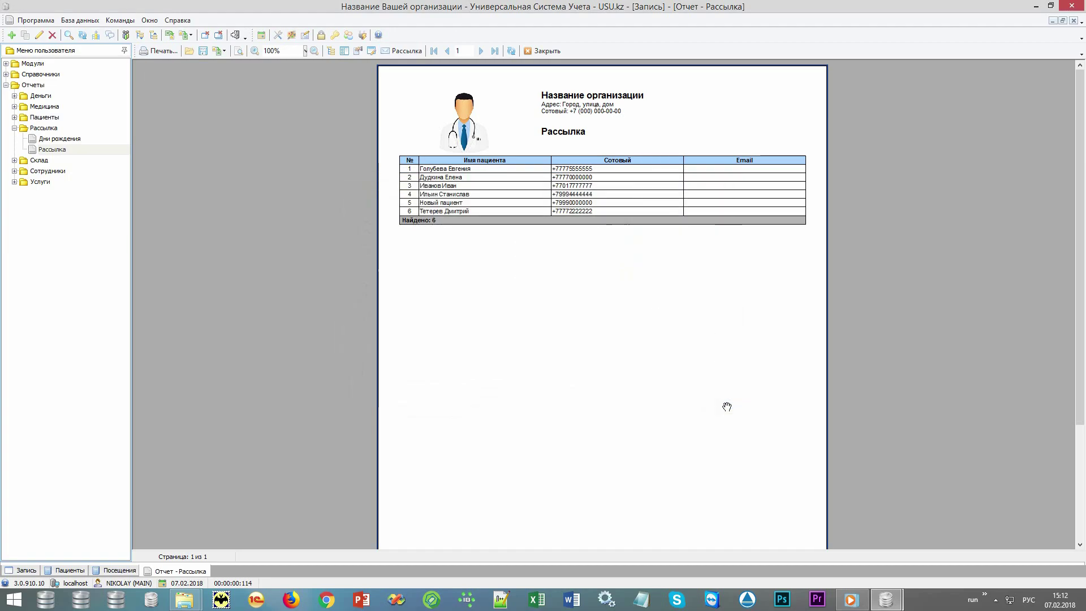
pyautogui.click(544, 51)
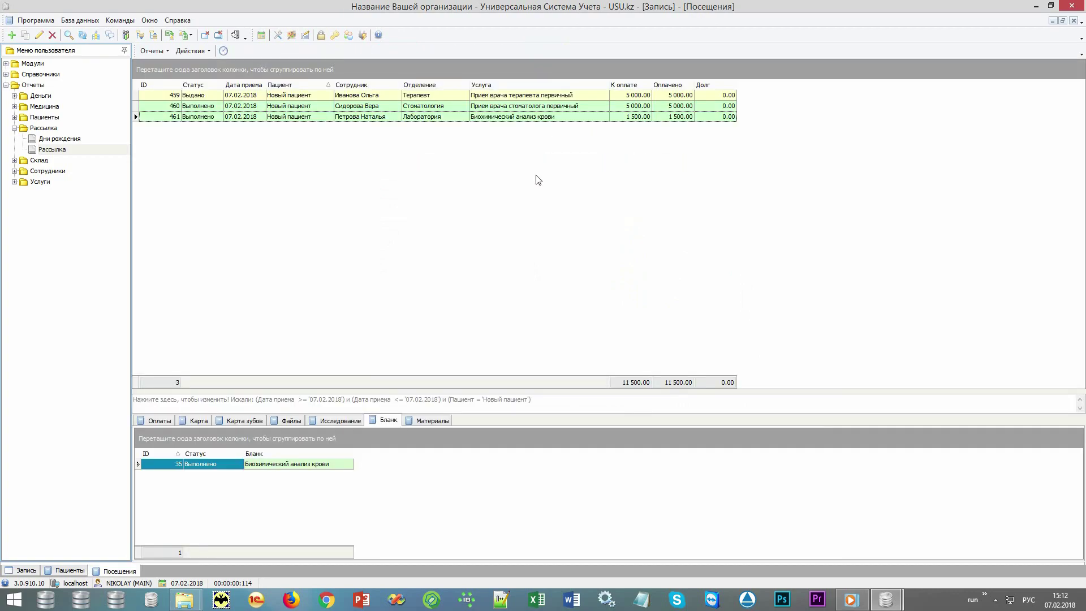
# Add the material 10001 Медикамент 1 from Основной склад to the Биохимический анализ крови visit with quantity 1, and save it.
pyautogui.click(564, 117)
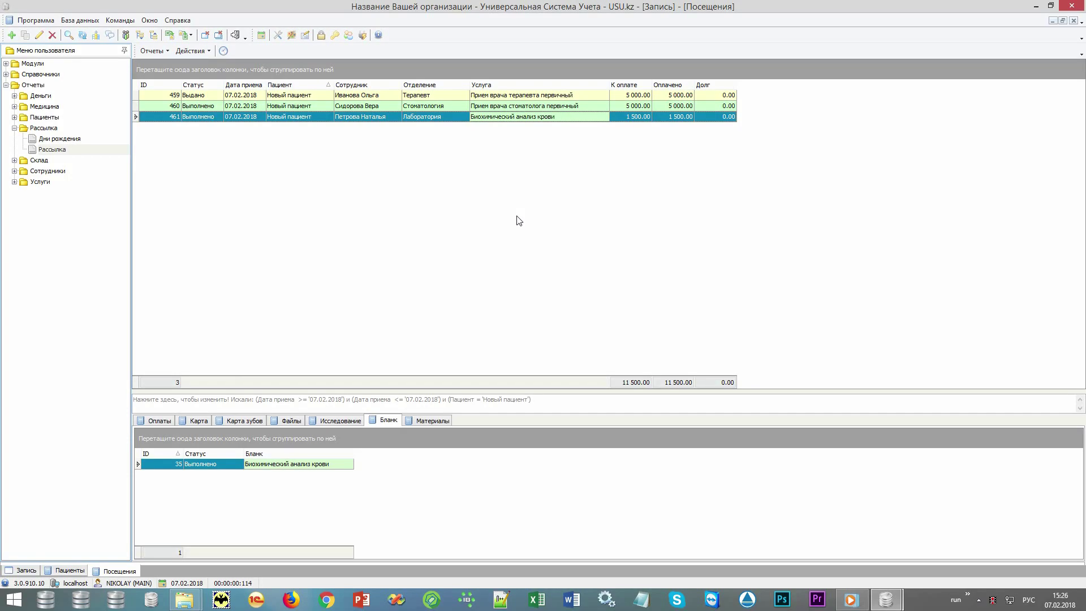
pyautogui.click(432, 420)
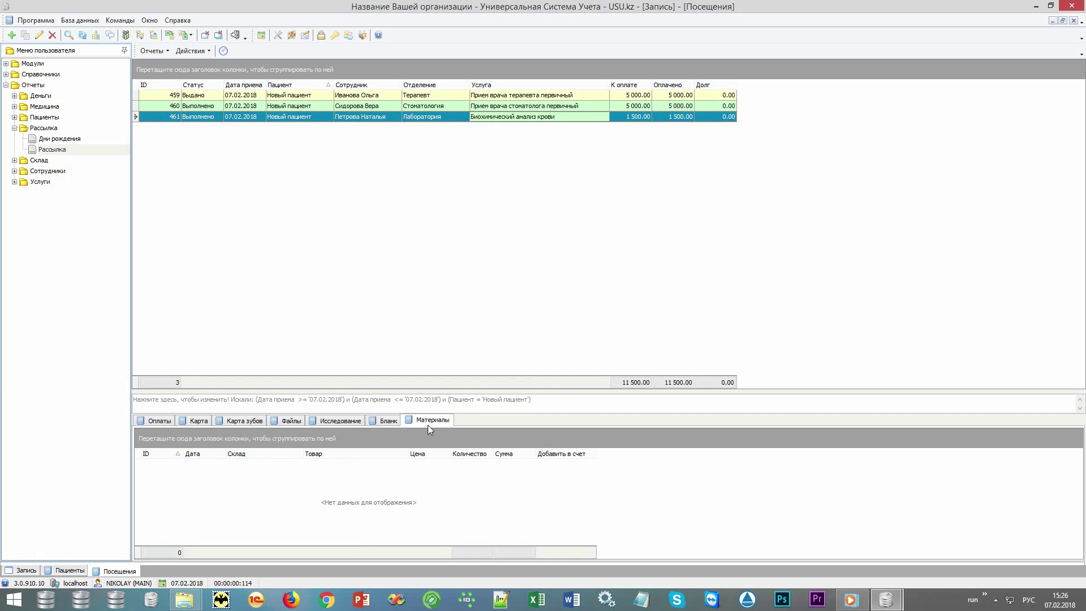
pyautogui.rightClick(399, 503)
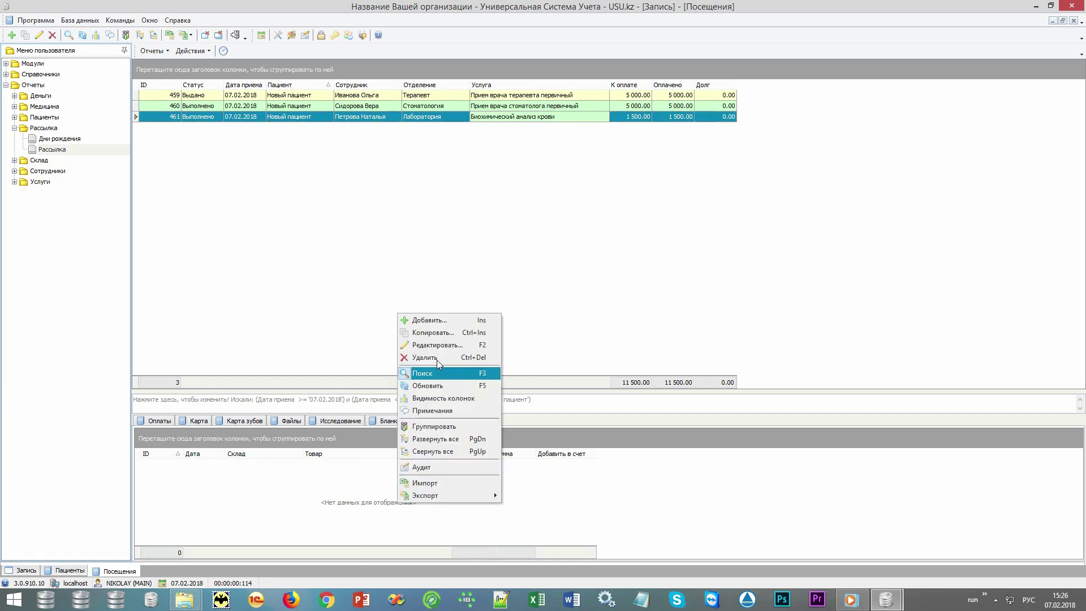
pyautogui.click(447, 327)
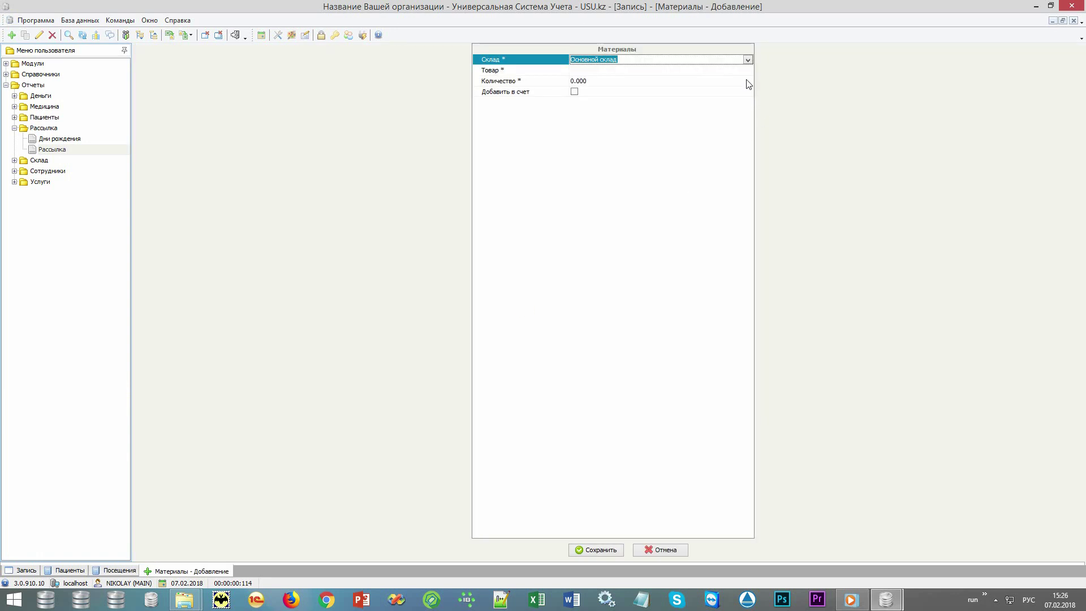
pyautogui.click(744, 72)
pyautogui.click(747, 70)
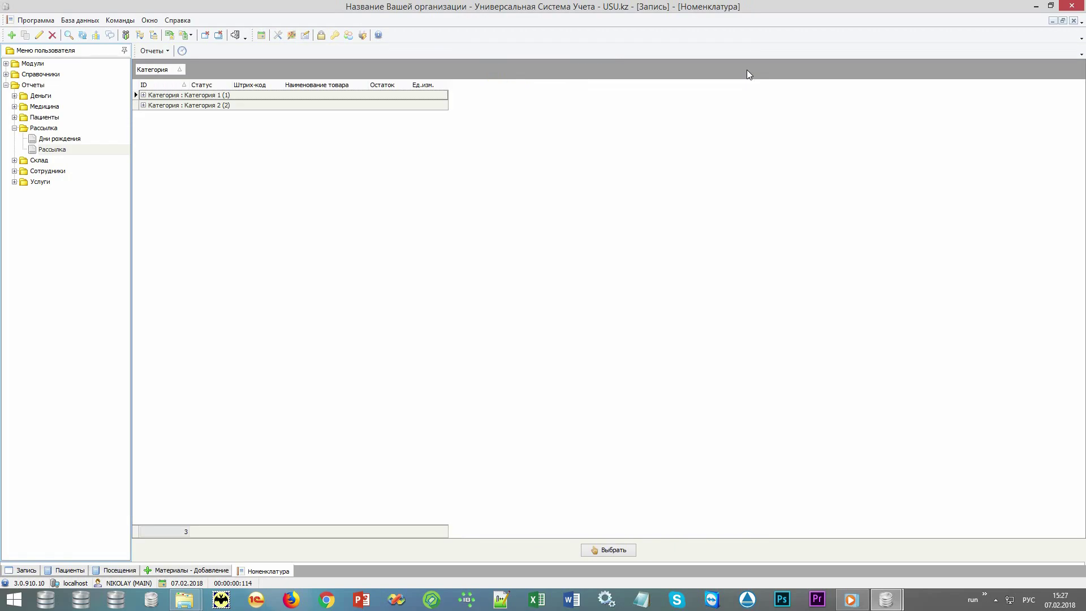
pyautogui.doubleClick(354, 107)
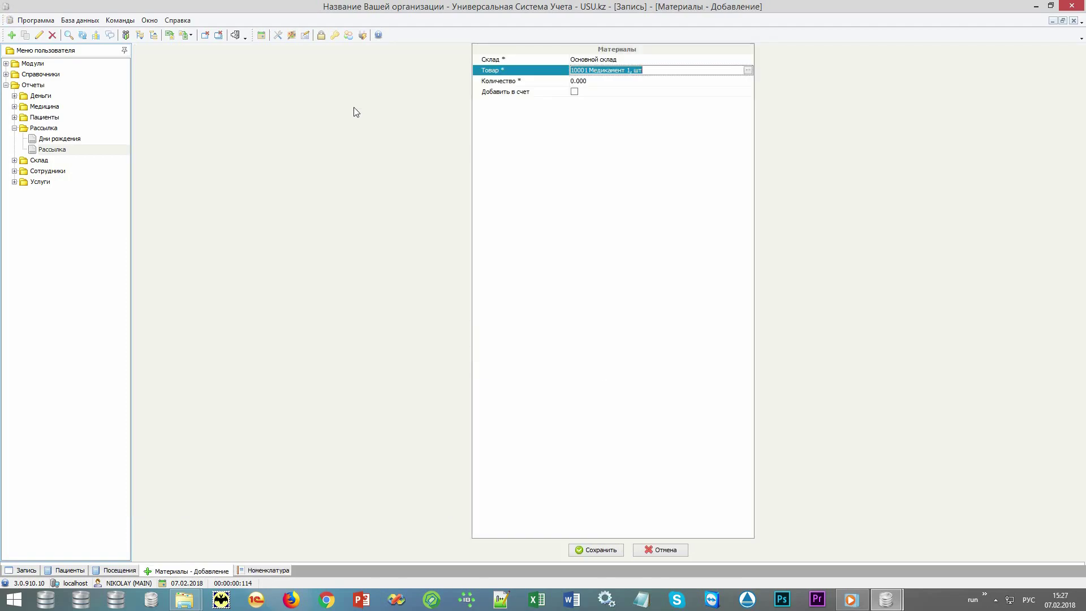
pyautogui.press('Return')
pyautogui.write('1')
pyautogui.press('Return')
pyautogui.hotkey('ctrl', 's')
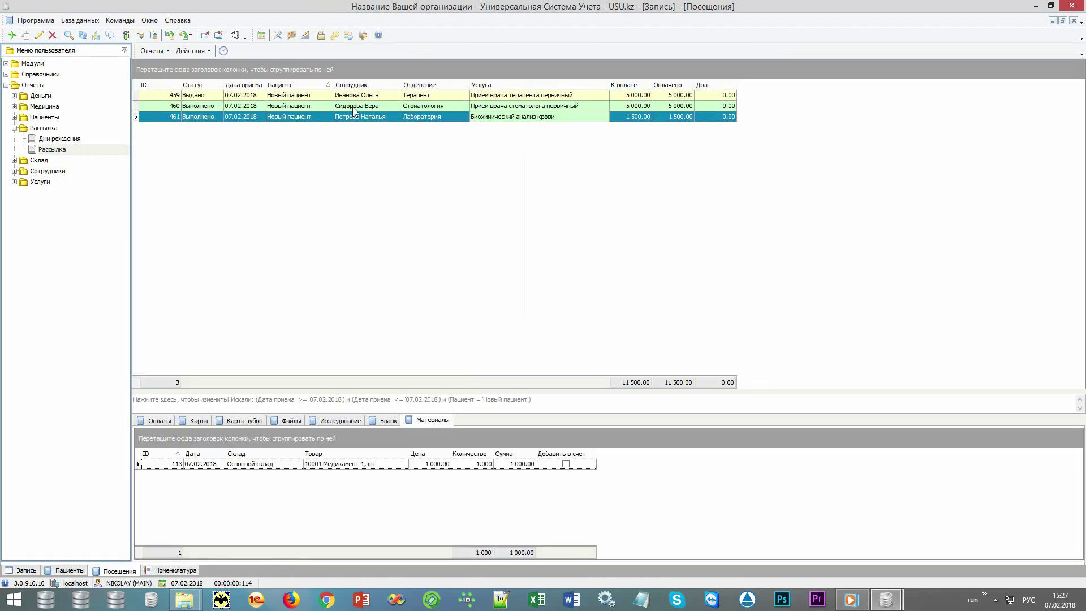
pyautogui.click(373, 466)
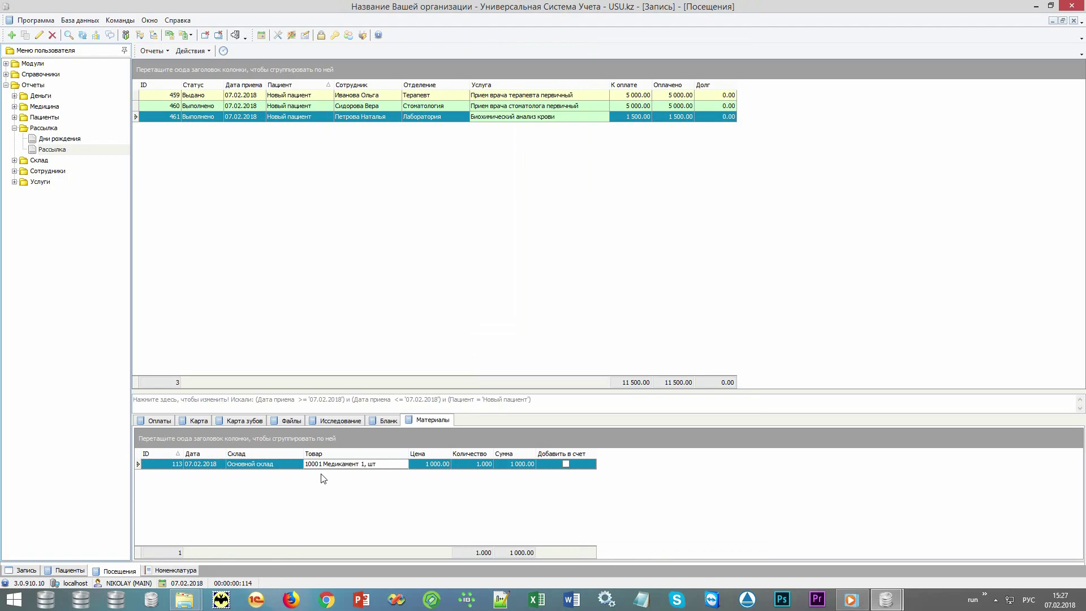
# Generate the warehouse Остаток report to examine the stock movements, and close the report and the product list.
pyautogui.doubleClick(89, 161)
pyautogui.doubleClick(71, 192)
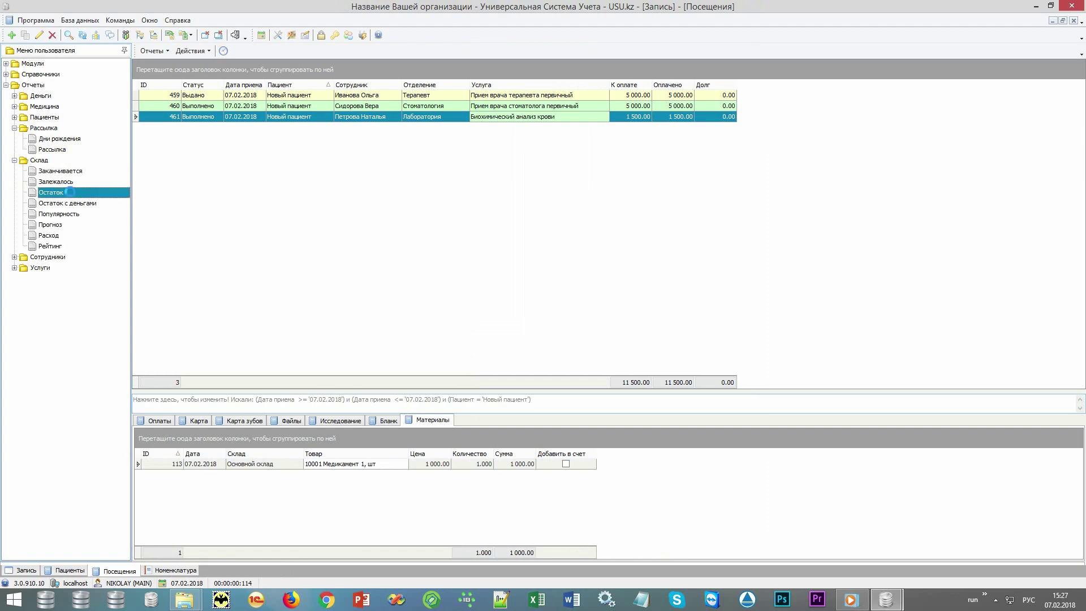
pyautogui.click(536, 550)
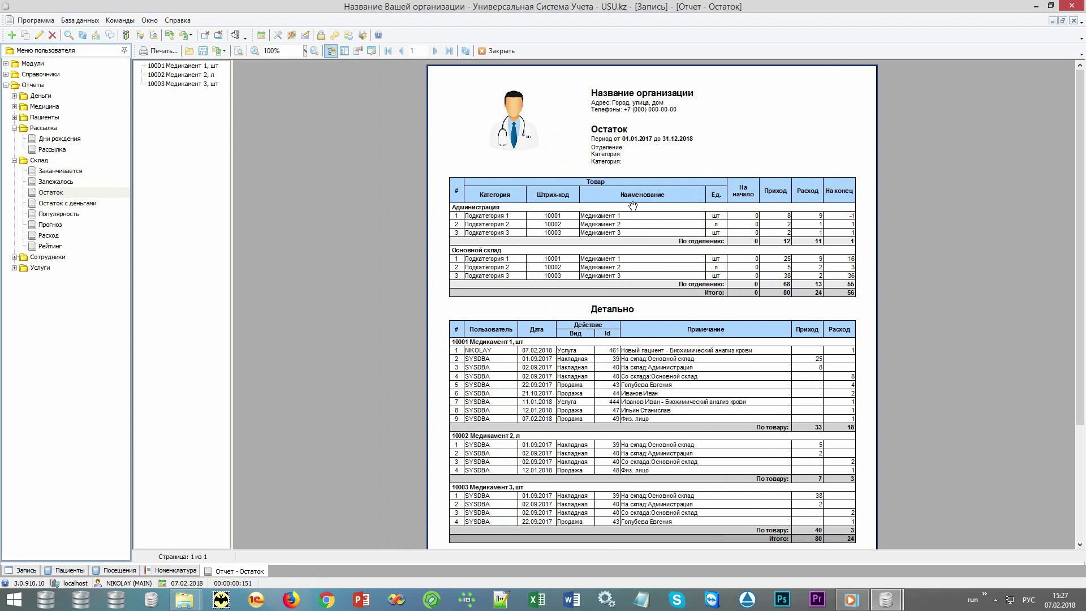
pyautogui.click(497, 51)
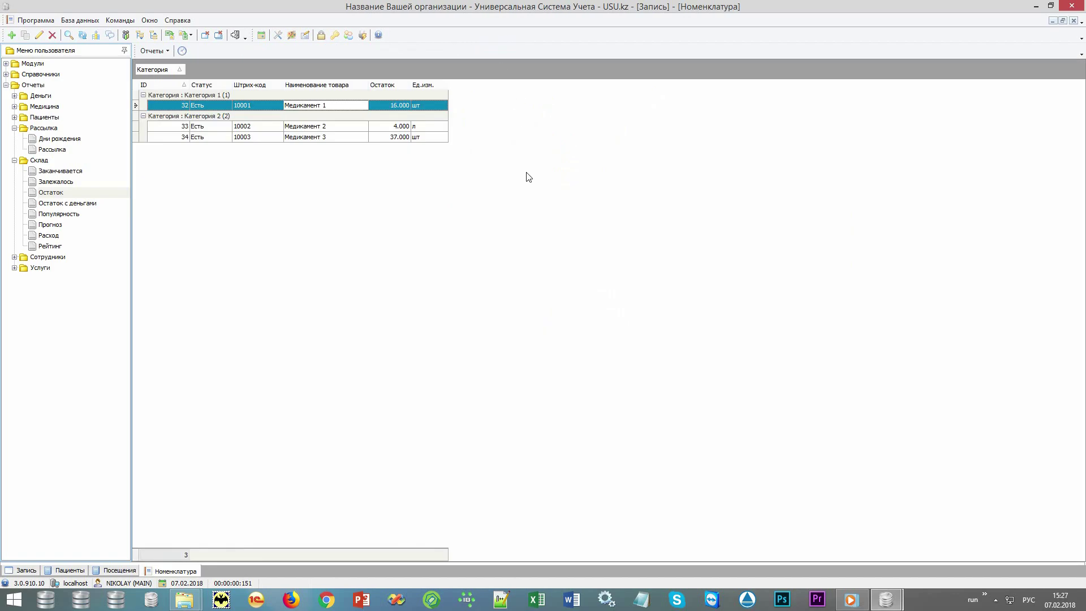
pyautogui.click(205, 34)
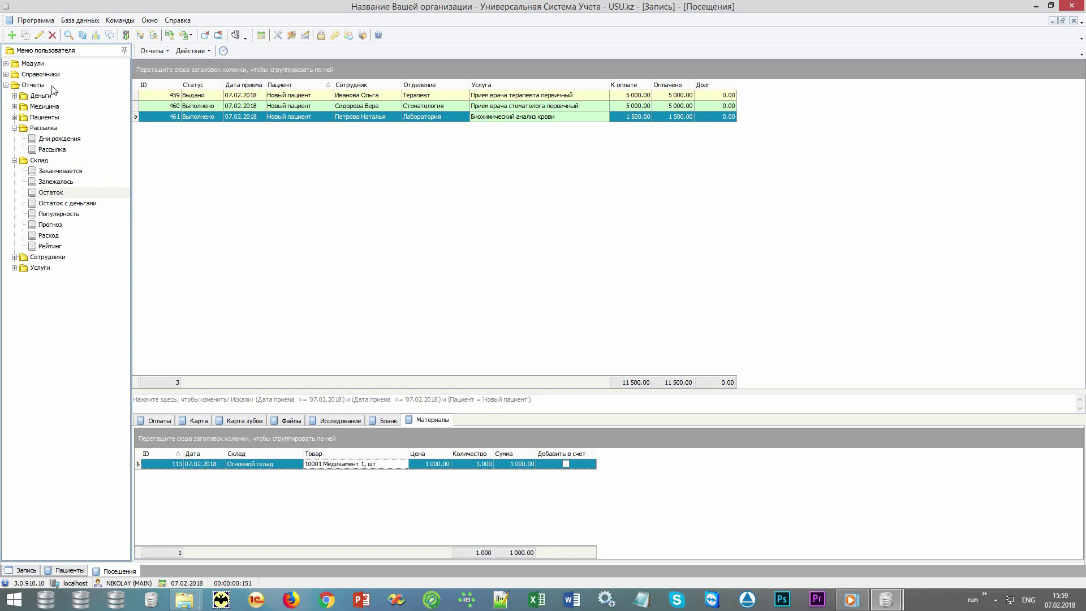
# Expand the Услуги, Сотрудники, Пациенты, Медицина and Деньги groups under Отчеты to show the available reports.
pyautogui.click(34, 85)
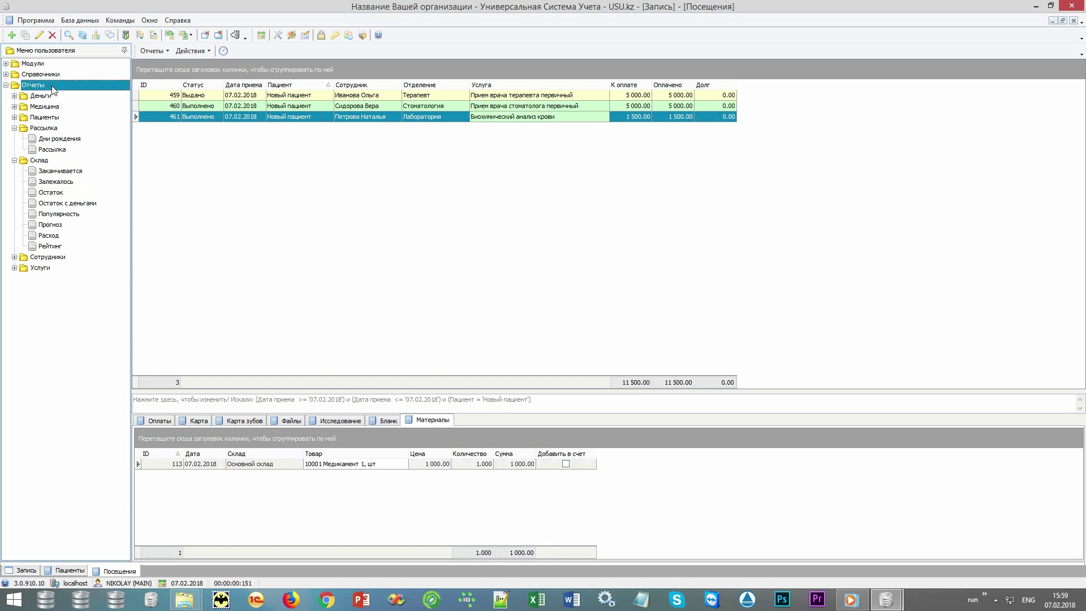
pyautogui.click(14, 269)
pyautogui.click(14, 257)
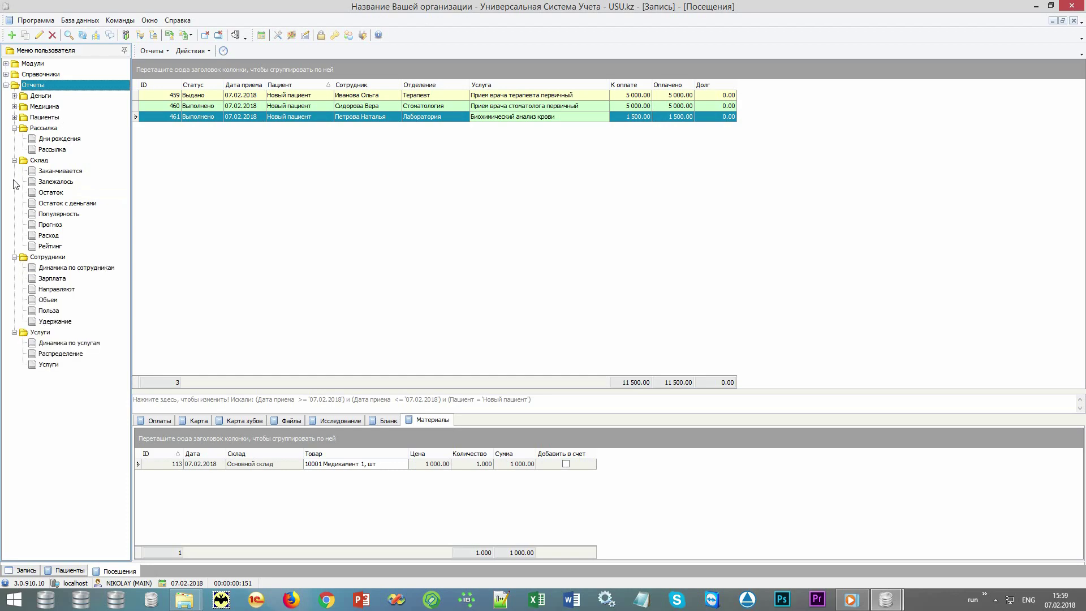
pyautogui.click(15, 118)
pyautogui.click(14, 107)
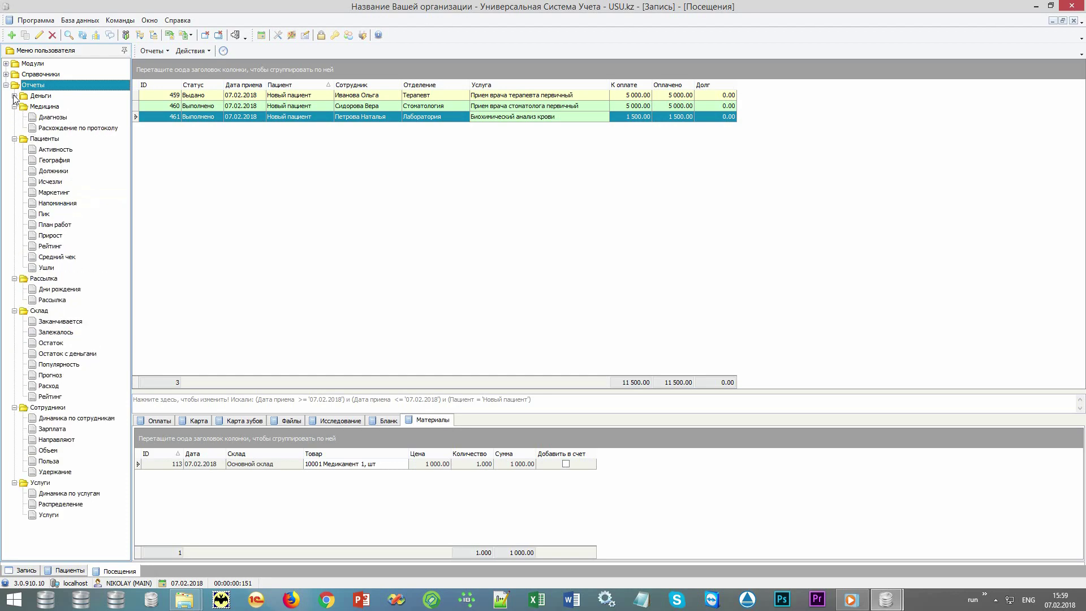
pyautogui.click(14, 96)
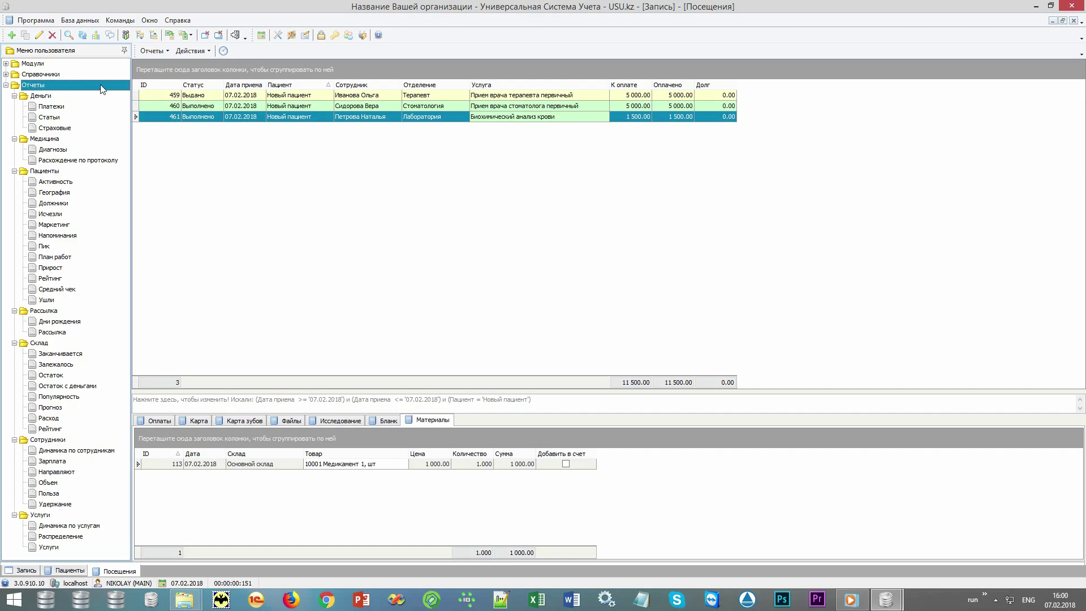
# Return to the appointment schedule and go from the therapist's 17:00 visit on 07.02.2018 to the Новый пациент record.
pyautogui.click(262, 35)
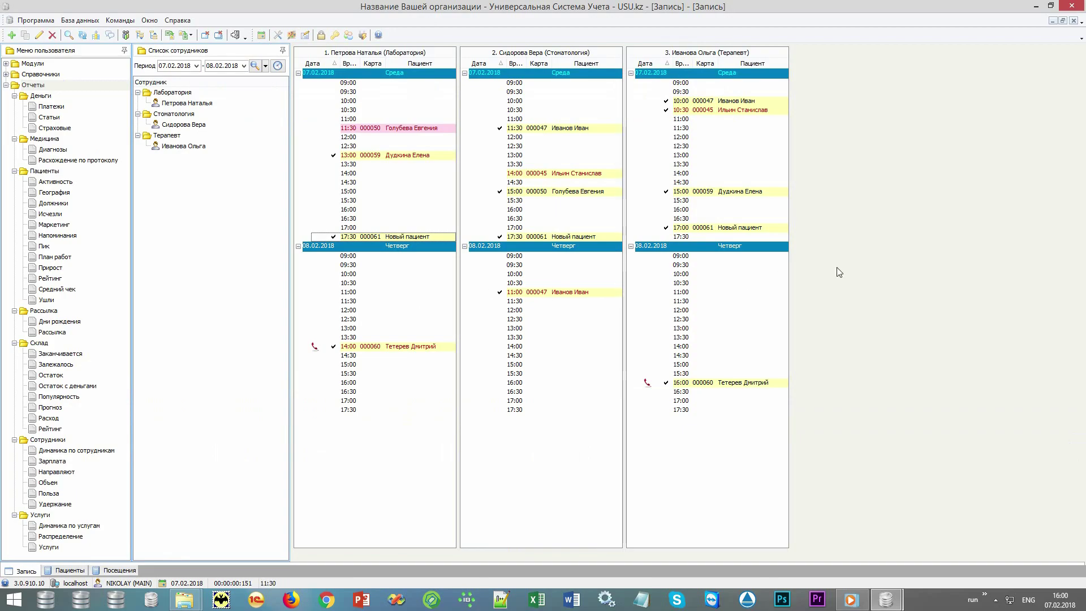
pyautogui.rightClick(773, 234)
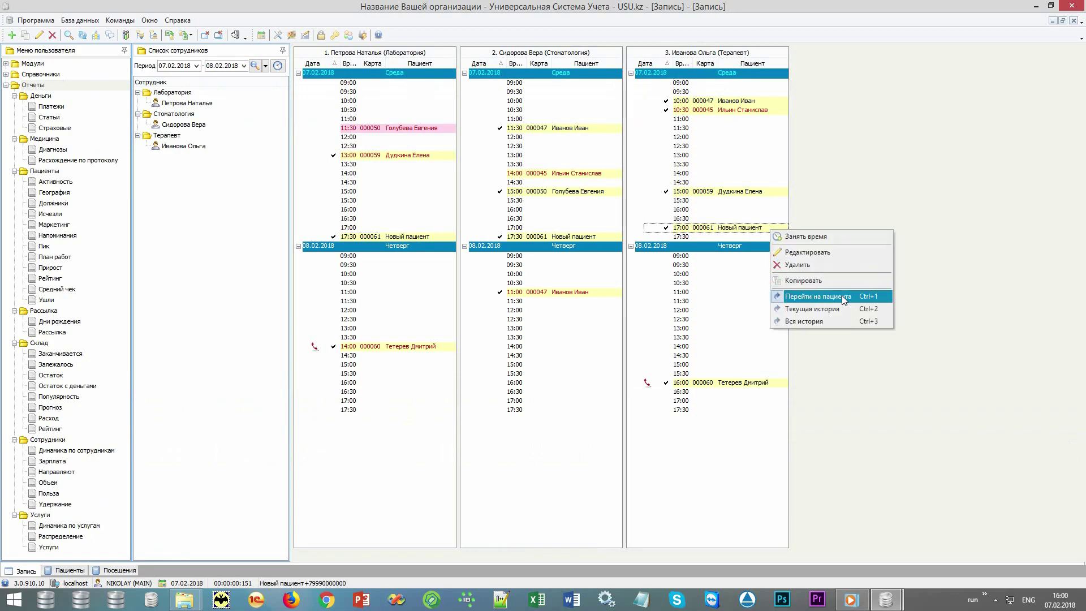
pyautogui.click(856, 299)
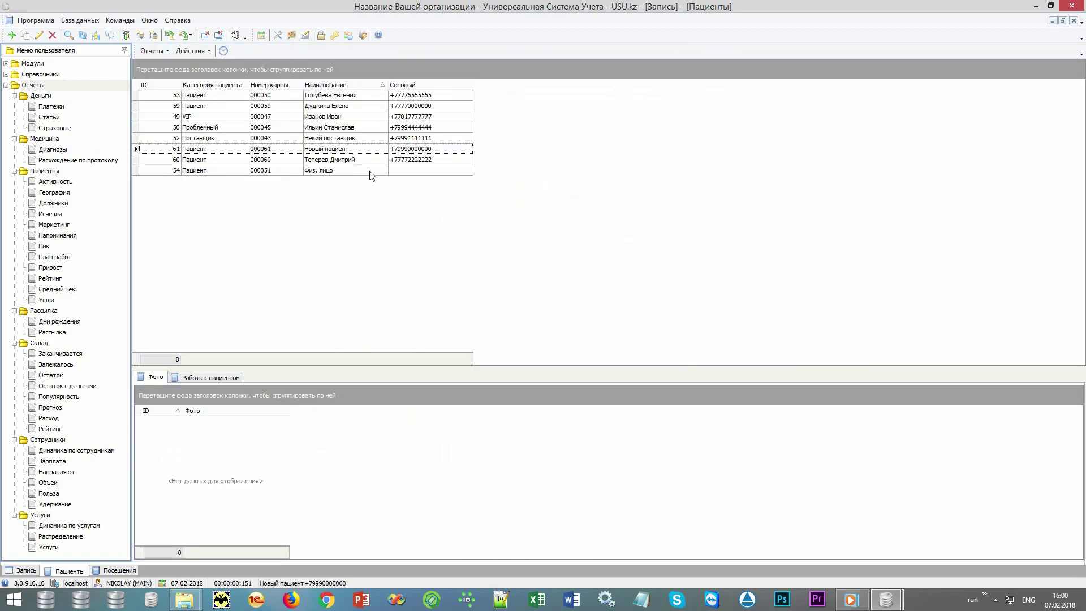
pyautogui.click(363, 149)
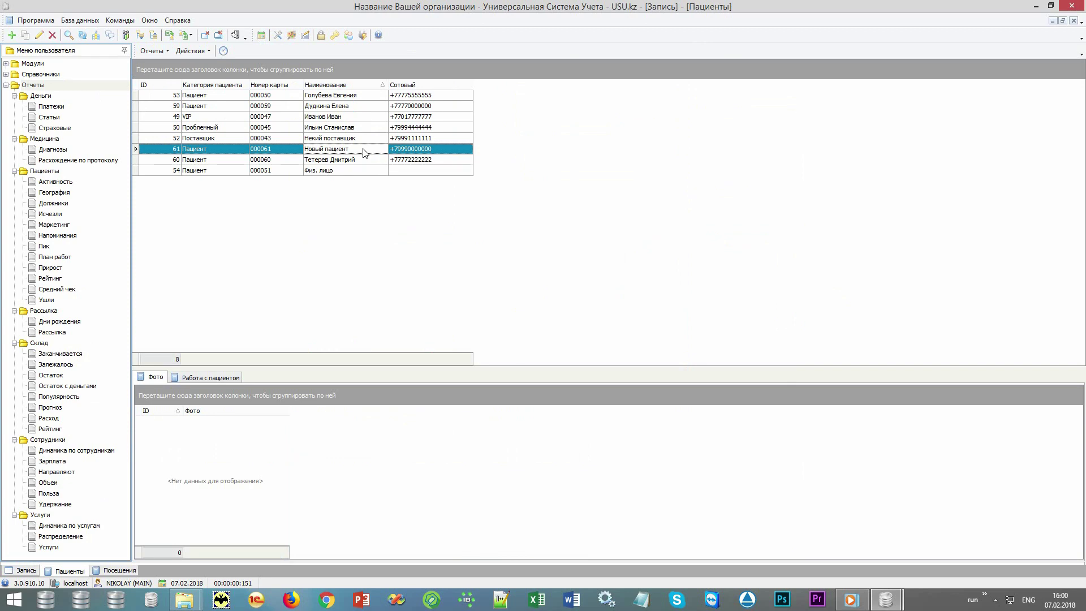
# Generate the Форма № 025/у Амбулаторная карта for Новый пациент, review it, and close it.
pyautogui.click(164, 51)
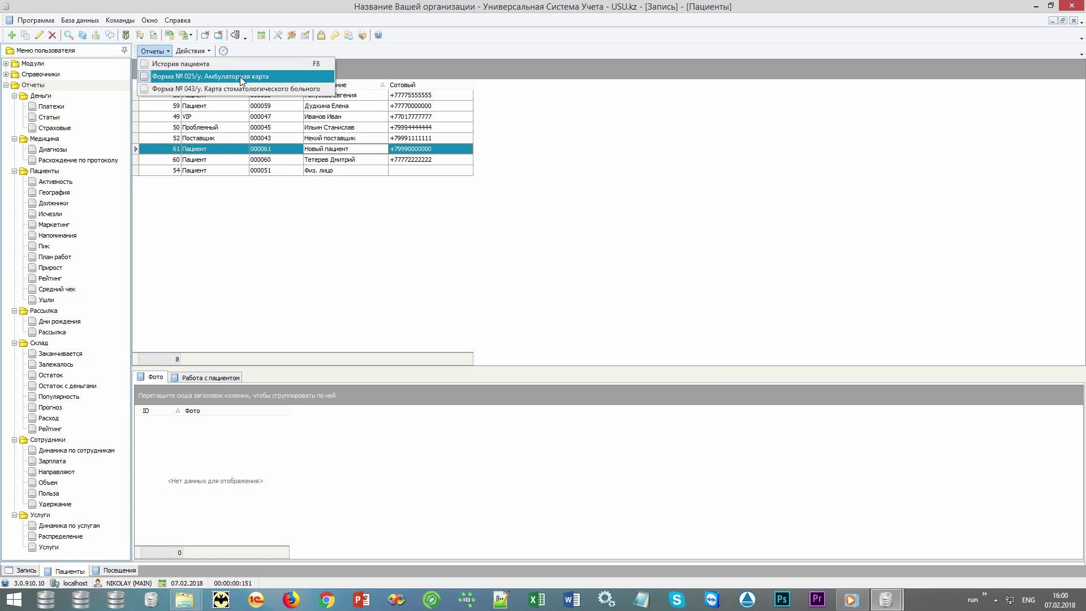
pyautogui.click(273, 77)
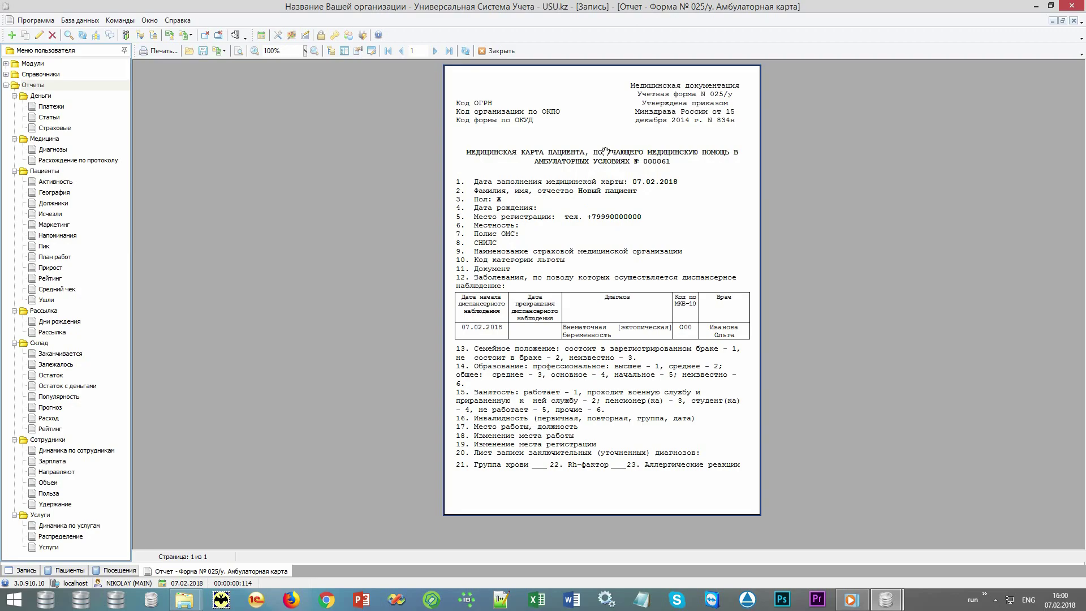
pyautogui.click(500, 51)
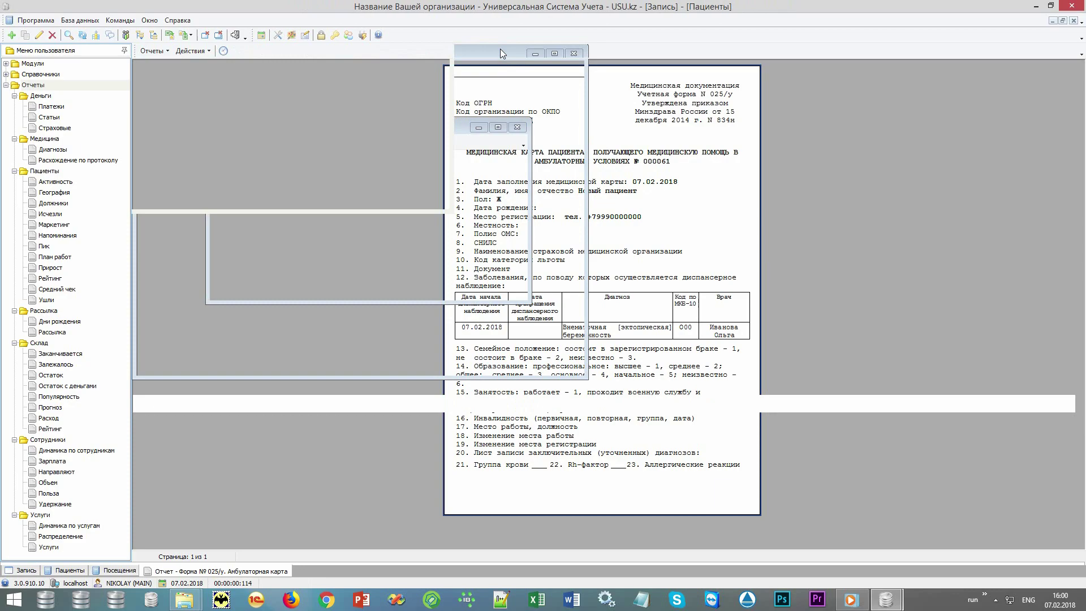
# Generate the Форма № 043/у Карта стоматологического больного for Новый пациент, examine its diagnosis and tooth chart at 150%, and close it.
pyautogui.click(144, 51)
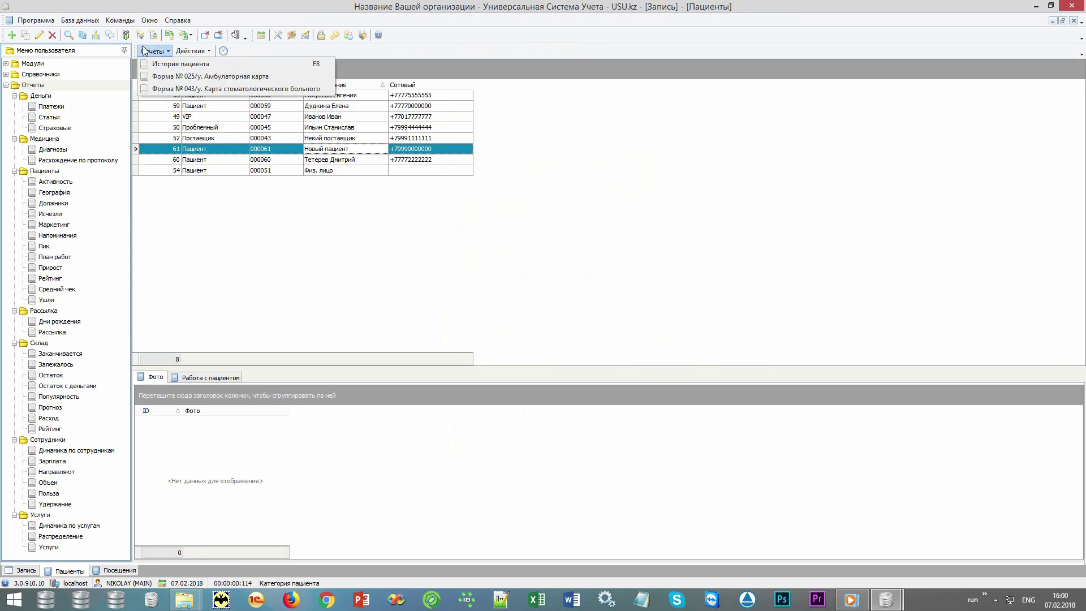
pyautogui.click(226, 93)
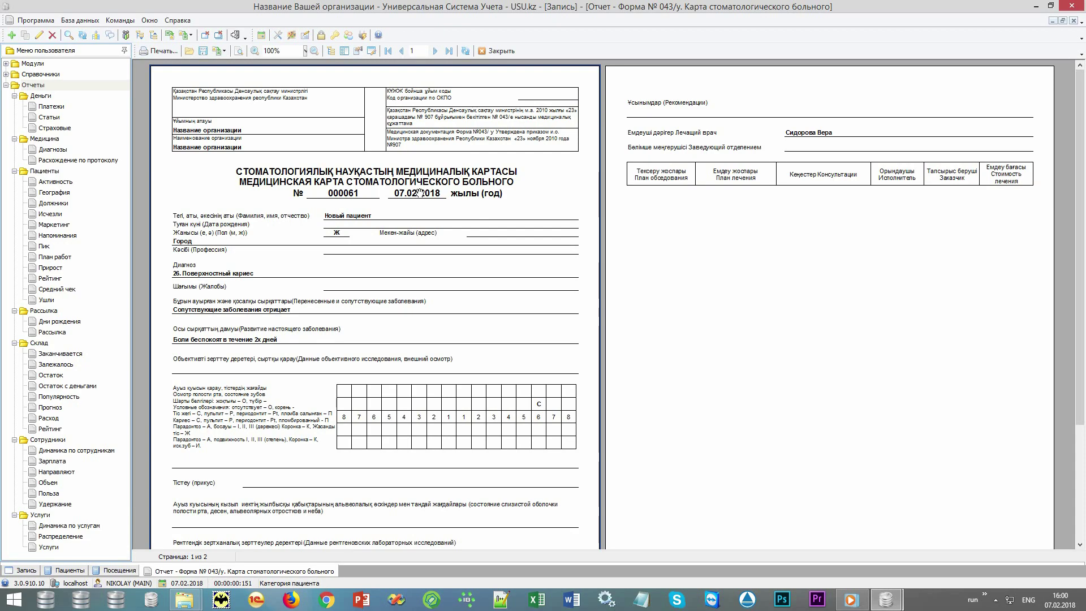
pyautogui.scroll(2, 419, 193)
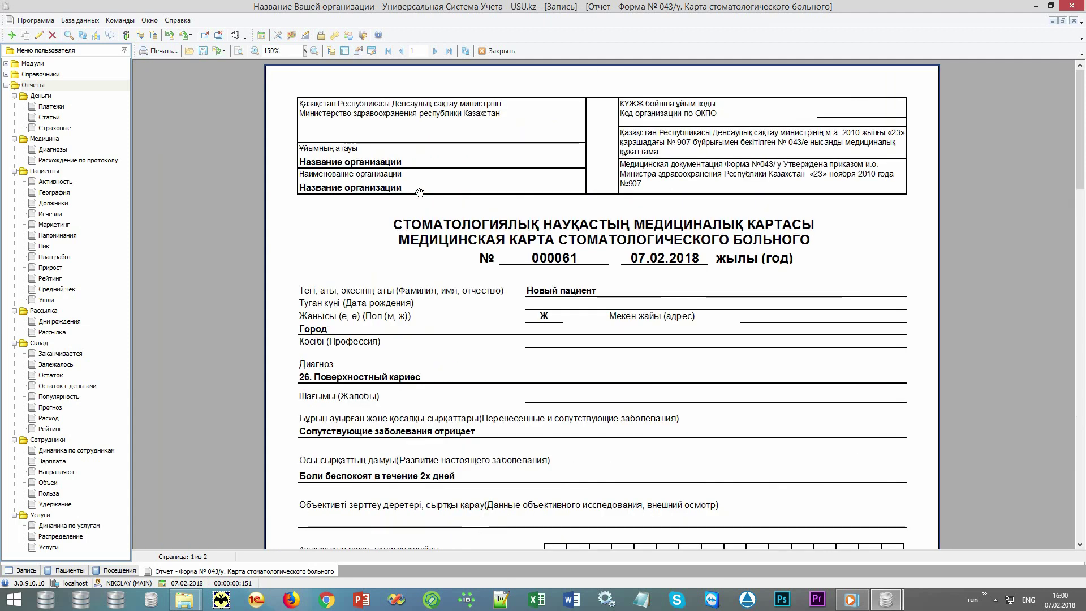
pyautogui.moveTo(922, 485); pyautogui.dragTo(923, 347)
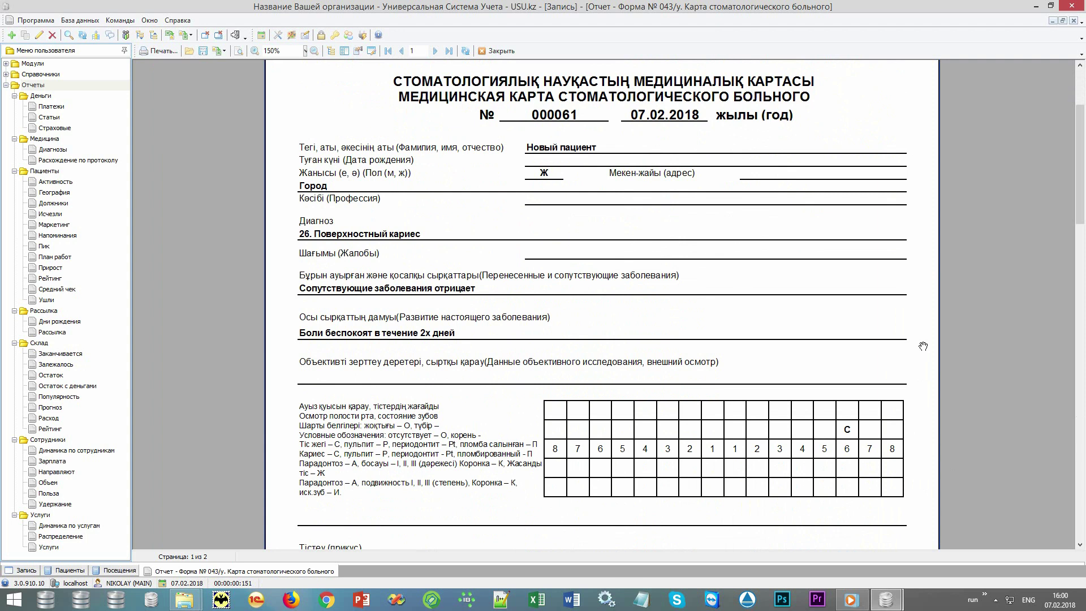
pyautogui.click(500, 52)
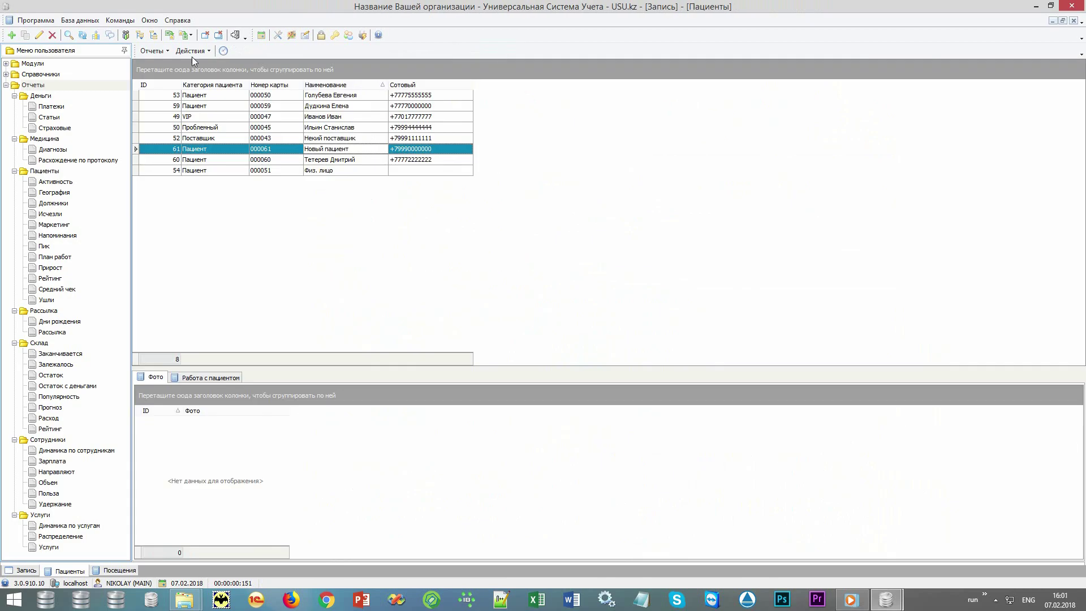
pyautogui.click(156, 53)
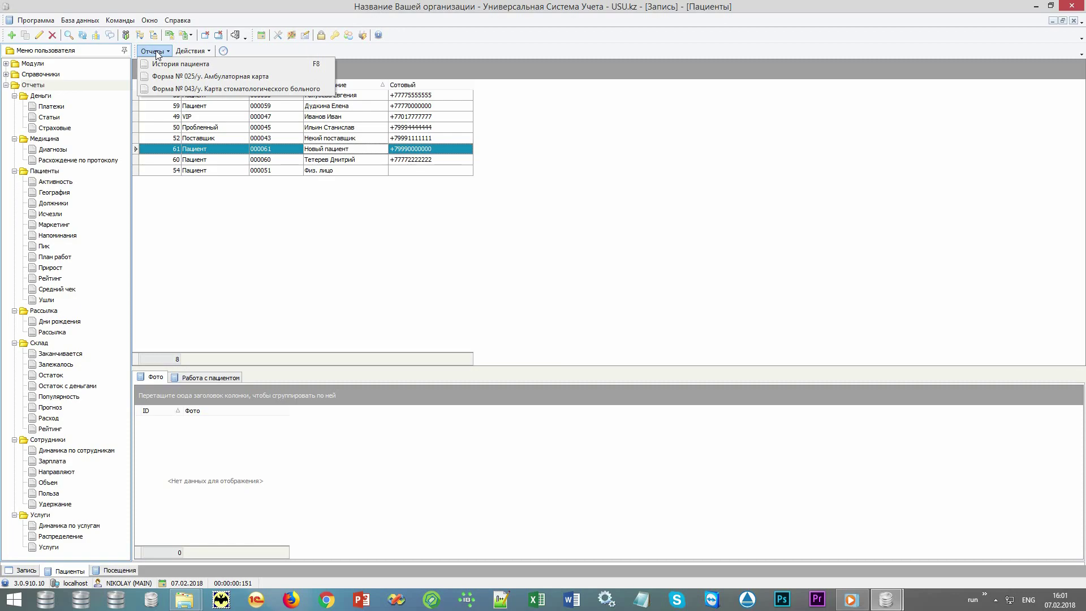
pyautogui.click(155, 50)
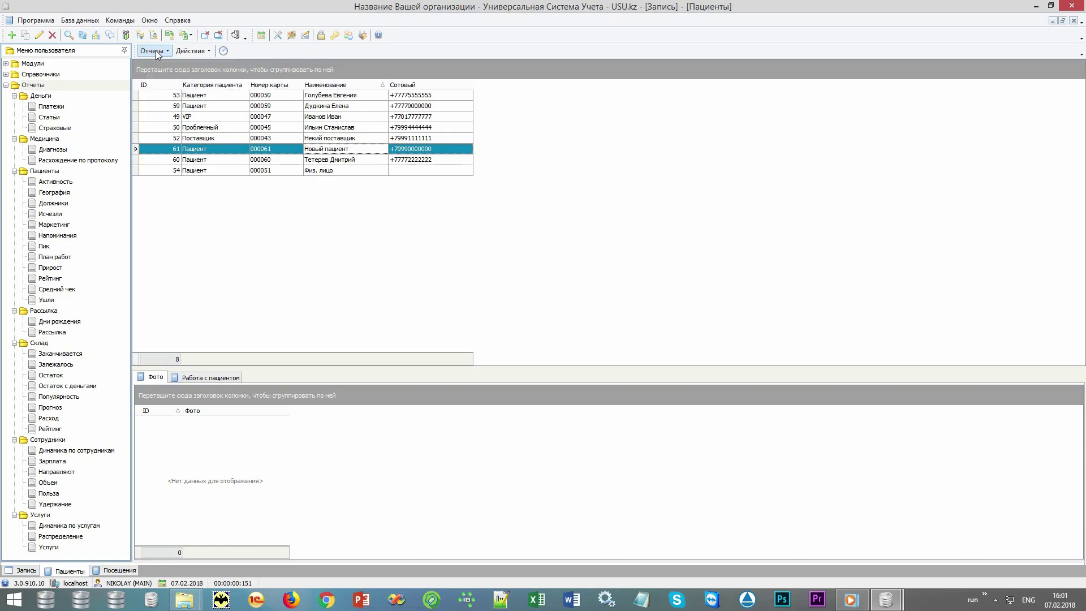
# Collapse the Медицина, Деньги, Рассылка, Склад, Сотрудники and Услуги report groups, leaving only Пациенты expanded.
pyautogui.click(50, 86)
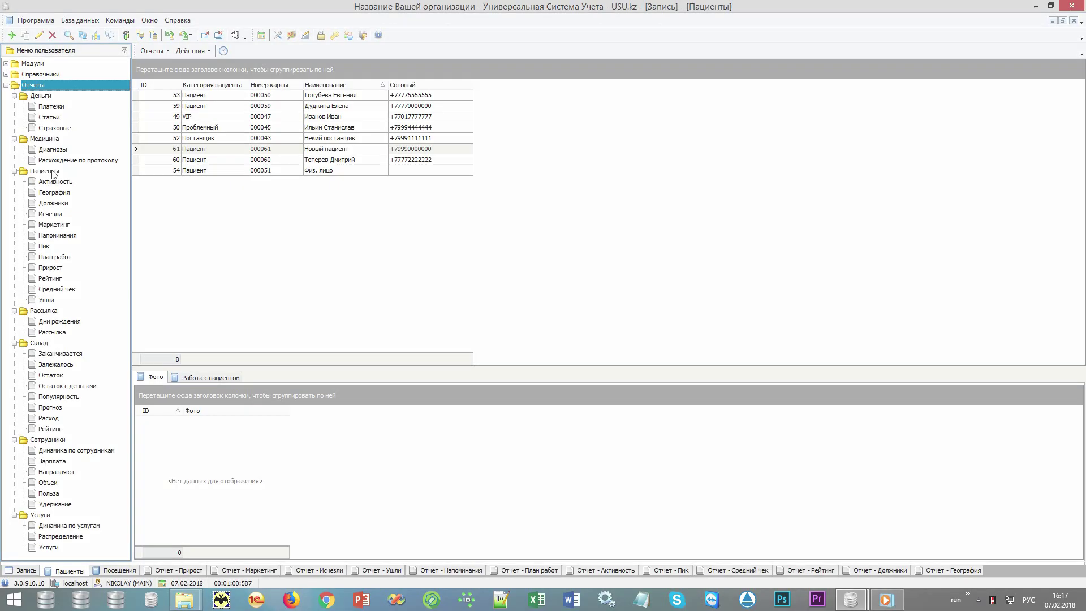
pyautogui.click(44, 171)
pyautogui.click(14, 139)
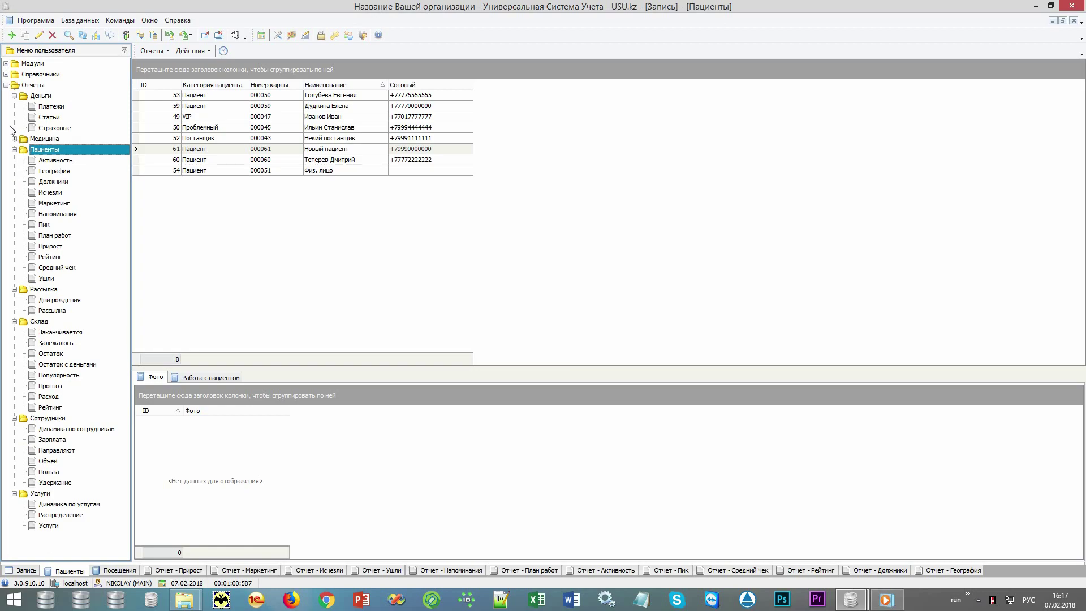
pyautogui.click(14, 95)
pyautogui.click(14, 257)
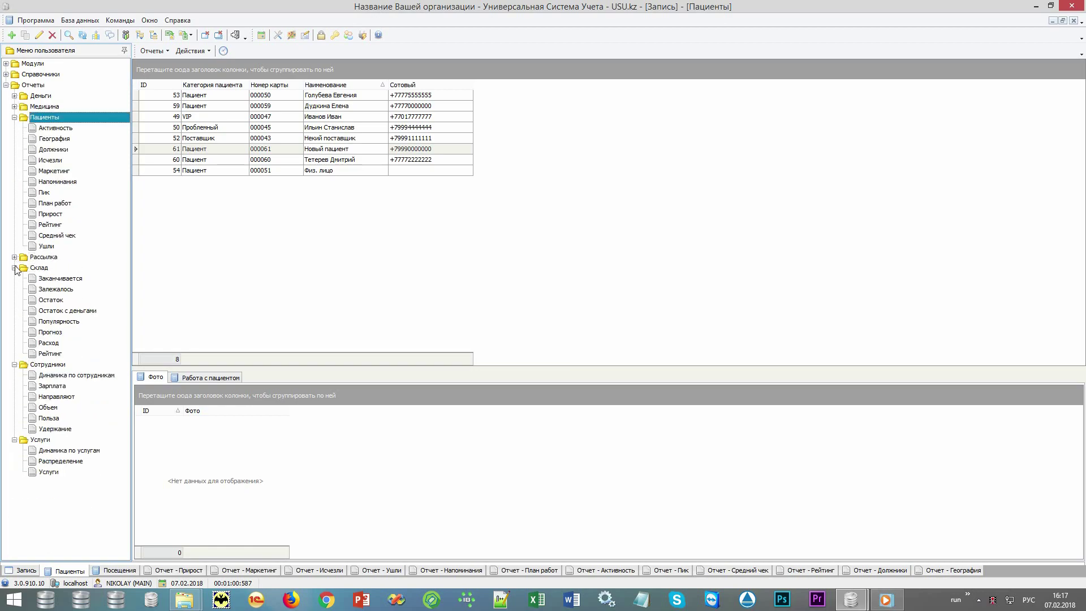
pyautogui.click(14, 268)
pyautogui.click(14, 279)
pyautogui.click(14, 290)
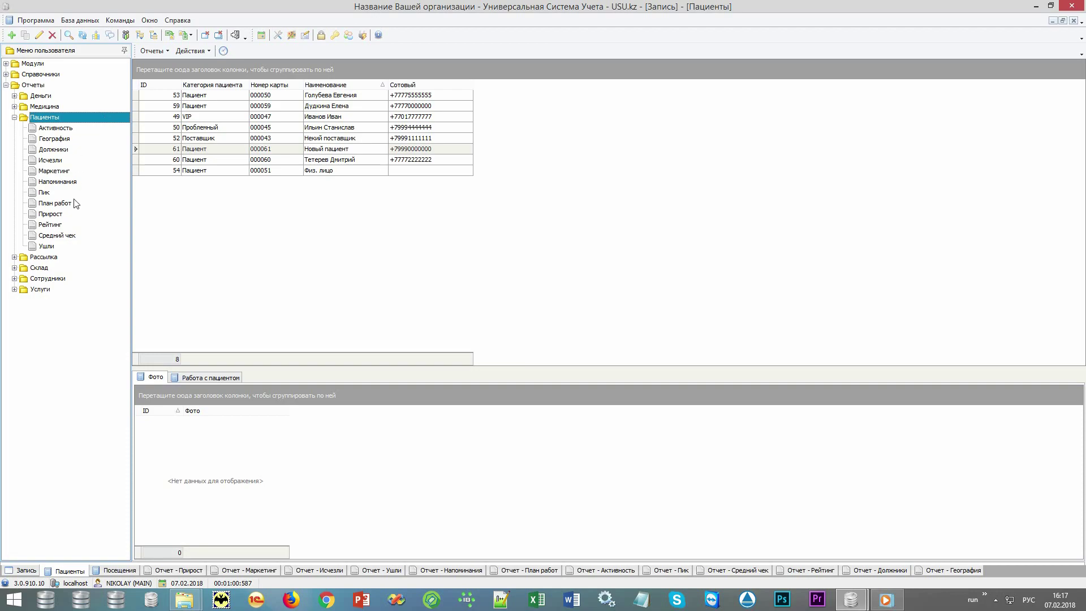
# Examine the already generated Прирост and Маркетинг reports for patient growth and income by advertising source.
pyautogui.click(82, 218)
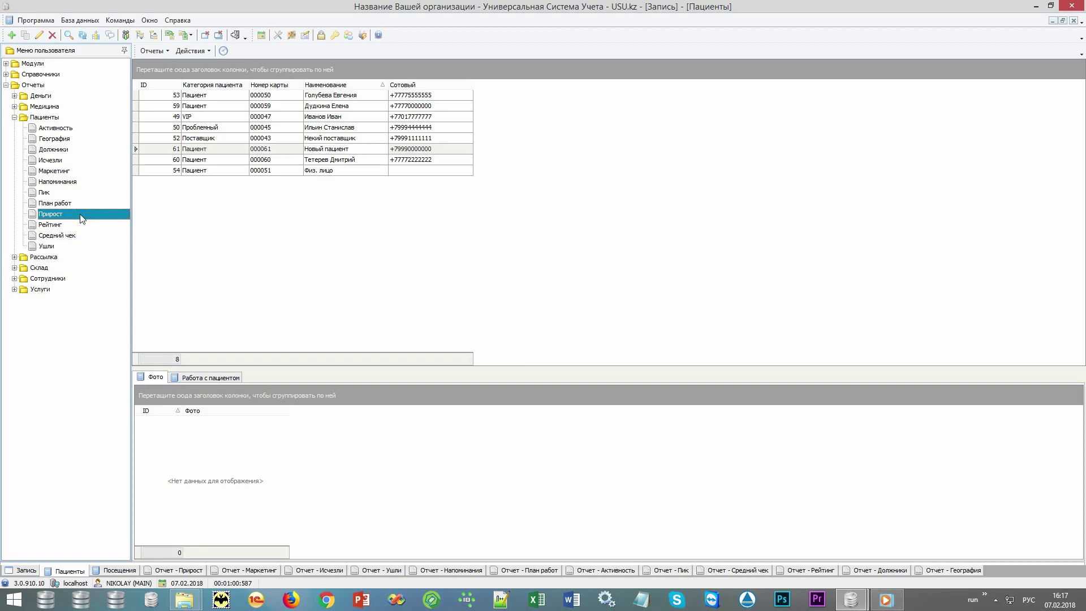
pyautogui.click(174, 570)
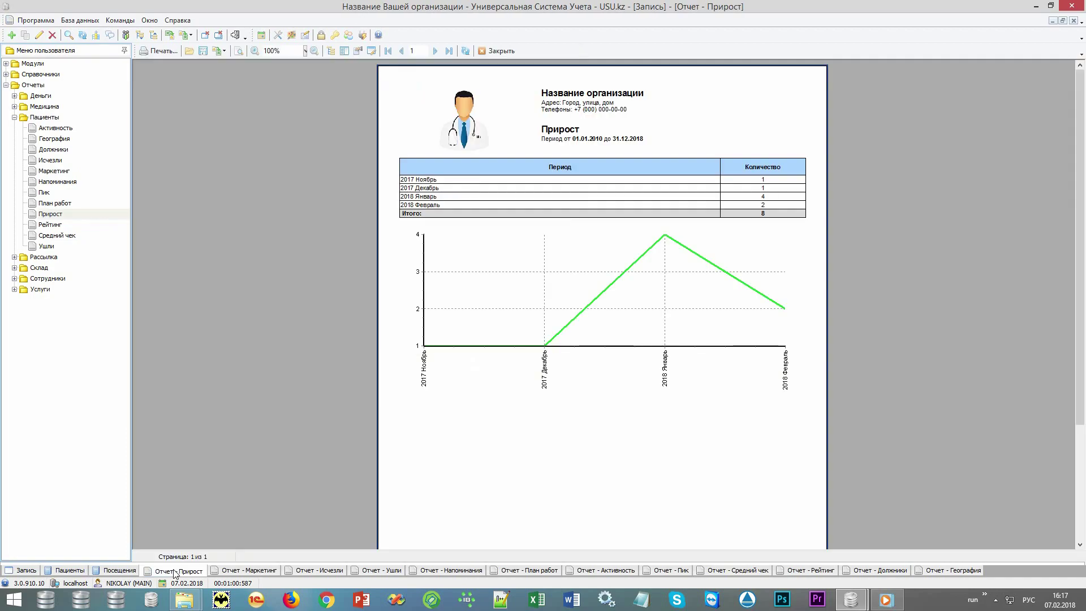
pyautogui.click(253, 571)
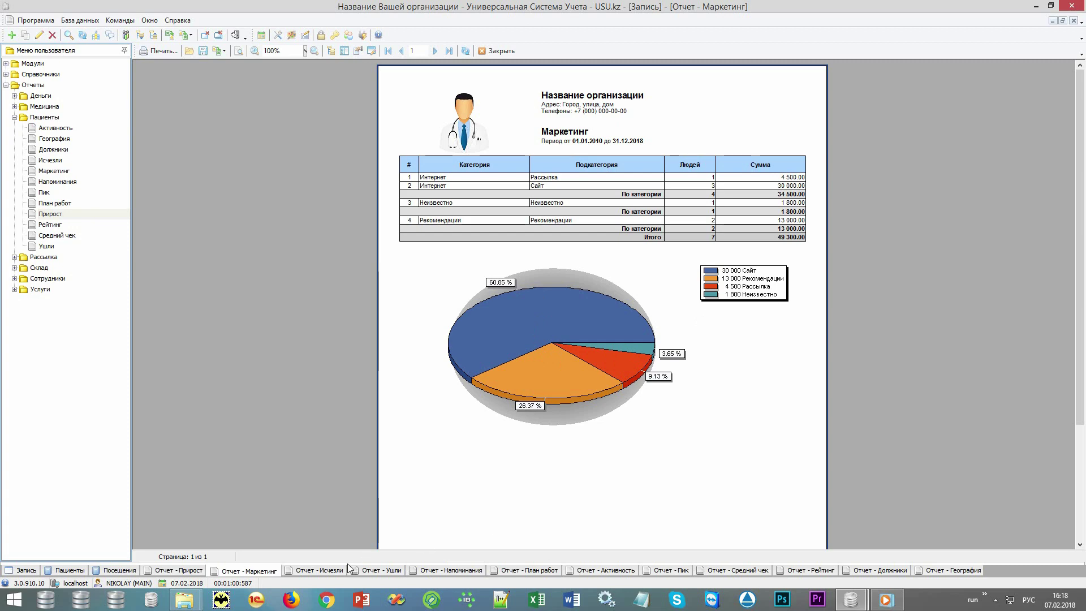
# Review the generated Исчезли, Ушли and Напоминания reports on inactive patients, reasons for leaving and visit reminders.
pyautogui.click(320, 572)
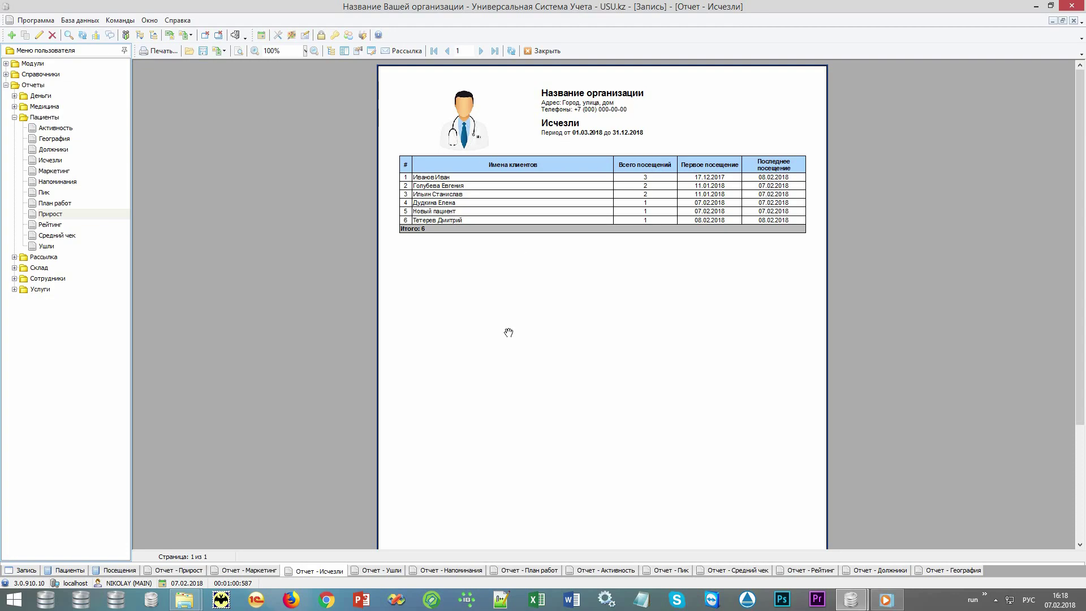
pyautogui.click(376, 572)
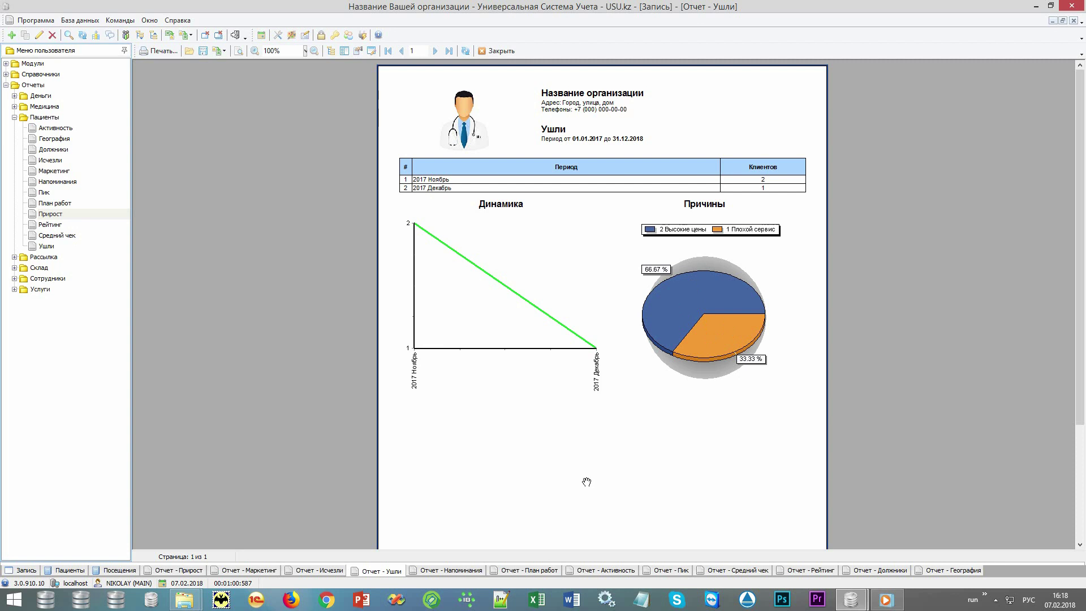
pyautogui.click(447, 571)
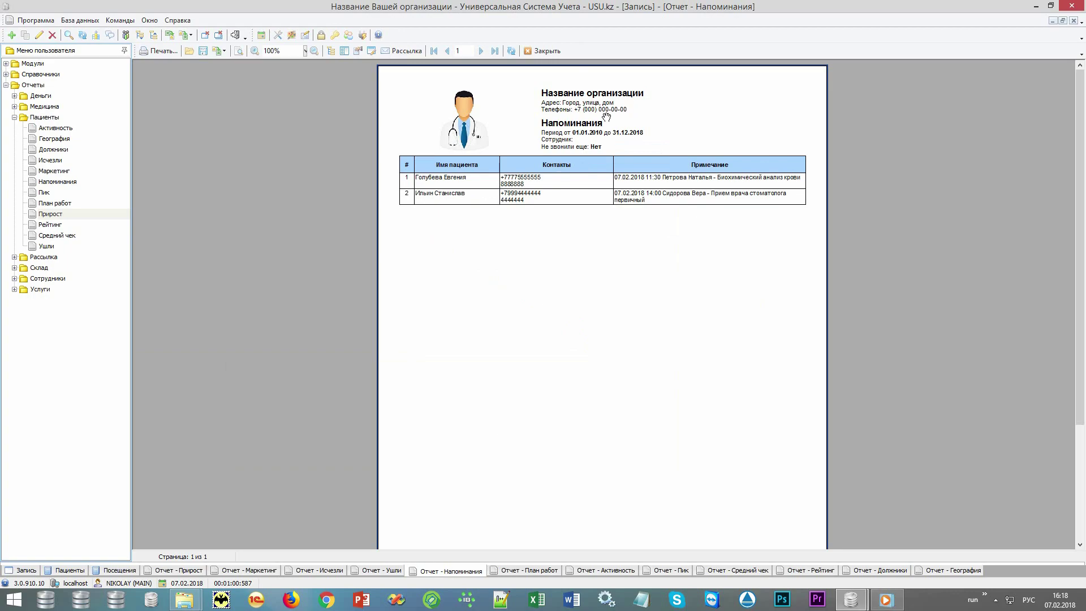